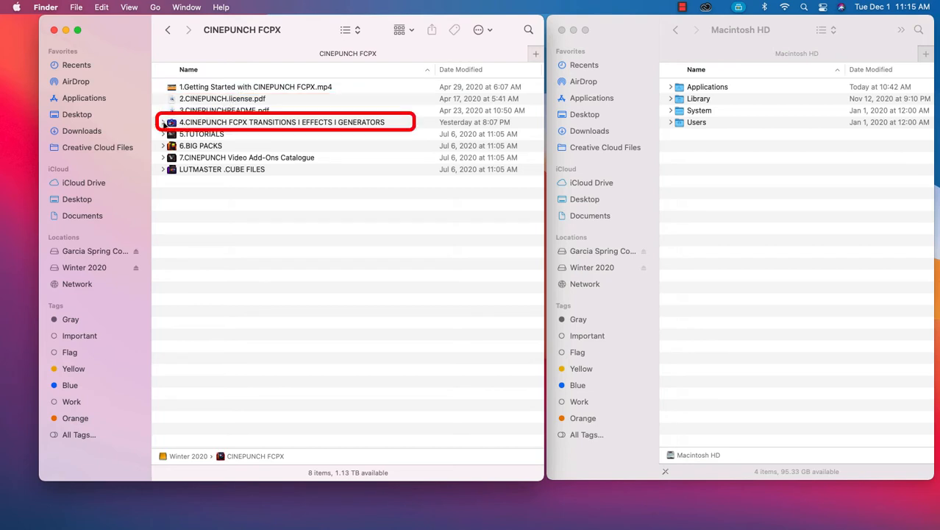
Expand the 4.CINEPUNCH FCPX TRANSITIONS I EFFECTS I GENERATORS folder and its Effects, Generators and Transitions subfolders.
{"action": "left_click", "coordinate": [162, 122]}
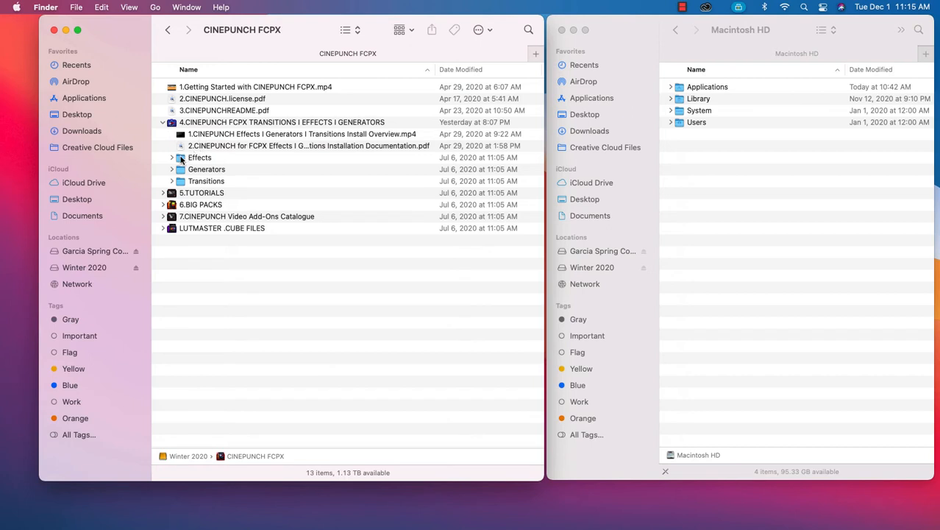
{"action": "left_click", "coordinate": [173, 158]}
{"action": "left_click", "coordinate": [171, 216]}
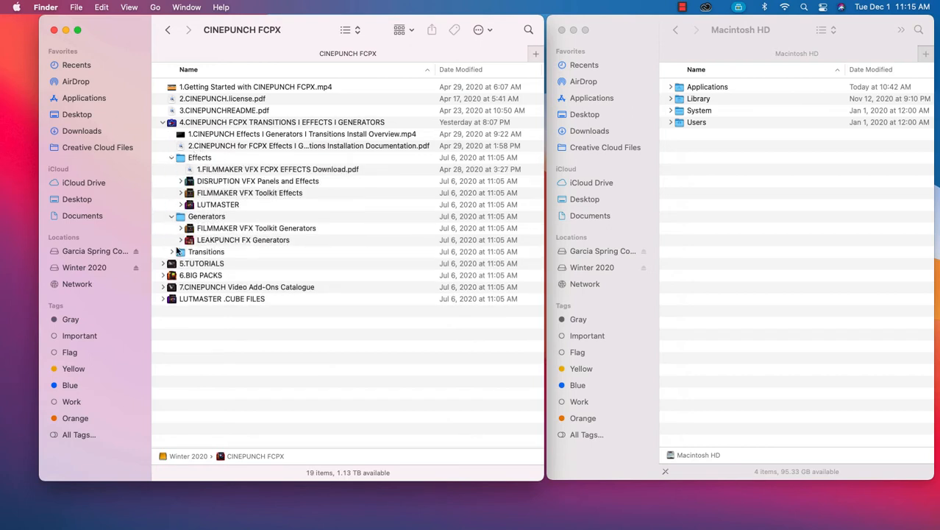
{"action": "left_click", "coordinate": [172, 252]}
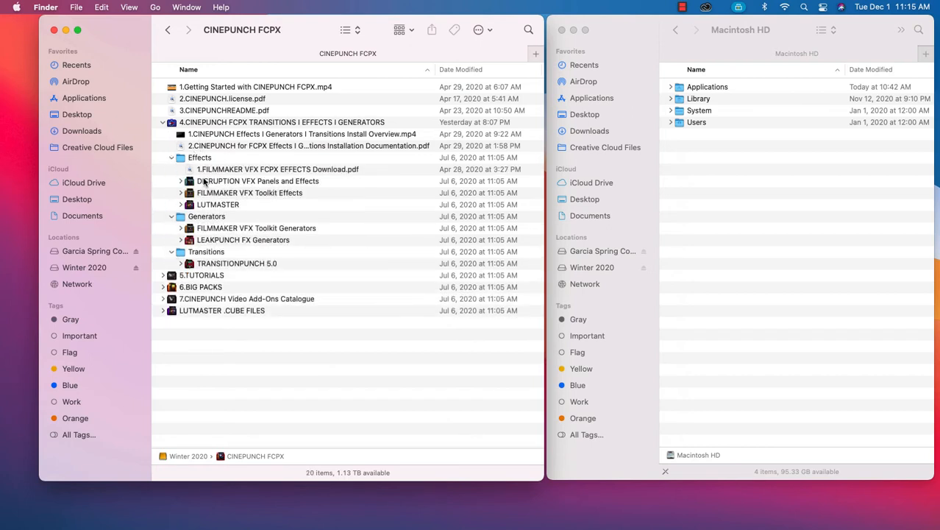
Examine the contents of the DISRUPTION VFX Panels and Effects folder and the FILMMAKER VFX Toolkit Effects folder, collapsing each again.
{"action": "left_click", "coordinate": [181, 182]}
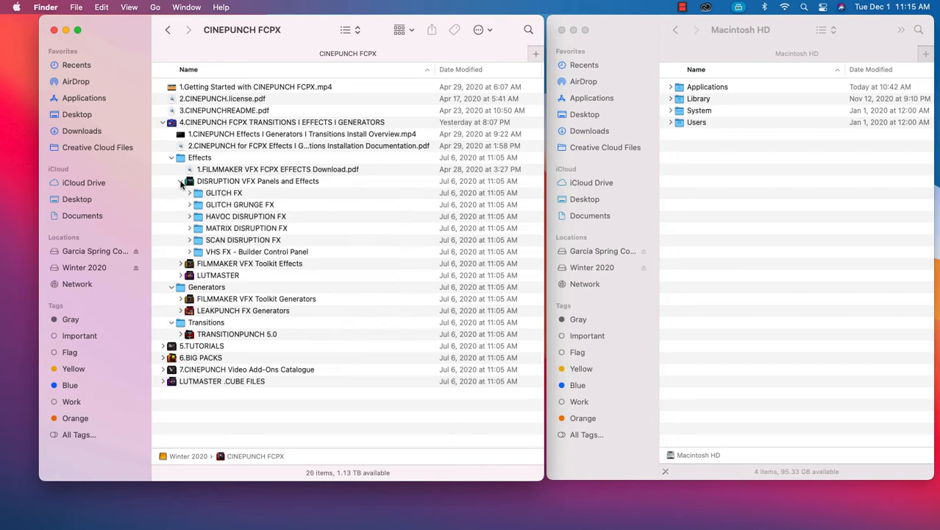
{"action": "left_click", "coordinate": [181, 182]}
{"action": "left_click", "coordinate": [181, 194]}
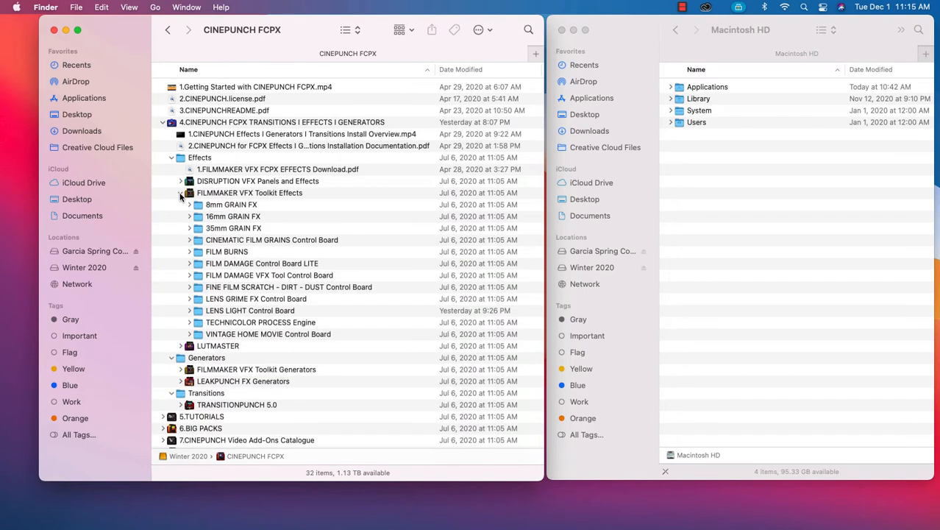
{"action": "left_click", "coordinate": [180, 194]}
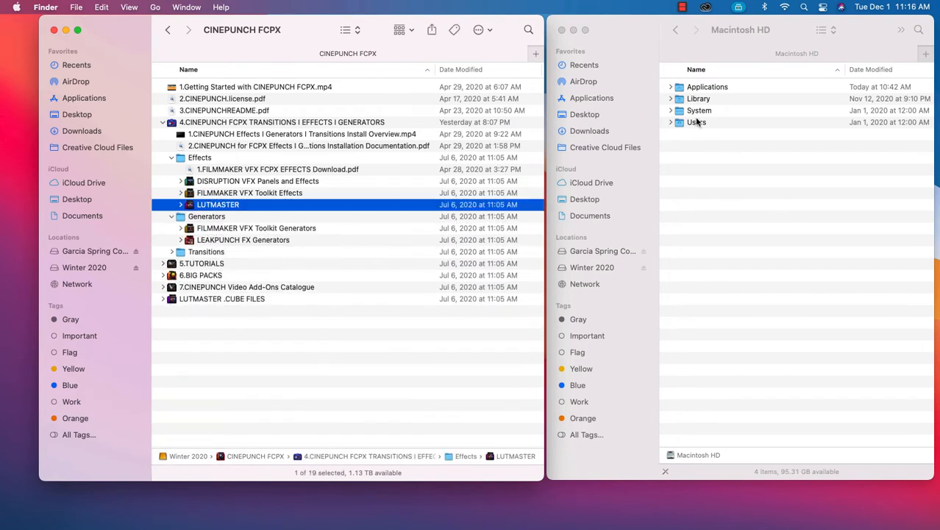
In the Macintosh HD window, open the Motion Templates folder inside the user's Movies folder.
{"action": "double_click", "coordinate": [697, 123]}
{"action": "double_click", "coordinate": [700, 88]}
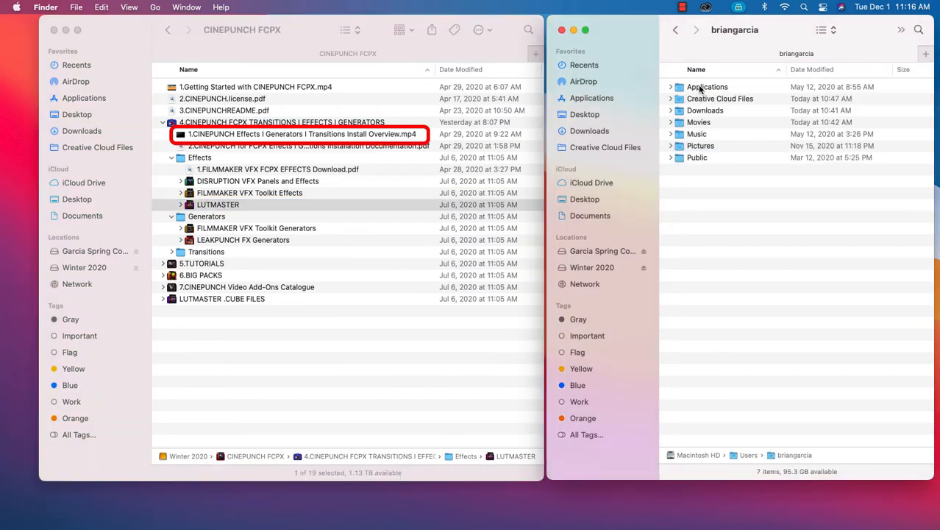
{"action": "double_click", "coordinate": [701, 123]}
{"action": "double_click", "coordinate": [710, 122]}
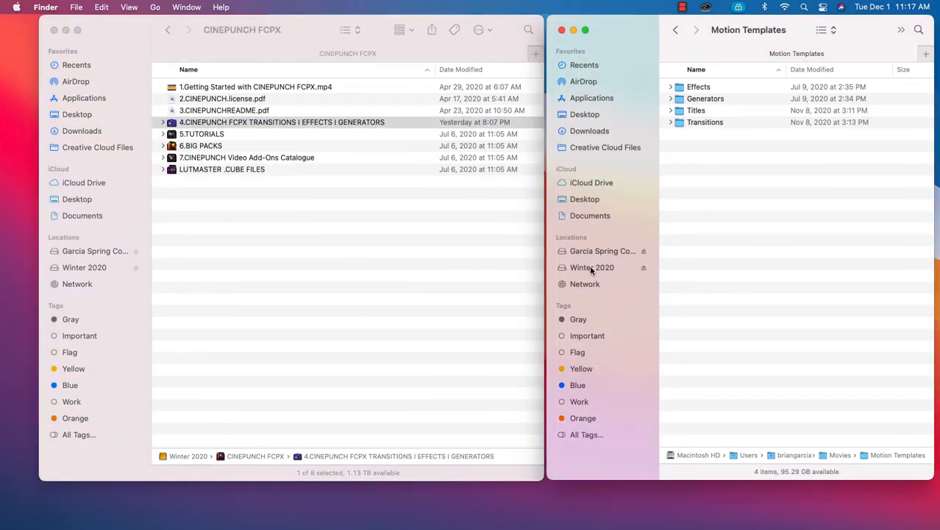
Open the Spring 2020 library from the external spring copy drive in Final Cut Pro.
{"action": "left_click", "coordinate": [602, 251]}
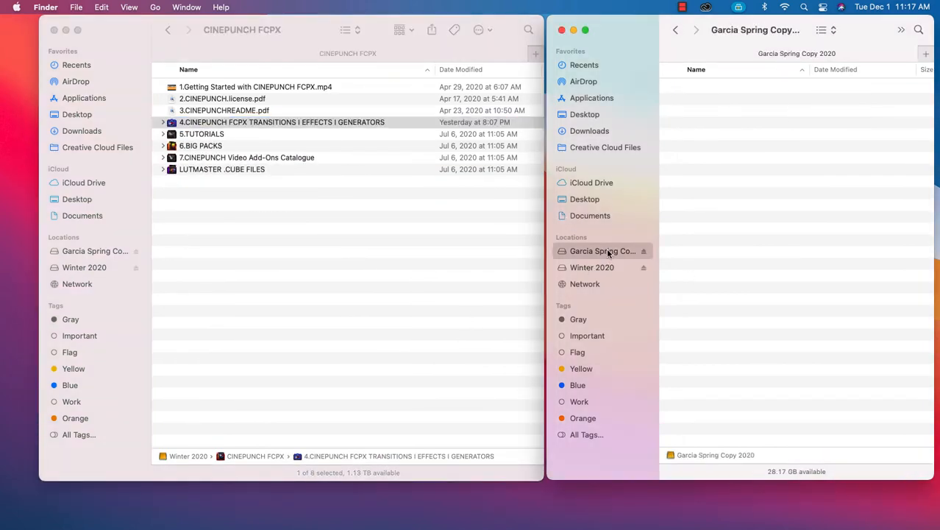
{"action": "double_click", "coordinate": [707, 240]}
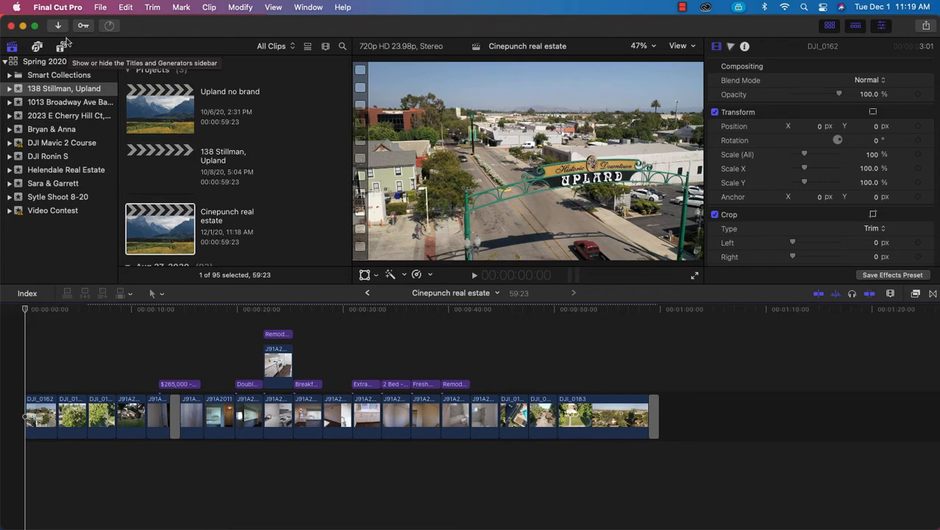
Show the effects browser and list the DISRUPTION VFX Panels category.
{"action": "left_click", "coordinate": [916, 296]}
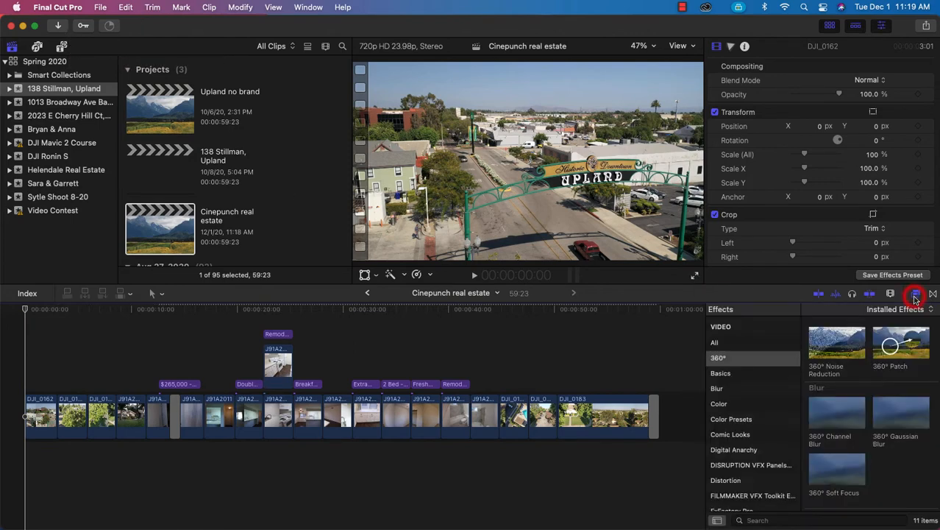
{"action": "scroll", "coordinate": [754, 437], "scroll_direction": "down", "scroll_amount": 3}
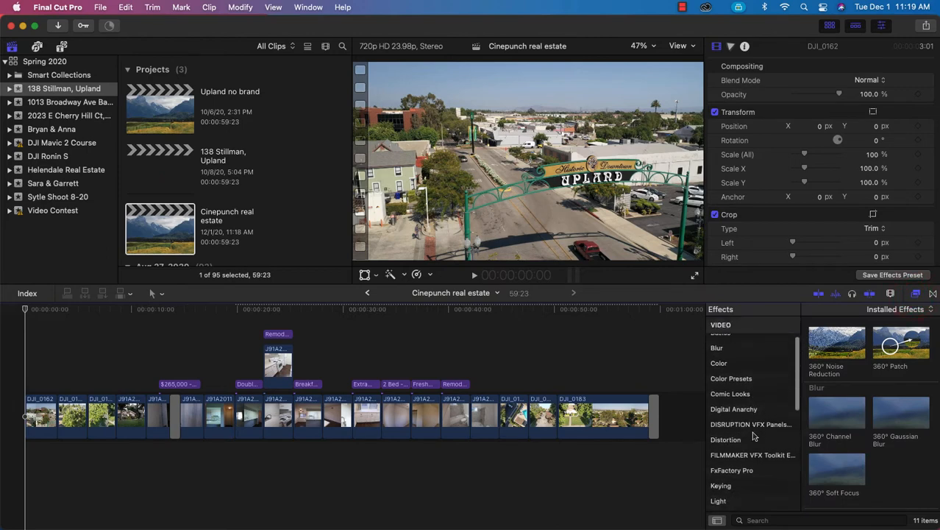
{"action": "left_click", "coordinate": [753, 423]}
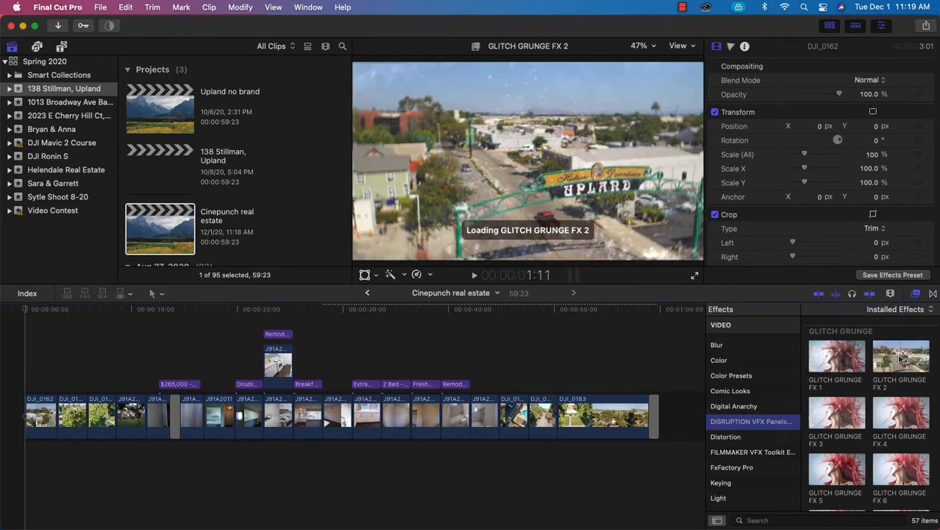
Examine the Glitch Grunge, Glitch, Havoc Disruption and Matrix Disruption effects by previewing them on the first clip.
{"action": "scroll", "coordinate": [901, 387], "scroll_direction": "down", "scroll_amount": 2}
{"action": "scroll", "coordinate": [900, 387], "scroll_direction": "down", "scroll_amount": 5}
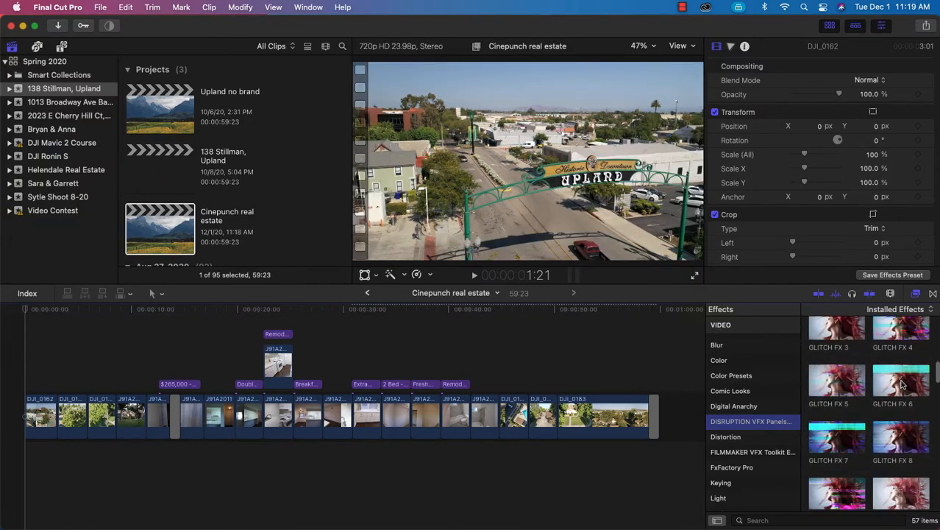
{"action": "scroll", "coordinate": [903, 384], "scroll_direction": "down", "scroll_amount": 2}
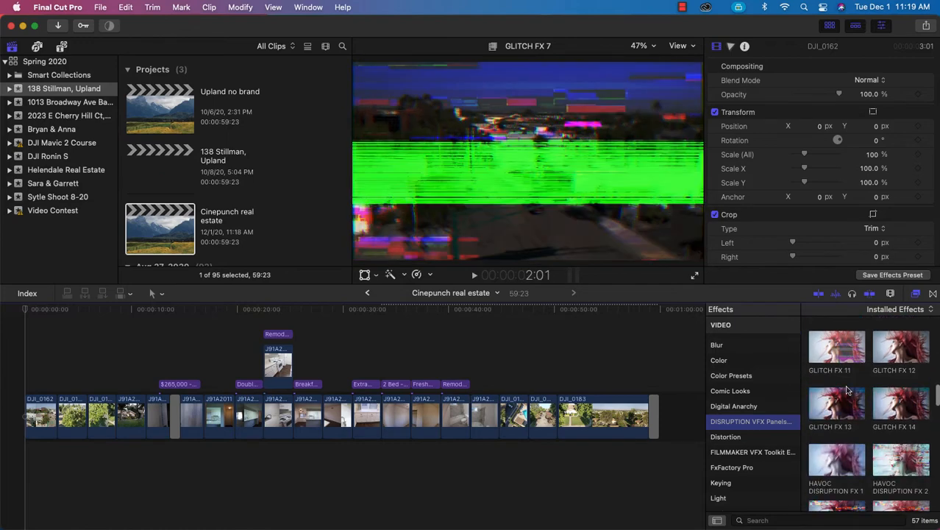
{"action": "scroll", "coordinate": [847, 390], "scroll_direction": "down", "scroll_amount": 5}
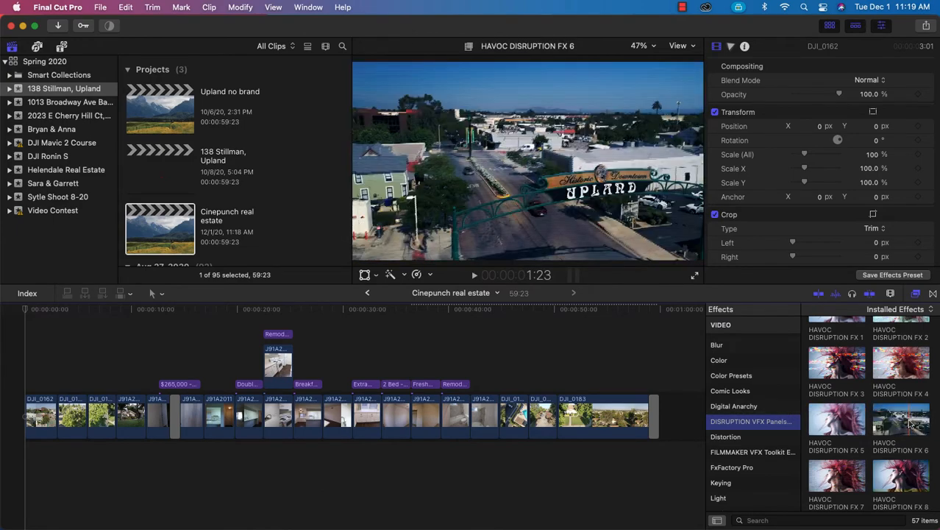
{"action": "scroll", "coordinate": [900, 423], "scroll_direction": "down", "scroll_amount": 3}
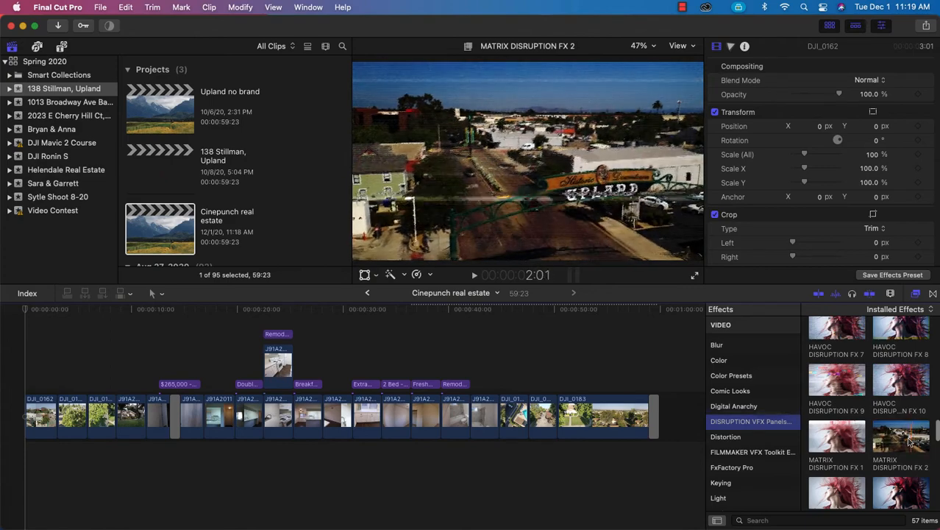
{"action": "scroll", "coordinate": [908, 440], "scroll_direction": "down", "scroll_amount": 3}
{"action": "scroll", "coordinate": [903, 440], "scroll_direction": "down", "scroll_amount": 3}
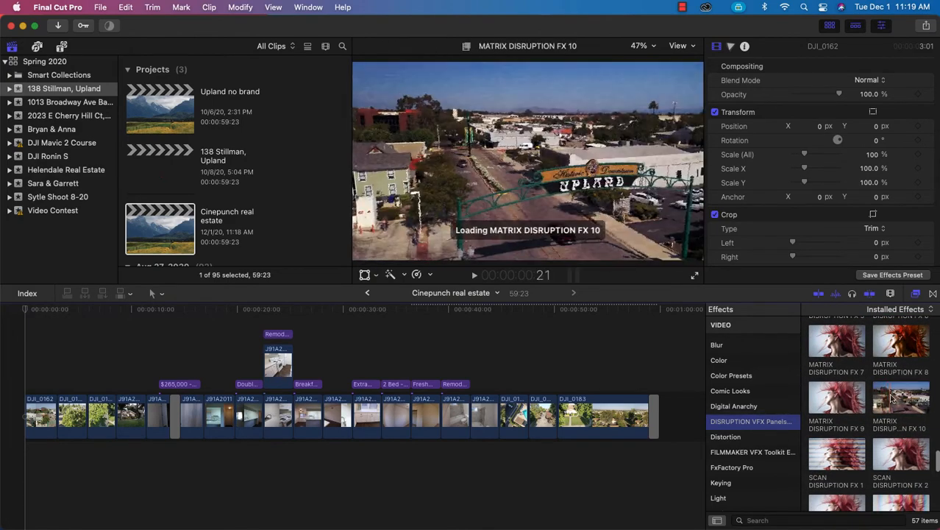
Apply the MATRIX DISRUPTION FX 6 effect to the first clip, DJI_0162, and play it back.
{"action": "scroll", "coordinate": [912, 399], "scroll_direction": "up", "scroll_amount": 2}
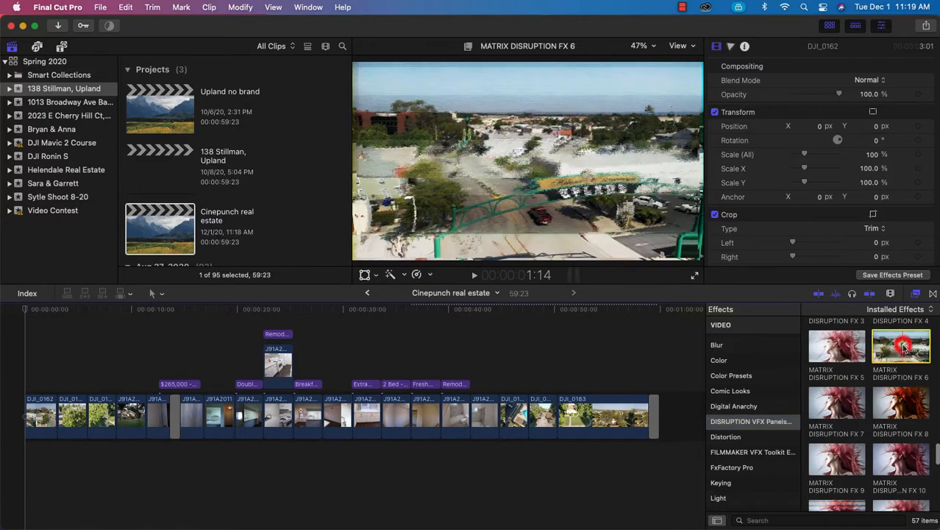
{"action": "left_click_drag", "start_coordinate": [904, 349], "coordinate": [58, 424]}
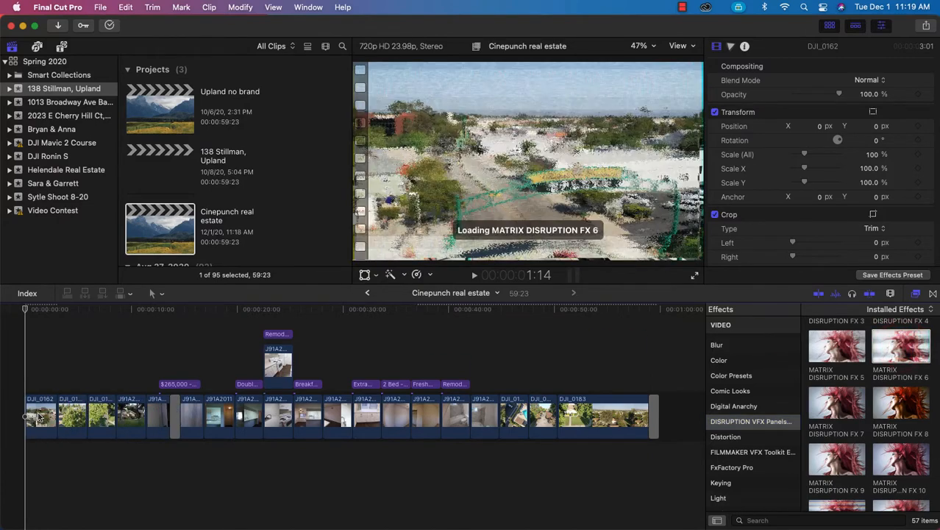
{"action": "key", "text": "space"}
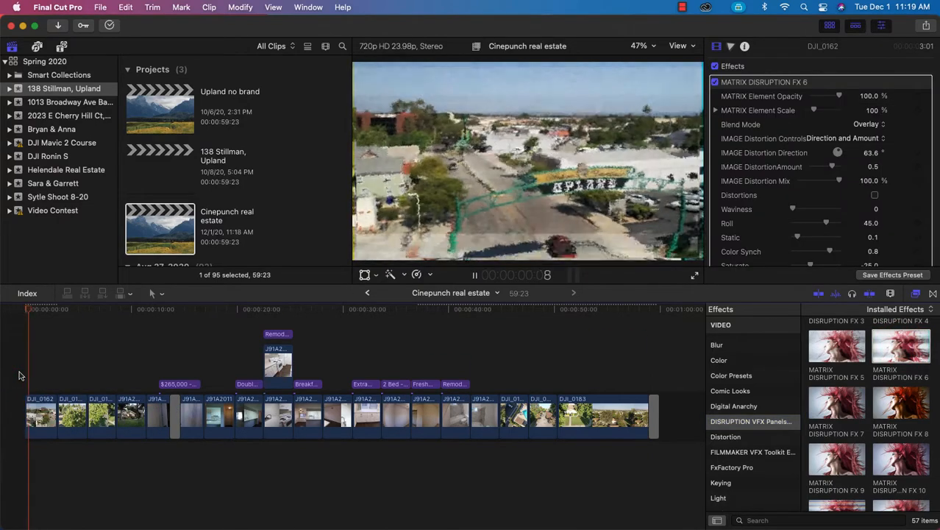
{"action": "key", "text": "space"}
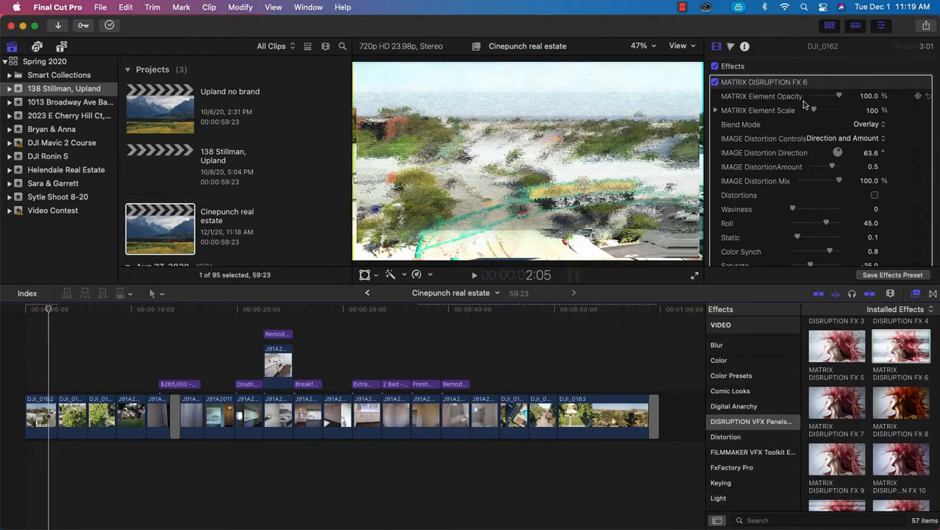
Set MATRIX Element Opacity to 85.11%, MATRIX Element Scale to 296% and Blend Mode to Screen, and play back the clip.
{"action": "mouse_move", "coordinate": [839, 98]}
{"action": "left_mouse_down"}
{"action": "mouse_move", "coordinate": [811, 96]}
{"action": "mouse_move", "coordinate": [836, 97]}
{"action": "mouse_move", "coordinate": [833, 113]}
{"action": "left_mouse_up"}
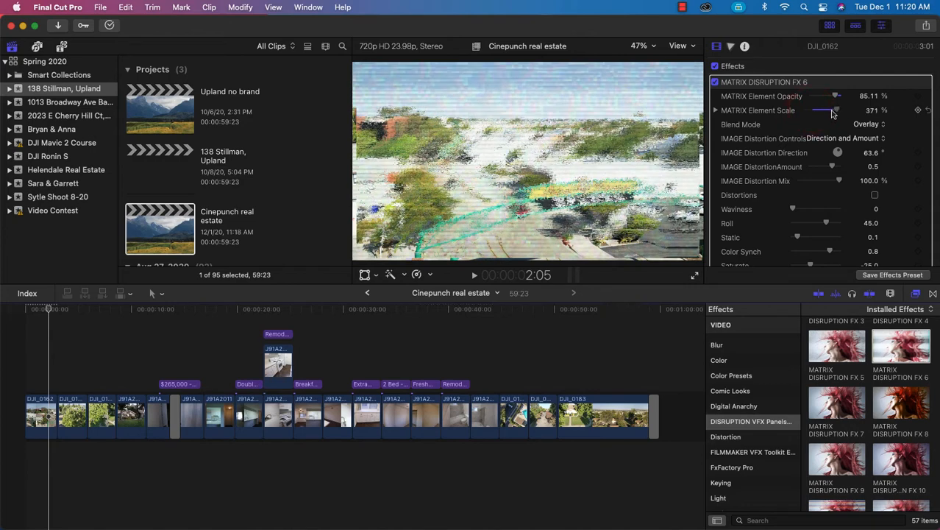
{"action": "left_click", "coordinate": [872, 125]}
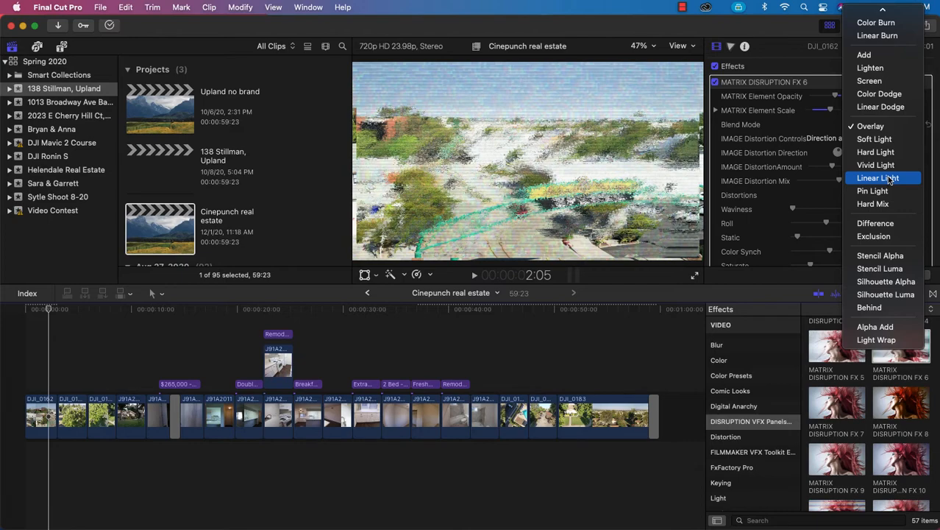
{"action": "left_click", "coordinate": [875, 80]}
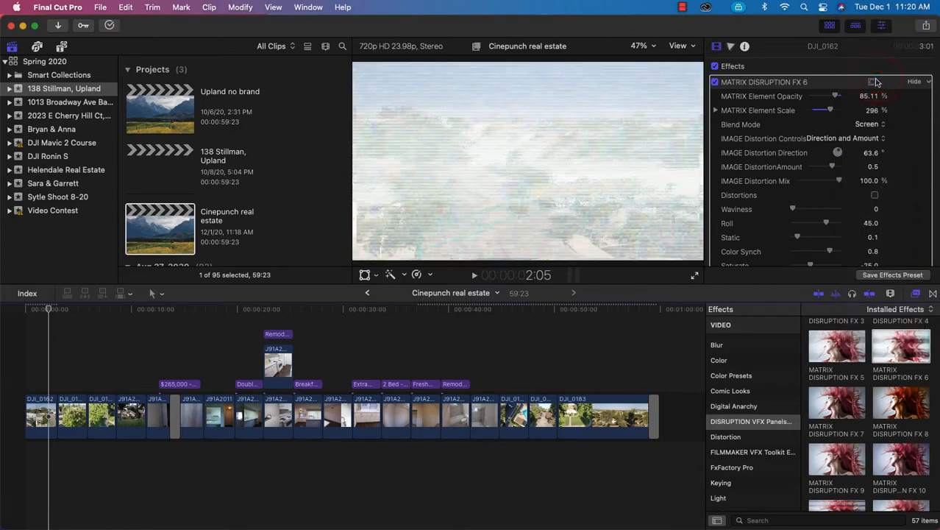
{"action": "key", "text": "space"}
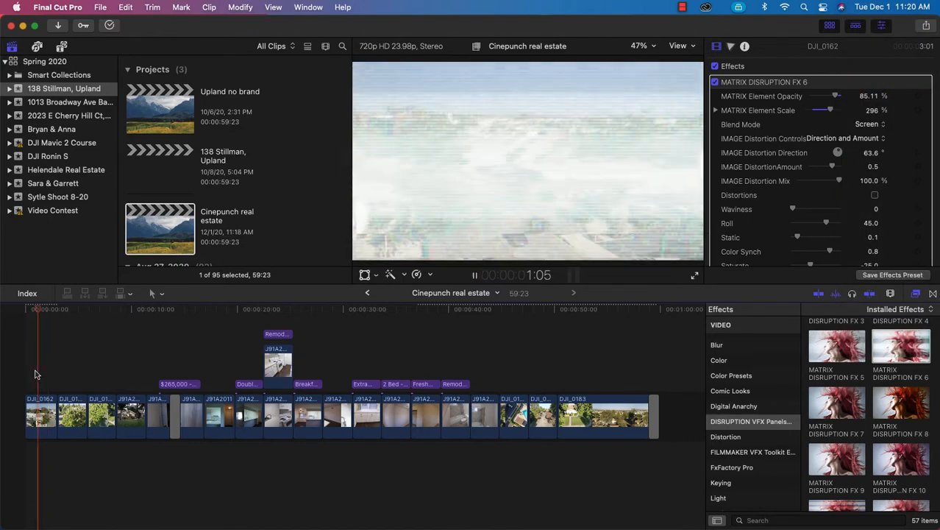
{"action": "key", "text": "space"}
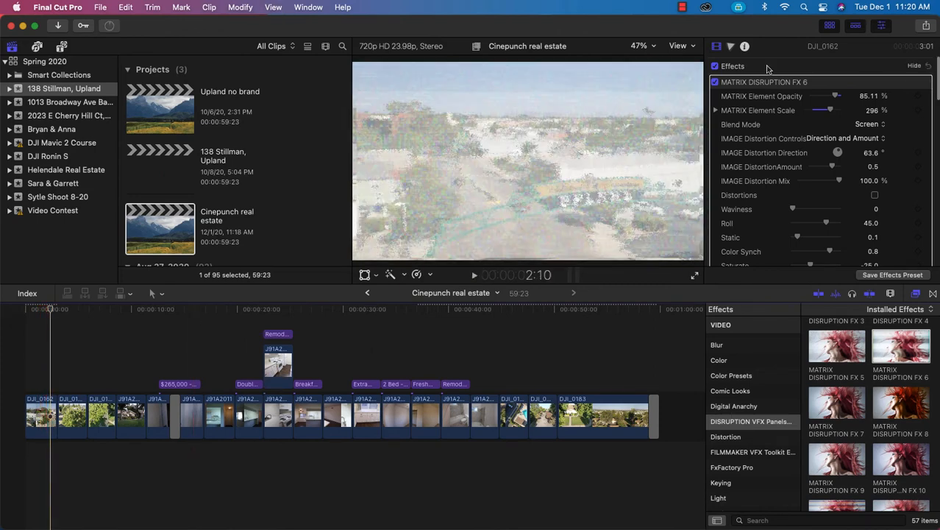
Delete the MATRIX DISRUPTION FX 6 effect from clip DJI_0162.
{"action": "left_click", "coordinate": [771, 85]}
{"action": "key", "text": "Delete"}
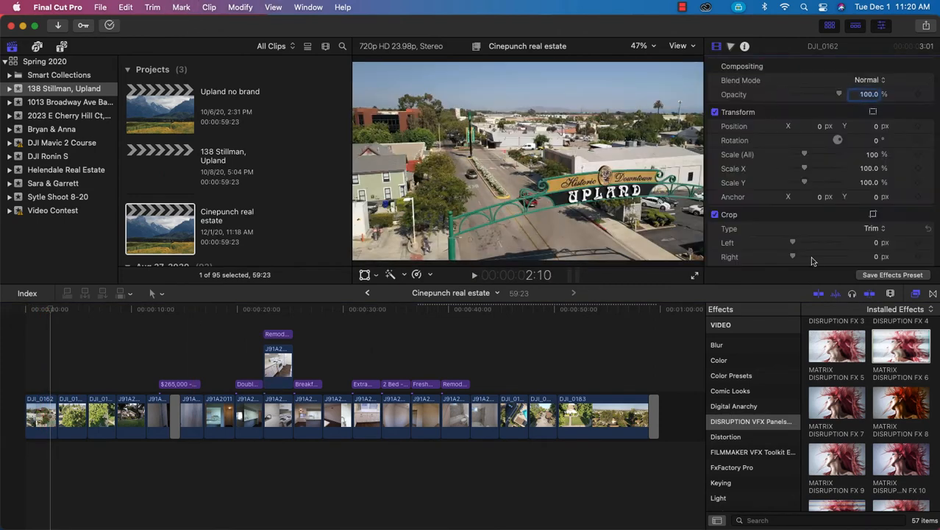
Apply the VHS FX - Builder Control Panel effect to the first clip, DJI_0162.
{"action": "scroll", "coordinate": [847, 436], "scroll_direction": "down", "scroll_amount": 10}
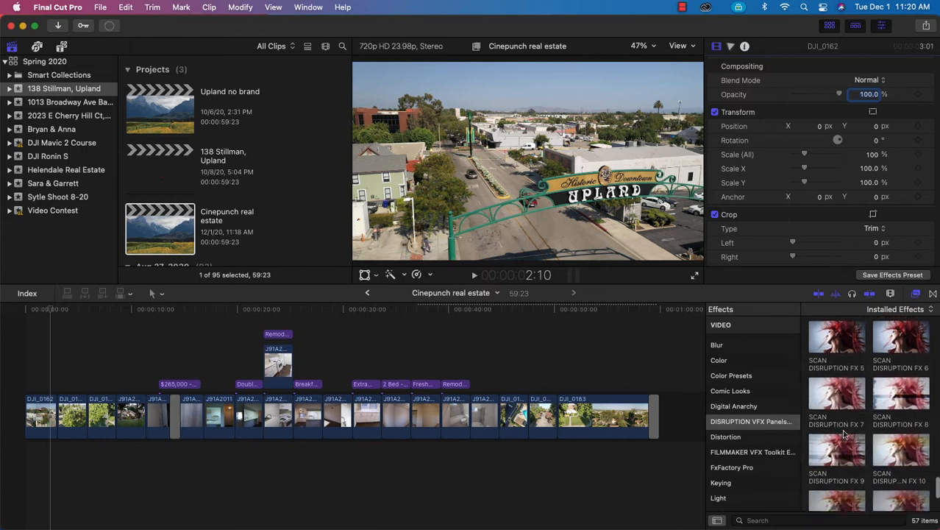
{"action": "scroll", "coordinate": [845, 435], "scroll_direction": "down", "scroll_amount": 3}
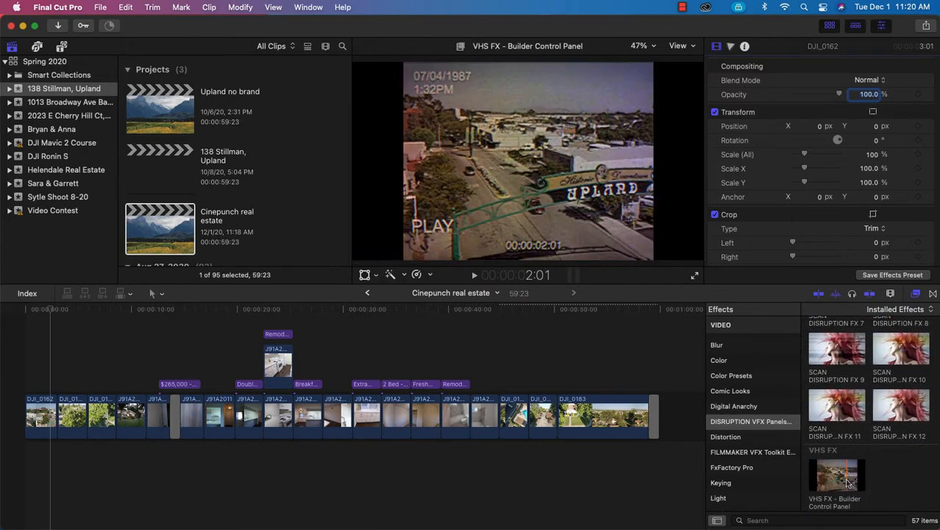
{"action": "left_click_drag", "start_coordinate": [847, 482], "coordinate": [45, 427]}
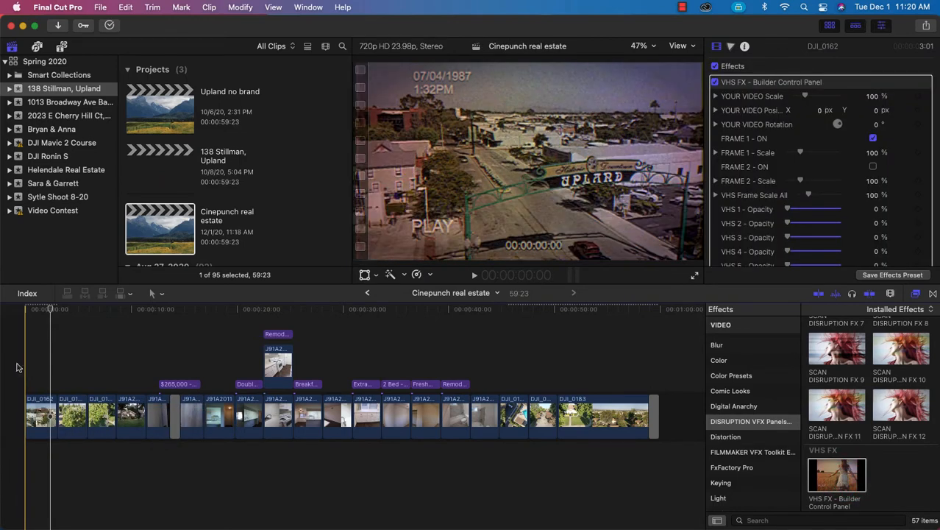
Play the timeline from its start twice to review the VHS effect on the first clip.
{"action": "key", "text": "space"}
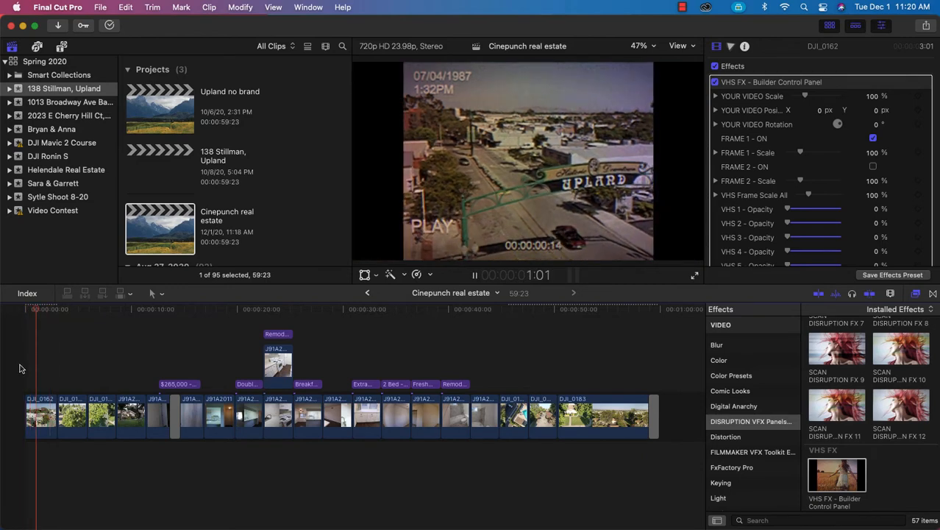
{"action": "left_click", "coordinate": [20, 368]}
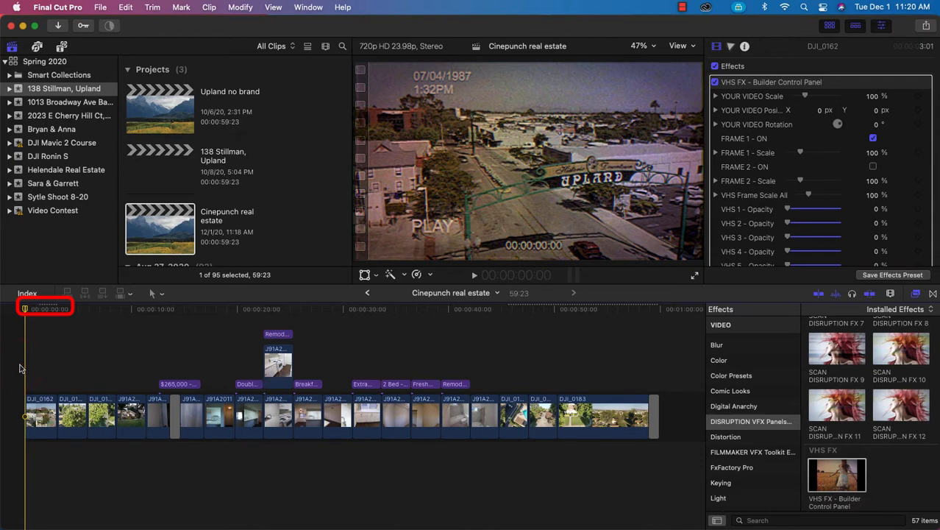
{"action": "key", "text": "space"}
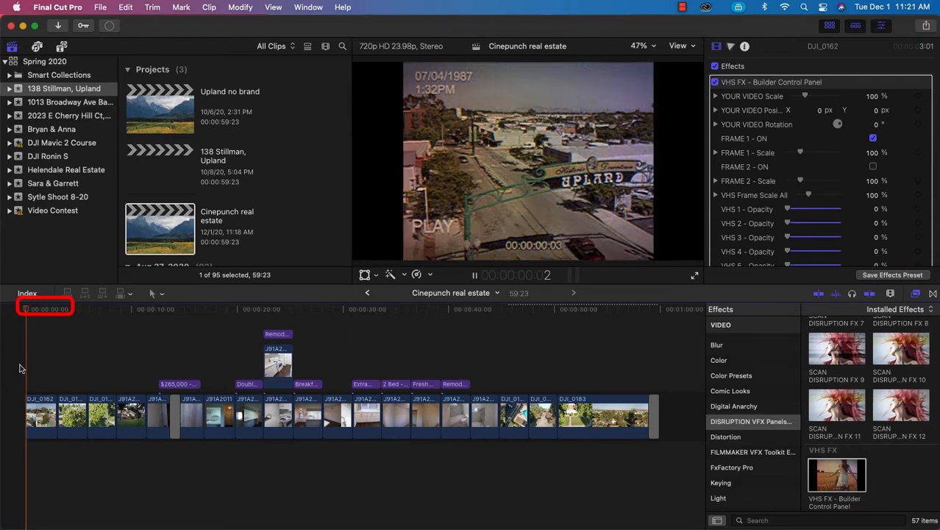
{"action": "key", "text": "ctrl+shift+i"}
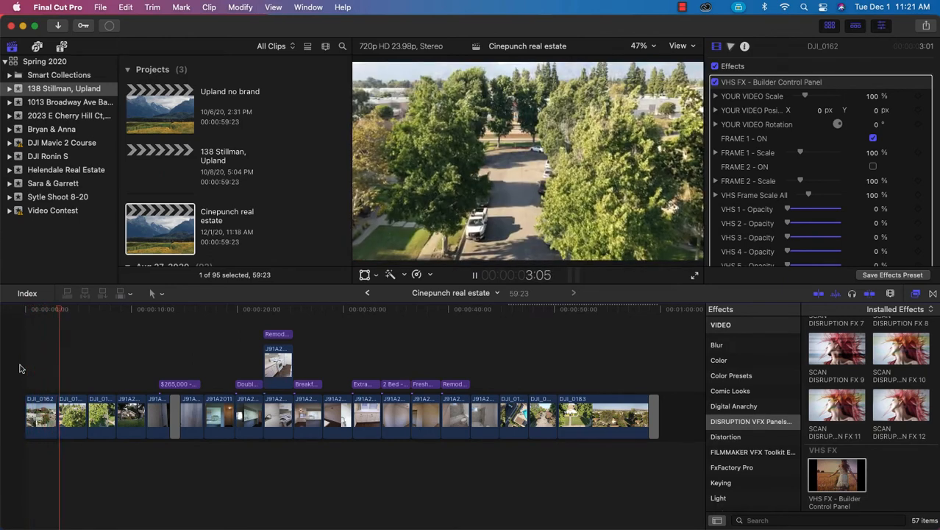
Stop playback and delete the VHS FX - Builder Control Panel effect from clip DJI_0162.
{"action": "key", "text": "space"}
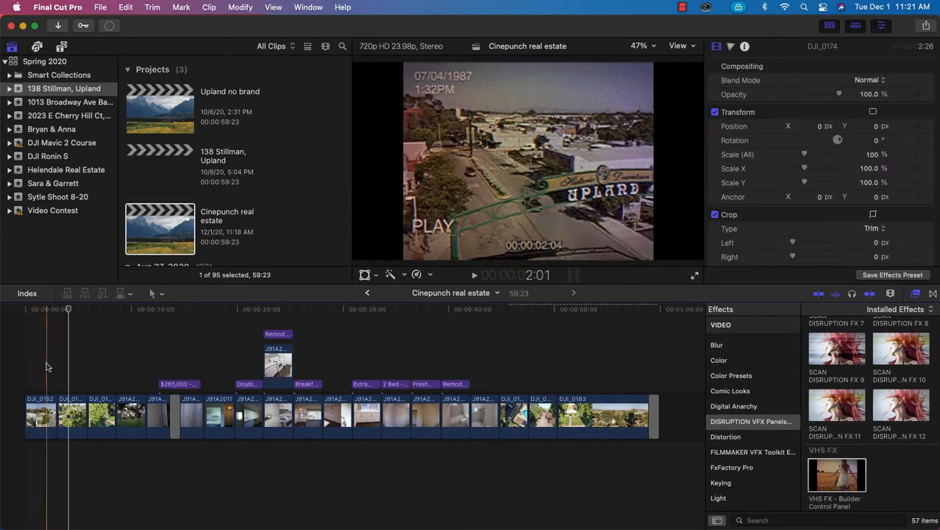
{"action": "left_click", "coordinate": [42, 362]}
{"action": "left_click", "coordinate": [41, 417]}
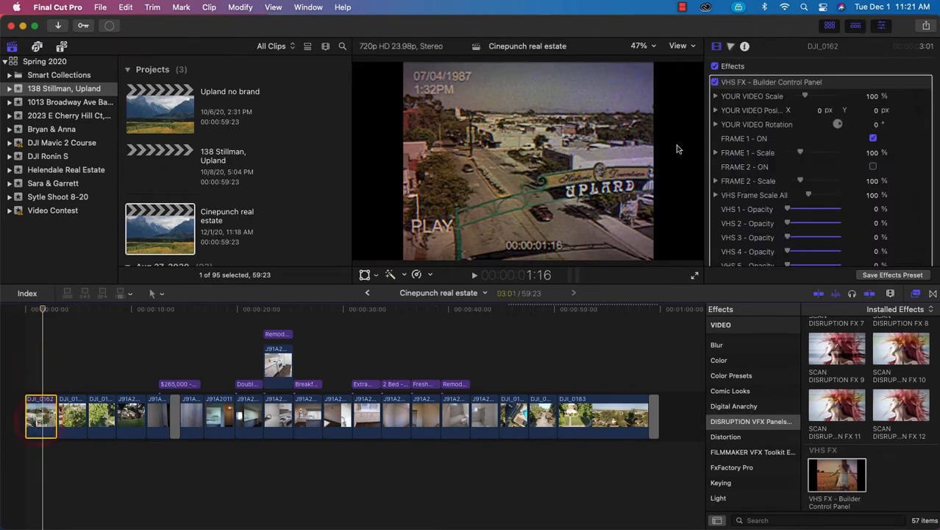
{"action": "left_click", "coordinate": [807, 83]}
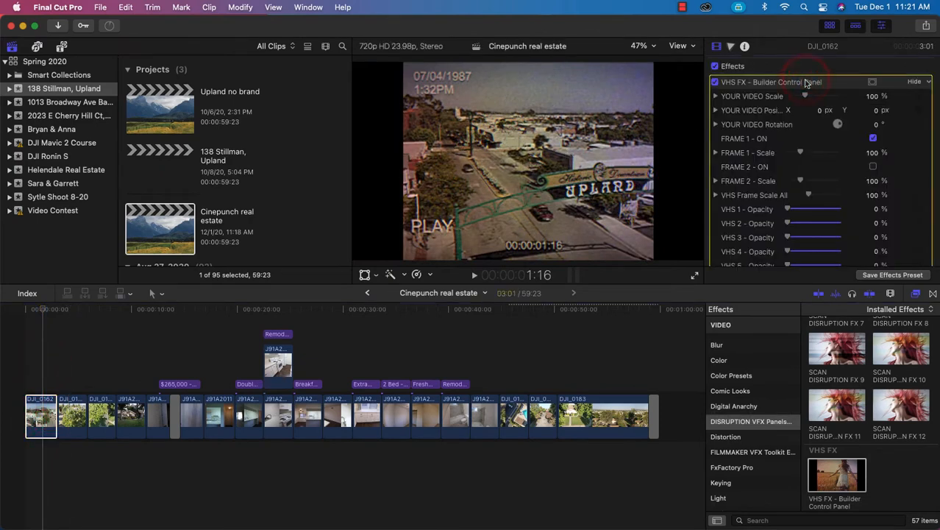
{"action": "key", "text": "Delete"}
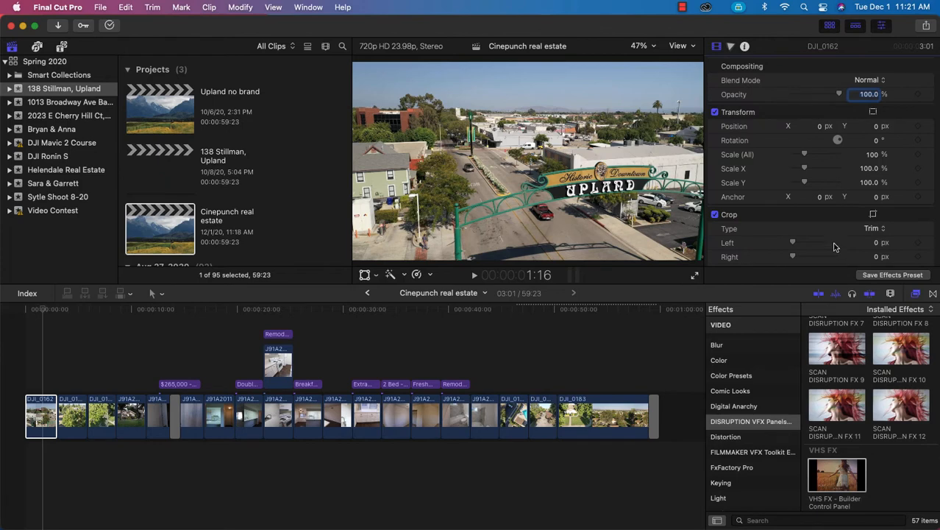
Apply the FINE FILM SCRATCH - DIRT - DUST Control Board effect from the FILMMAKER VFX Toolkit to clip DJI_0162.
{"action": "left_click", "coordinate": [755, 453]}
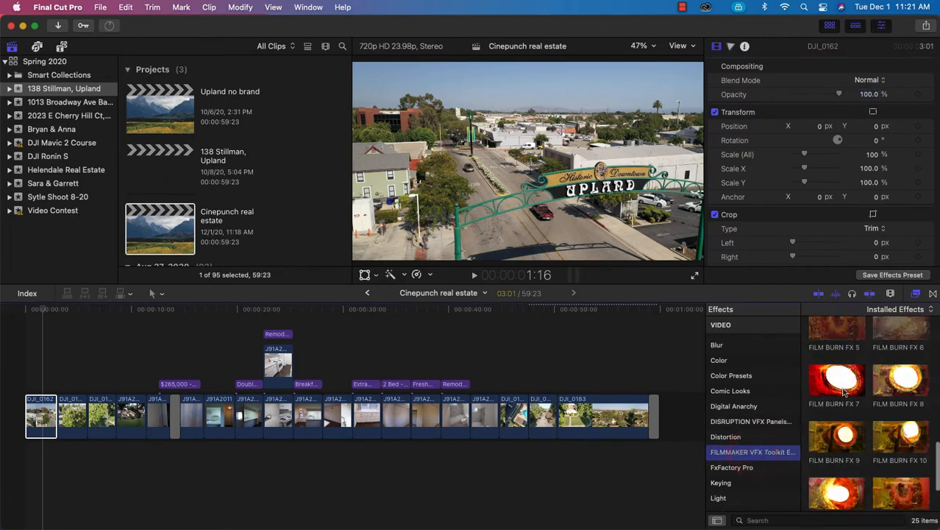
{"action": "scroll", "coordinate": [843, 389], "scroll_direction": "up", "scroll_amount": 5}
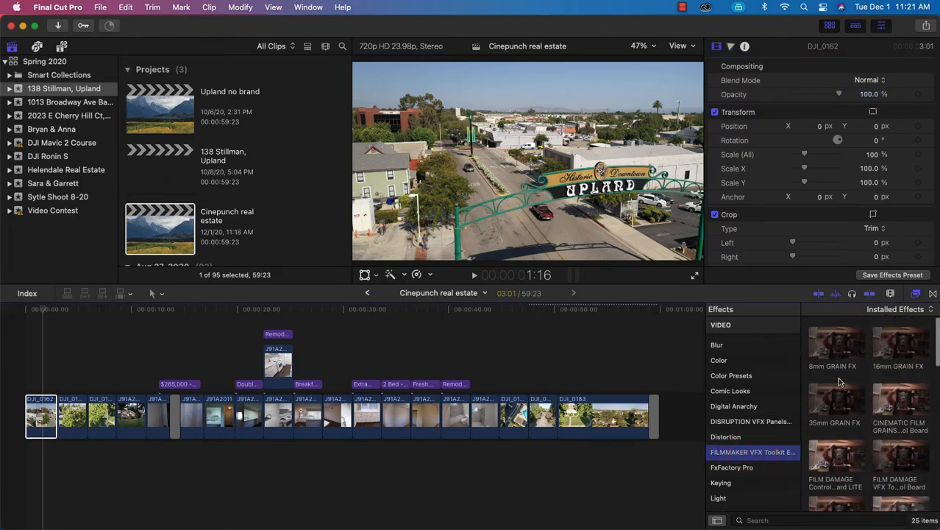
{"action": "scroll", "coordinate": [840, 380], "scroll_direction": "down", "scroll_amount": 2}
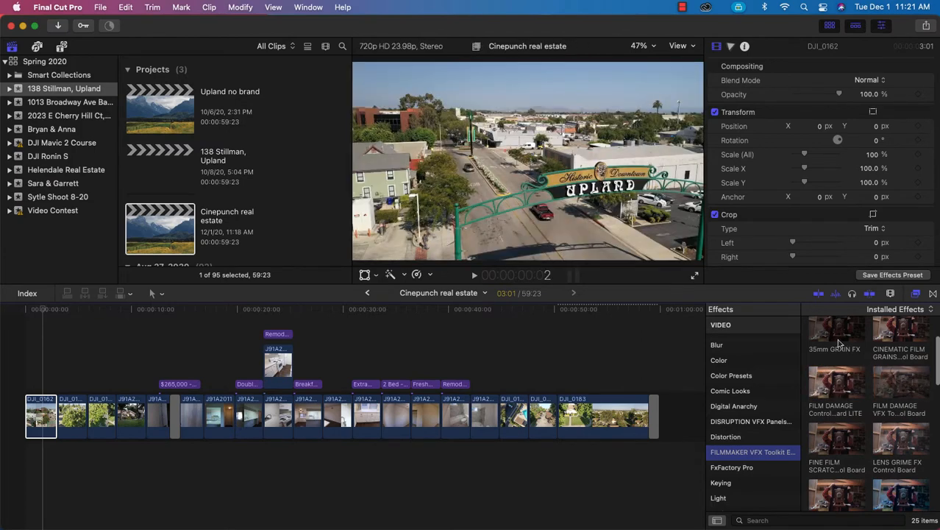
{"action": "scroll", "coordinate": [857, 336], "scroll_direction": "up", "scroll_amount": 1}
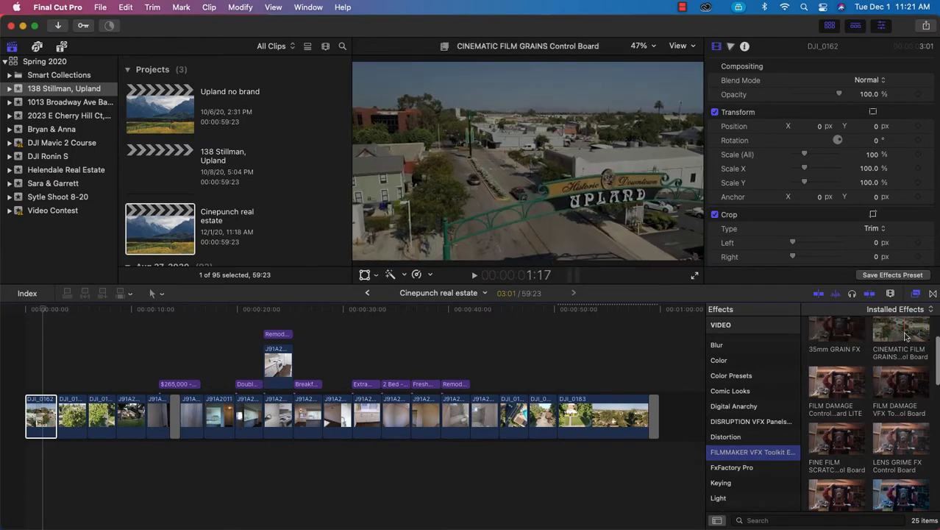
{"action": "scroll", "coordinate": [903, 342], "scroll_direction": "up", "scroll_amount": 3}
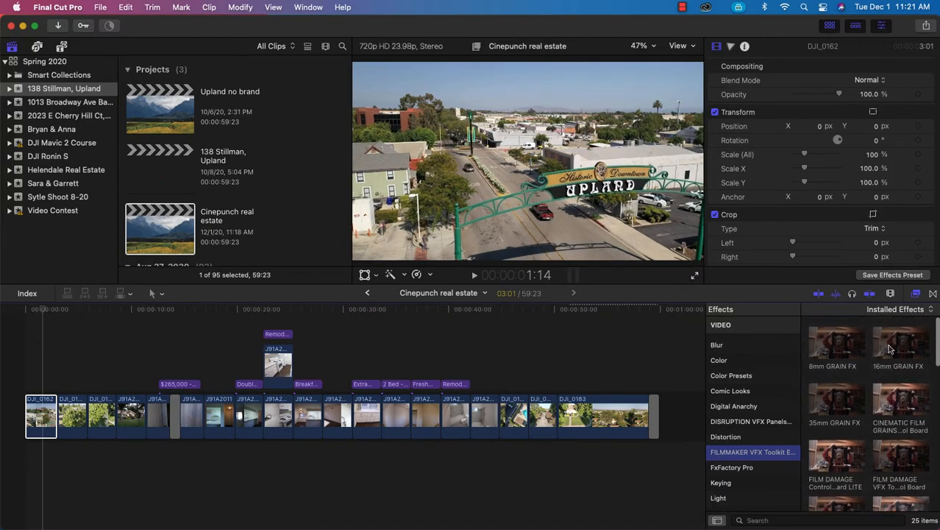
{"action": "scroll", "coordinate": [893, 367], "scroll_direction": "down", "scroll_amount": 5}
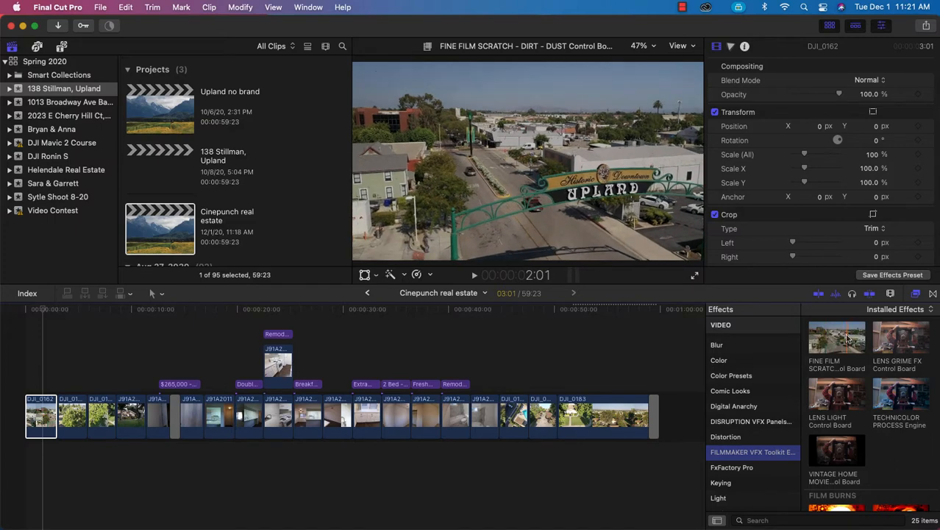
{"action": "left_click_drag", "start_coordinate": [844, 343], "coordinate": [40, 416]}
Play the timeline from its start to review the film scratch effect on the first clip.
{"action": "left_click", "coordinate": [41, 372]}
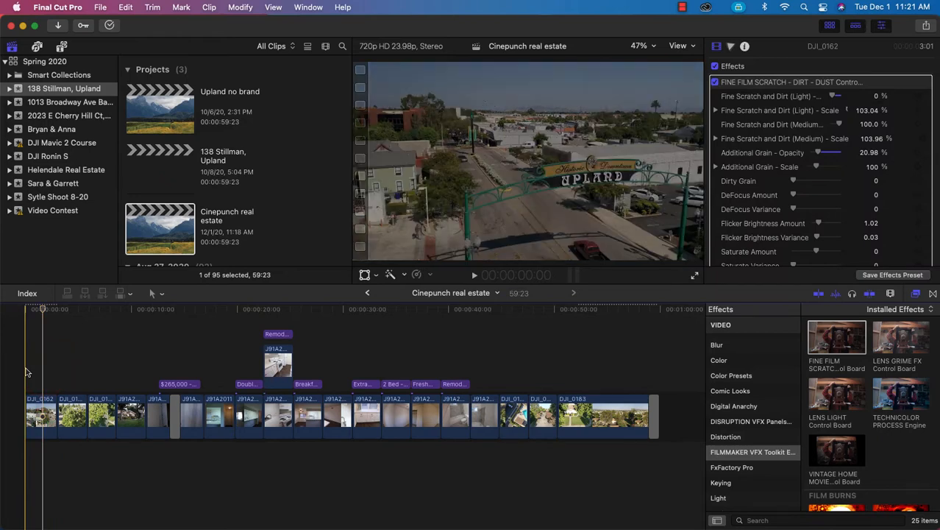
{"action": "key", "text": "space"}
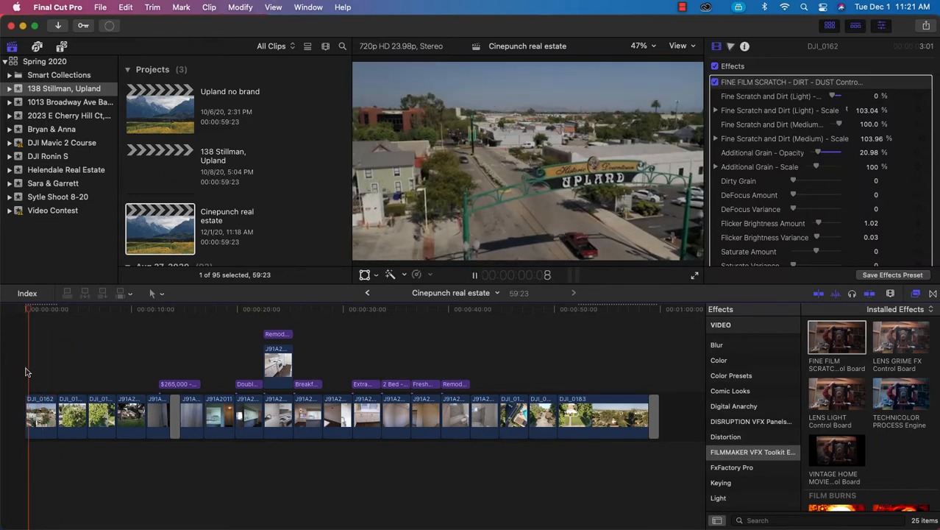
{"action": "key", "text": "space"}
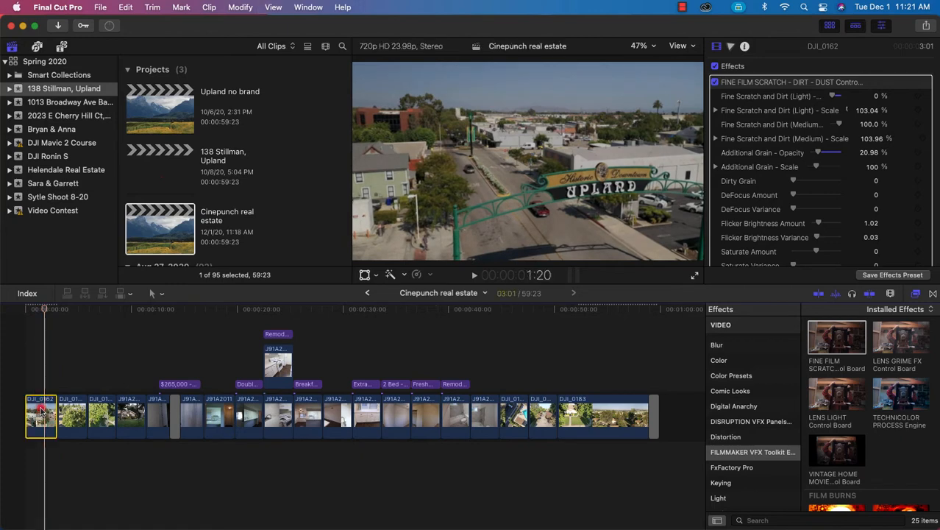
Set DJI_0162's film scratch parameters: Dirty Grain 0.54, DeFocus Amount 15.0, Gate Shake - Horizontal 0.15 and Jitter Variance 0.08.
{"action": "left_click", "coordinate": [40, 412]}
{"action": "left_click_drag", "start_coordinate": [794, 182], "coordinate": [816, 183]}
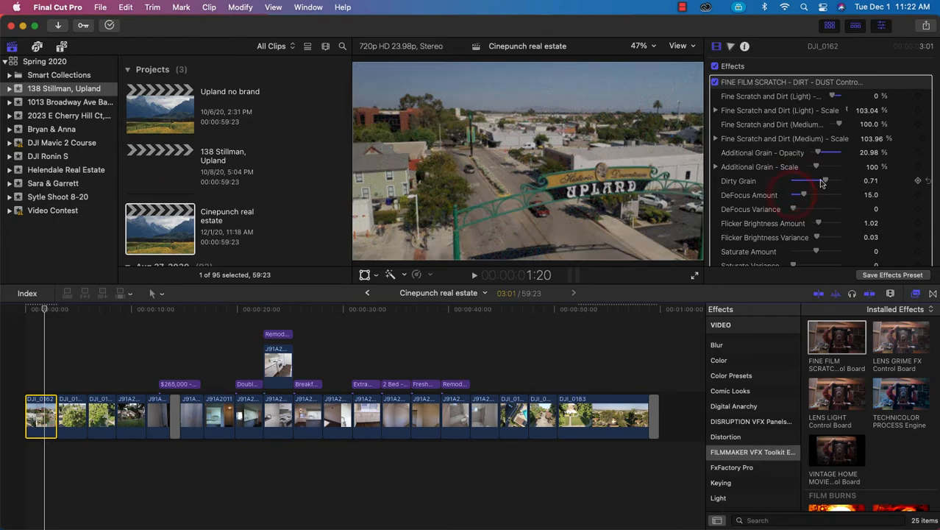
{"action": "scroll", "coordinate": [812, 200], "scroll_direction": "down", "scroll_amount": 10}
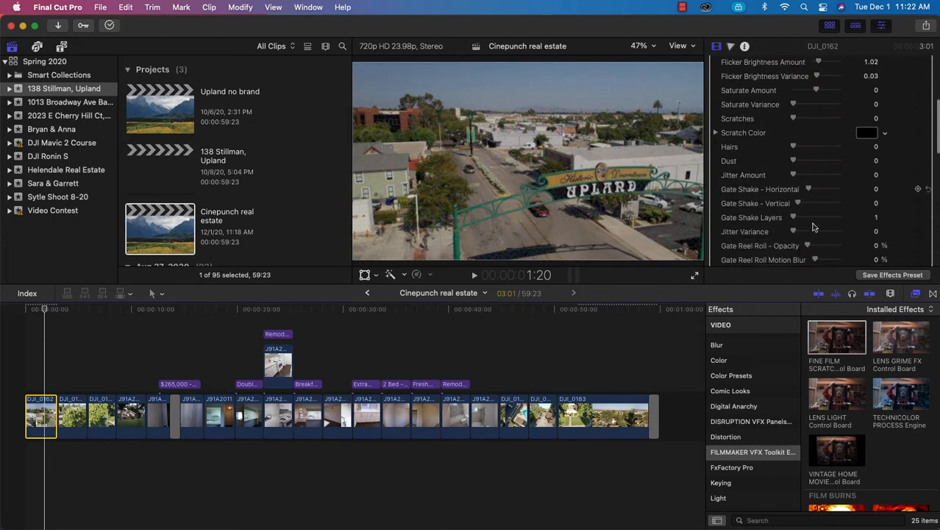
{"action": "left_click", "coordinate": [808, 182]}
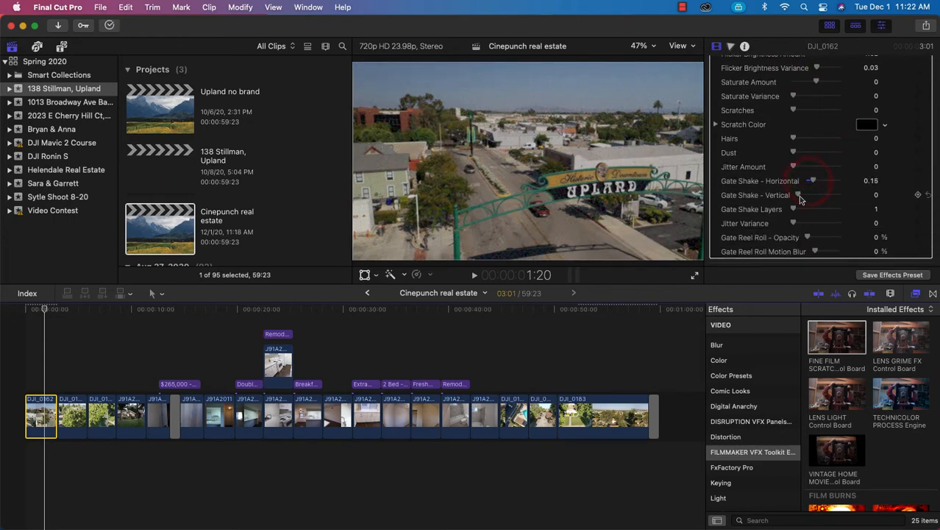
{"action": "scroll", "coordinate": [798, 207], "scroll_direction": "down", "scroll_amount": 4}
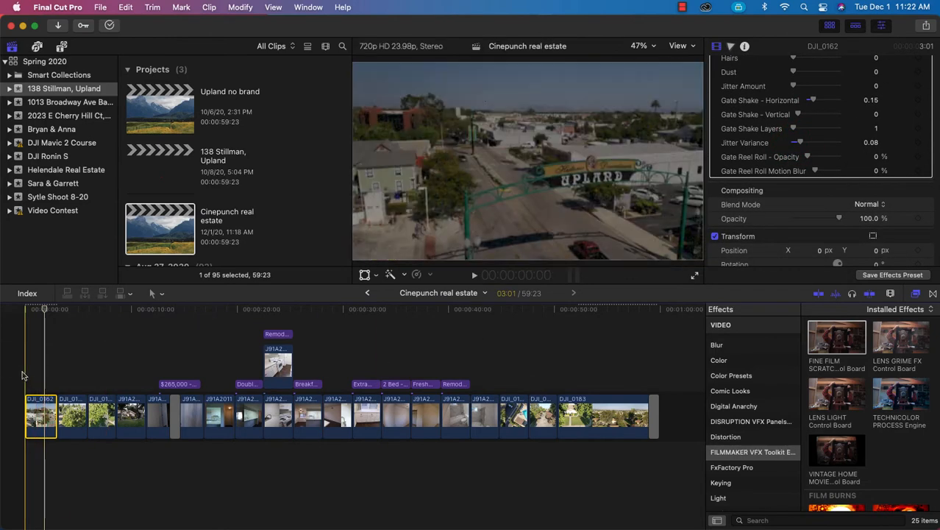
Replay the first clip from its start to check the adjusted film scratch effect, and park the playhead at 1:09.
{"action": "key", "text": "space"}
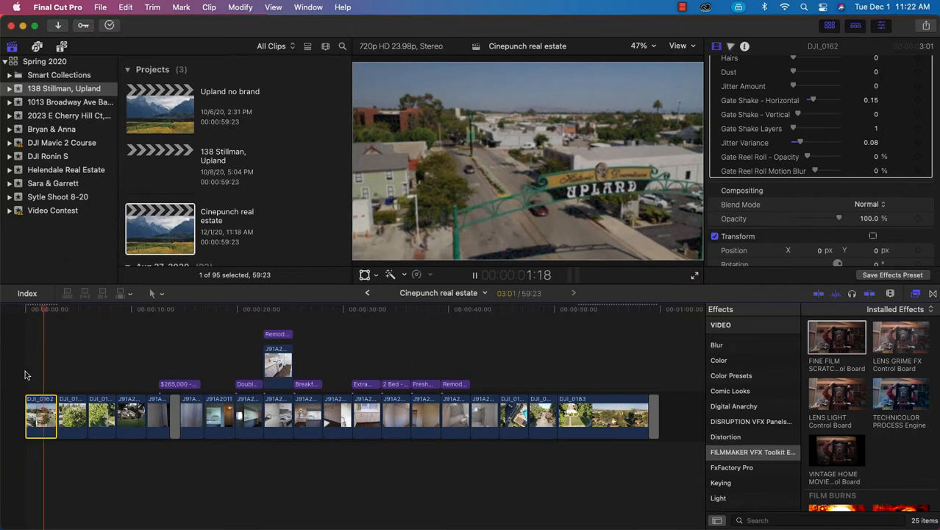
{"action": "key", "text": "space"}
{"action": "left_click", "coordinate": [40, 371]}
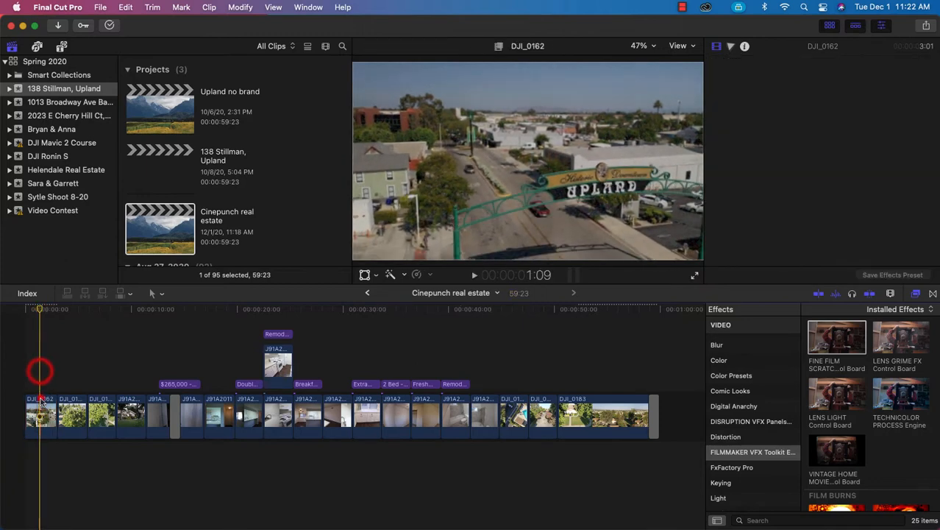
Delete the FINE FILM SCRATCH - DIRT - DUST effect from clip DJI_0162.
{"action": "left_click", "coordinate": [42, 401]}
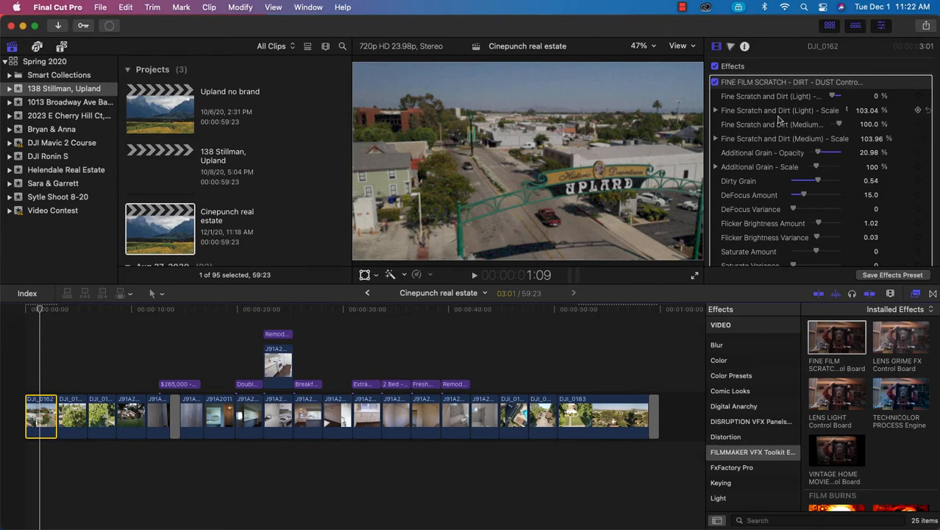
{"action": "left_click", "coordinate": [779, 86]}
{"action": "key", "text": "Delete"}
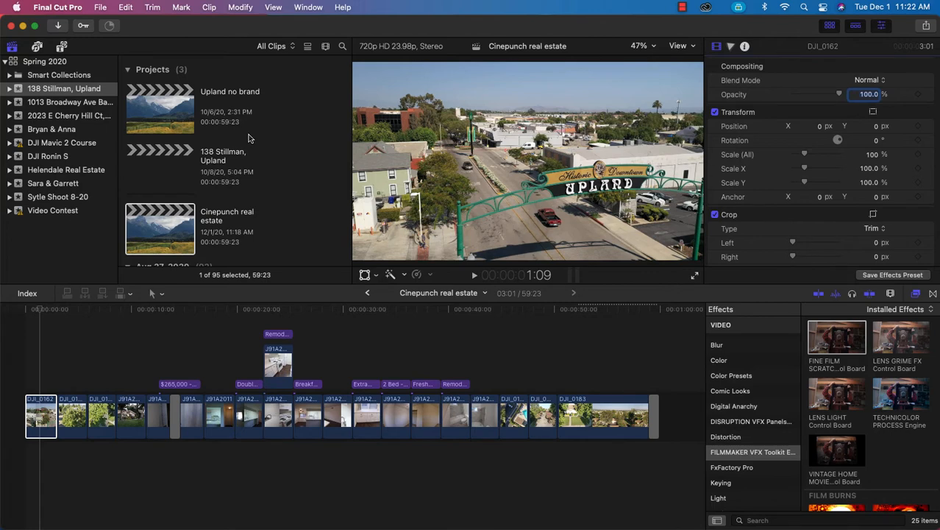
Look through the FILM BURN FX effects and the effect categories, and close the Effects browser.
{"action": "scroll", "coordinate": [846, 397], "scroll_direction": "down", "scroll_amount": 3}
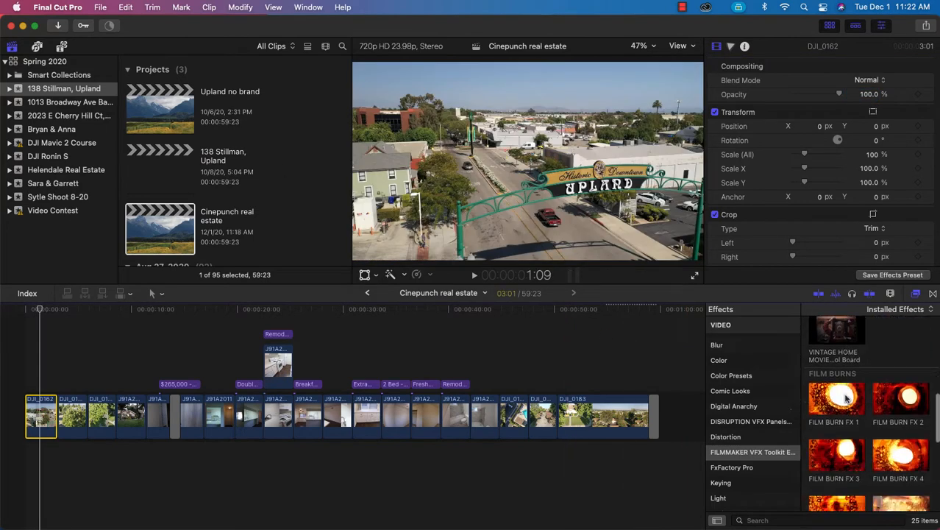
{"action": "scroll", "coordinate": [839, 398], "scroll_direction": "down", "scroll_amount": 2}
{"action": "scroll", "coordinate": [829, 404], "scroll_direction": "down", "scroll_amount": 2}
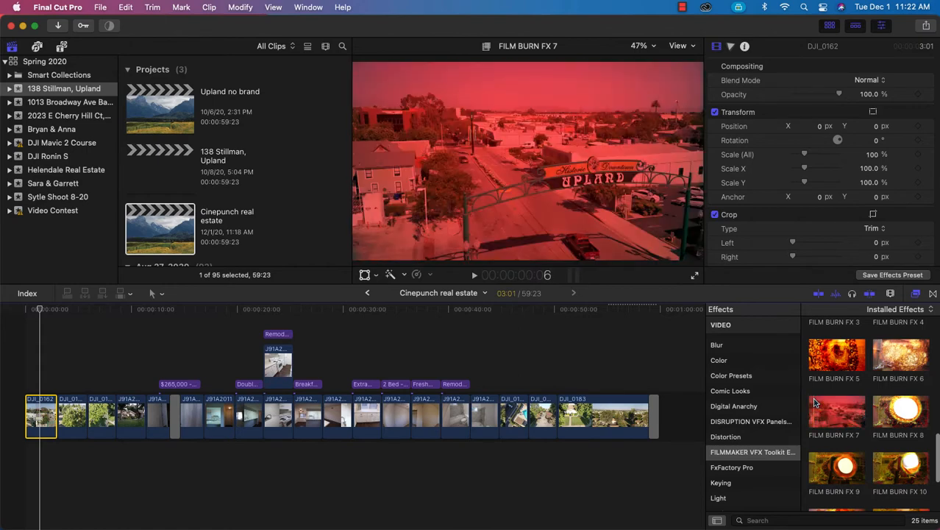
{"action": "scroll", "coordinate": [779, 406], "scroll_direction": "down", "scroll_amount": 5}
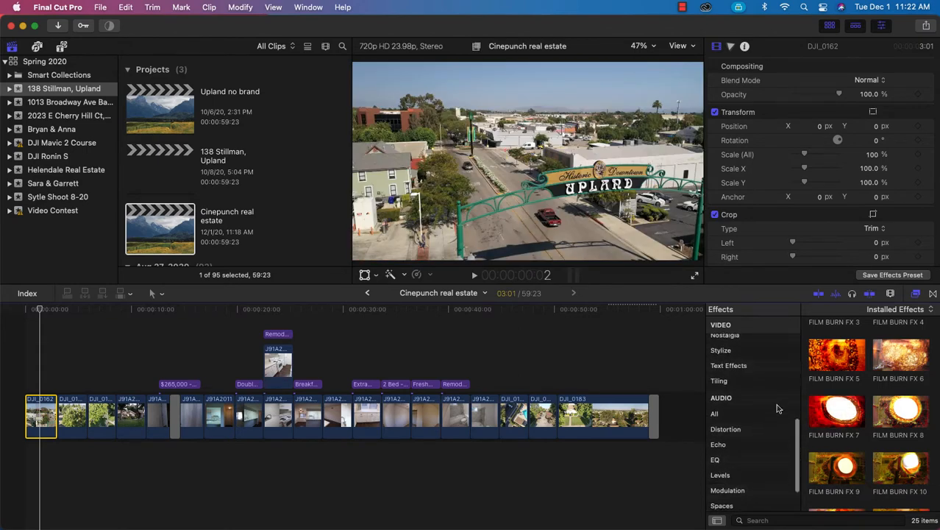
{"action": "scroll", "coordinate": [776, 404], "scroll_direction": "up", "scroll_amount": 8}
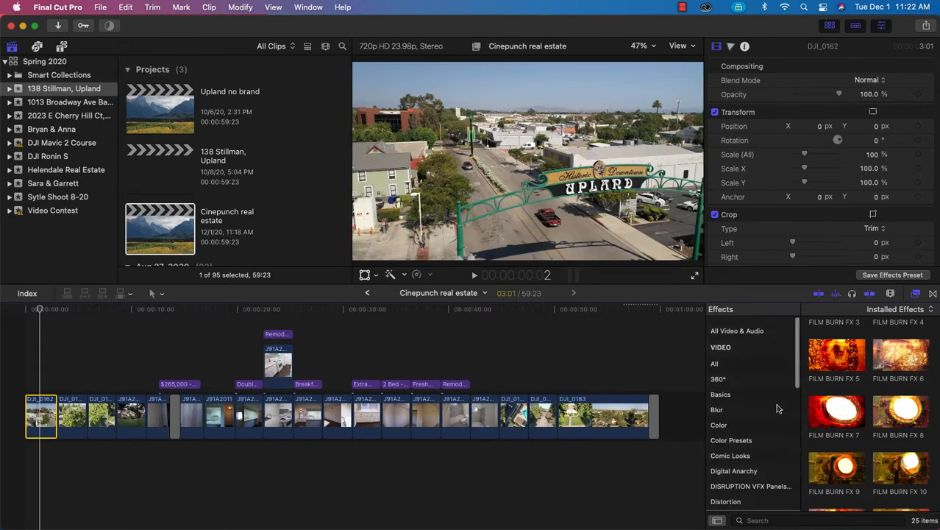
{"action": "left_click", "coordinate": [915, 294]}
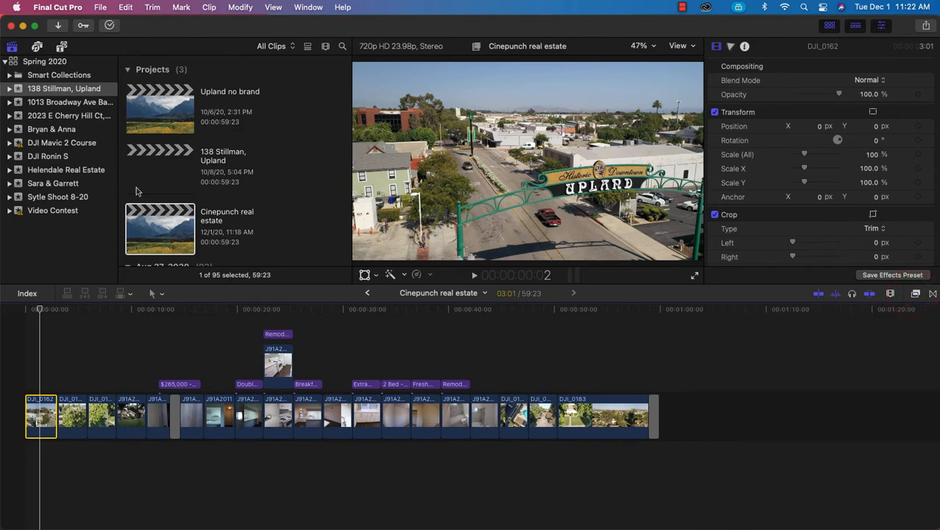
Place the FILMMAKER VFX Toolkit's LENS LIGHT FX Generator above the clips at the timeline's start and enable its LOGO - OFF option.
{"action": "left_click", "coordinate": [61, 48]}
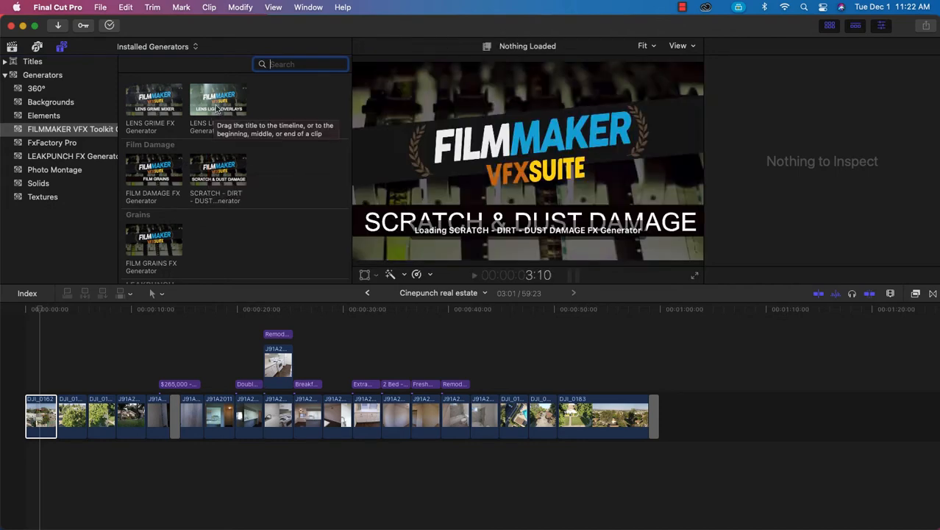
{"action": "left_click_drag", "start_coordinate": [210, 103], "coordinate": [30, 349]}
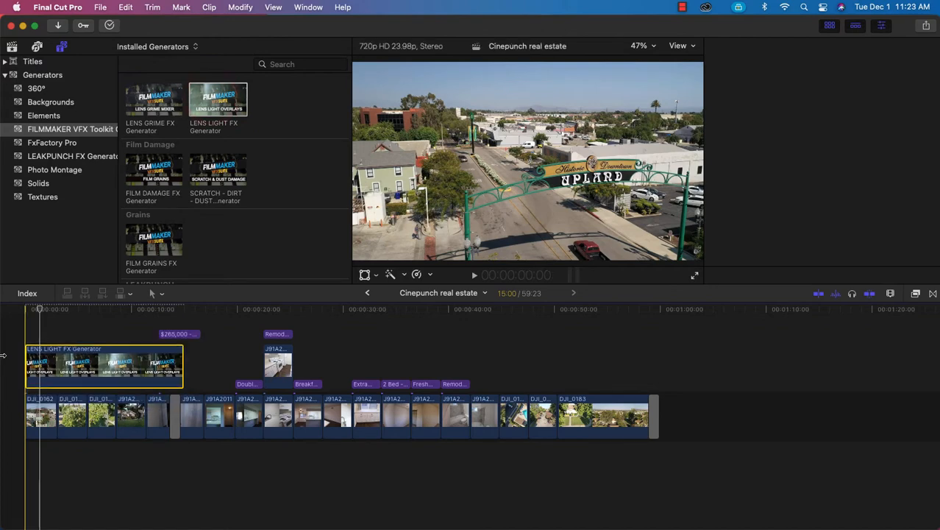
{"action": "left_click", "coordinate": [34, 354]}
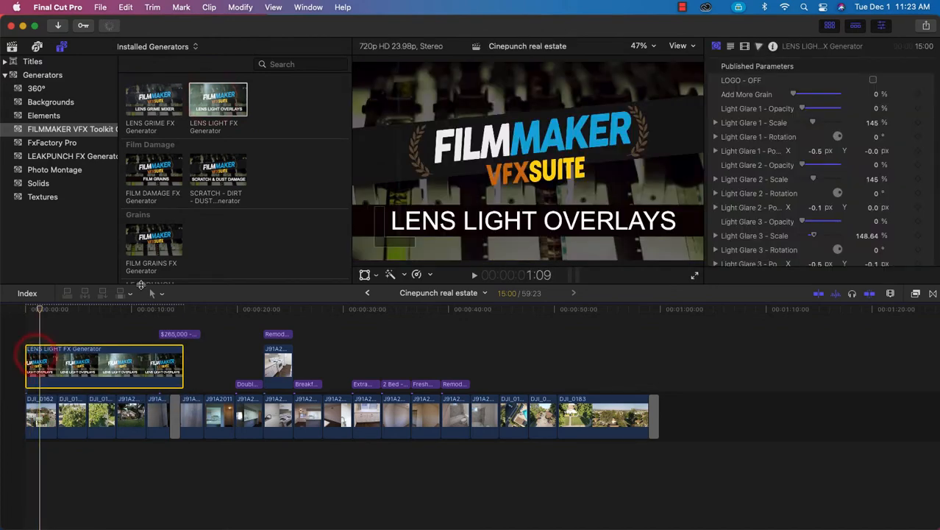
{"action": "left_click", "coordinate": [874, 80]}
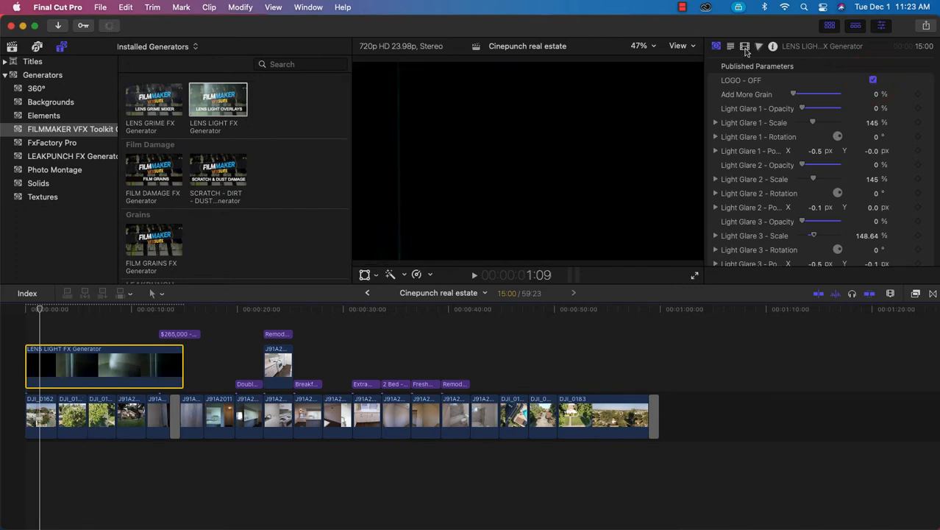
Set the LENS LIGHT FX Generator clip's Blend Mode to Screen.
{"action": "left_click", "coordinate": [745, 47]}
{"action": "left_click", "coordinate": [861, 80]}
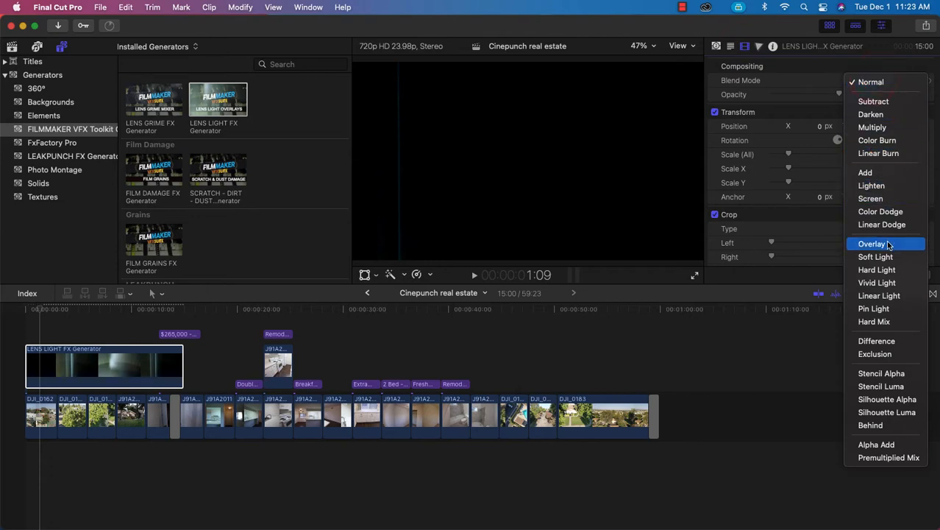
{"action": "left_click", "coordinate": [885, 198]}
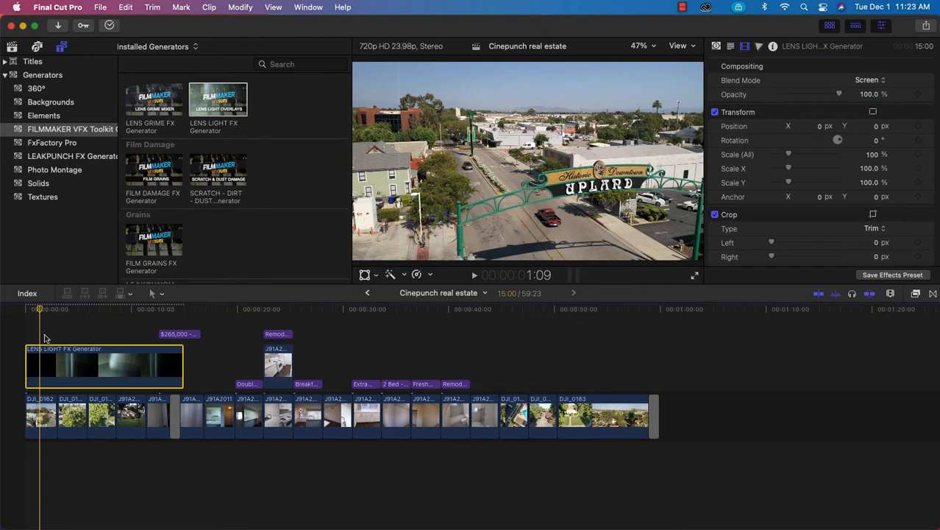
Play back the lens light overlay over the opening clips and select the generator clip with the playhead at 5:22.
{"action": "key", "text": "space"}
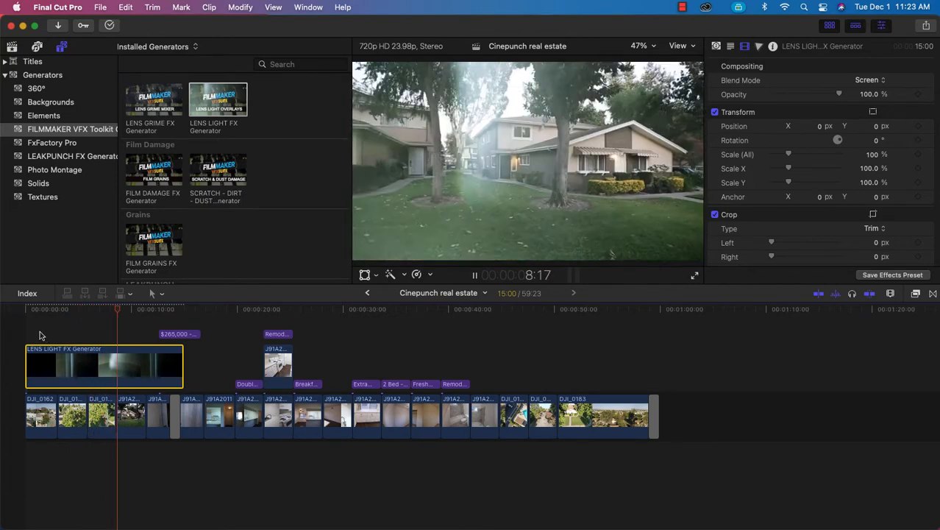
{"action": "key", "text": "space"}
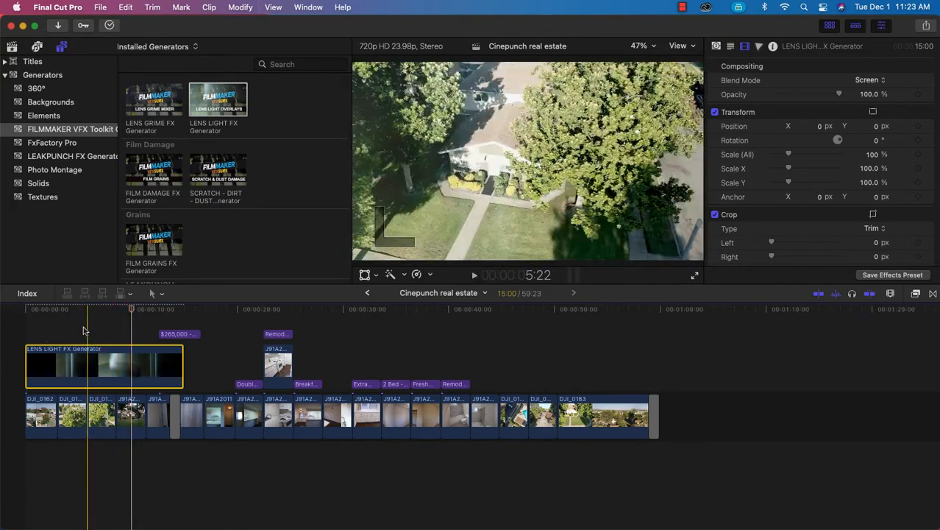
{"action": "left_click", "coordinate": [84, 327]}
{"action": "left_click", "coordinate": [87, 360]}
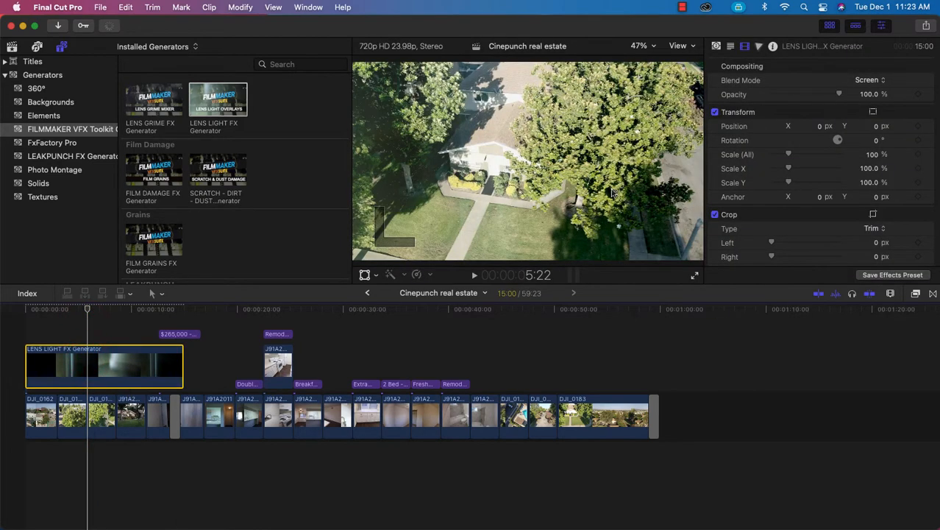
Raise the LENS LIGHT generator's Light Glare 2 Opacity to 32.28% and Light Glare 3 Opacity to 44.1%, and play it back from about 1:17.
{"action": "left_click", "coordinate": [716, 47]}
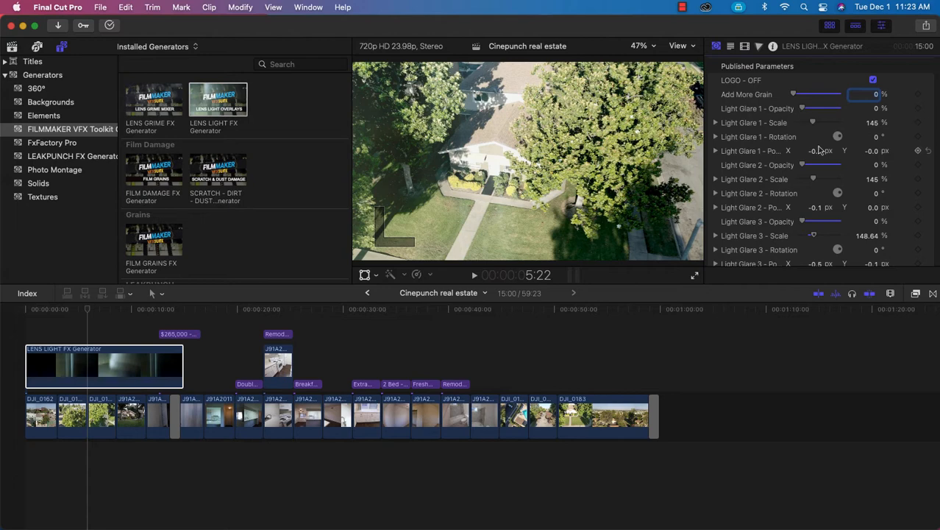
{"action": "left_click_drag", "start_coordinate": [805, 166], "coordinate": [820, 168]}
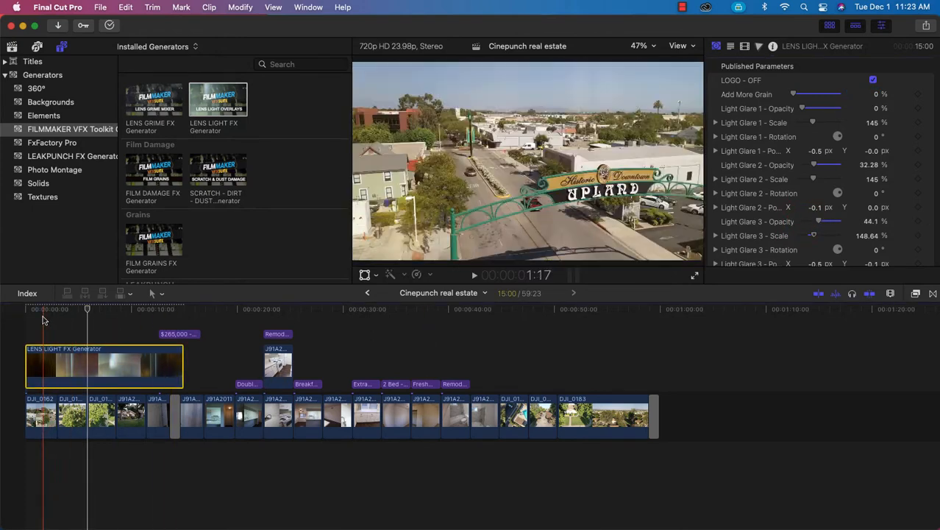
{"action": "key", "text": "space"}
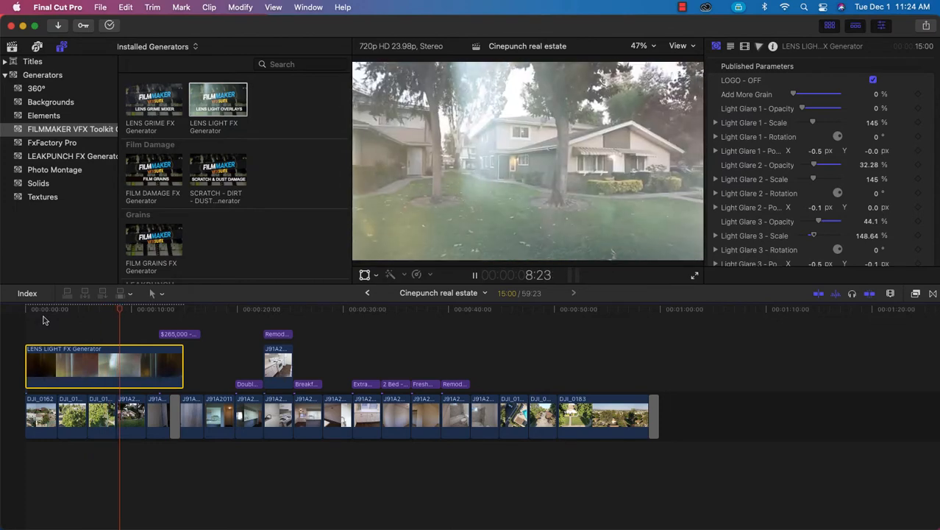
{"action": "left_click", "coordinate": [45, 318]}
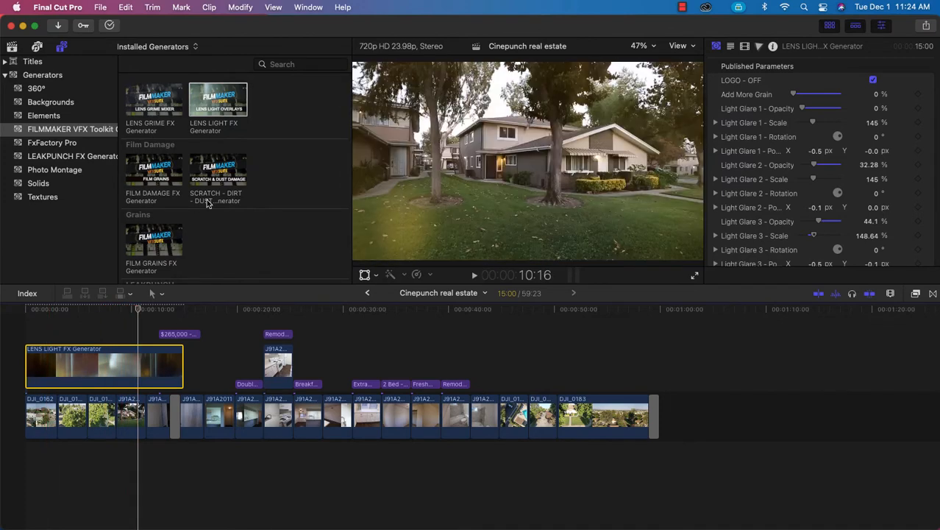
Delete the LENS LIGHT FX Generator clip and place the LEAKPUNCH FX Generator above the clips at the timeline's start.
{"action": "scroll", "coordinate": [197, 197], "scroll_direction": "down", "scroll_amount": 4}
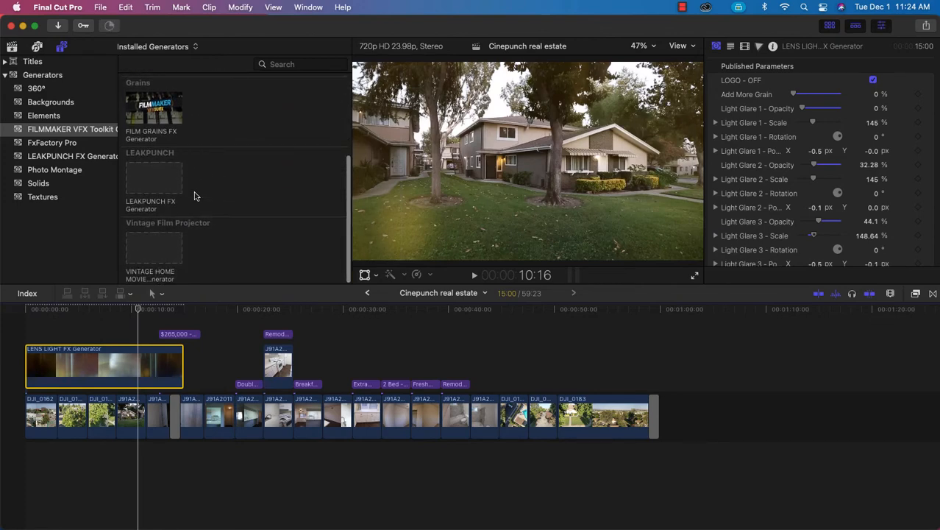
{"action": "scroll", "coordinate": [191, 195], "scroll_direction": "up", "scroll_amount": 5}
{"action": "scroll", "coordinate": [190, 193], "scroll_direction": "down", "scroll_amount": 1}
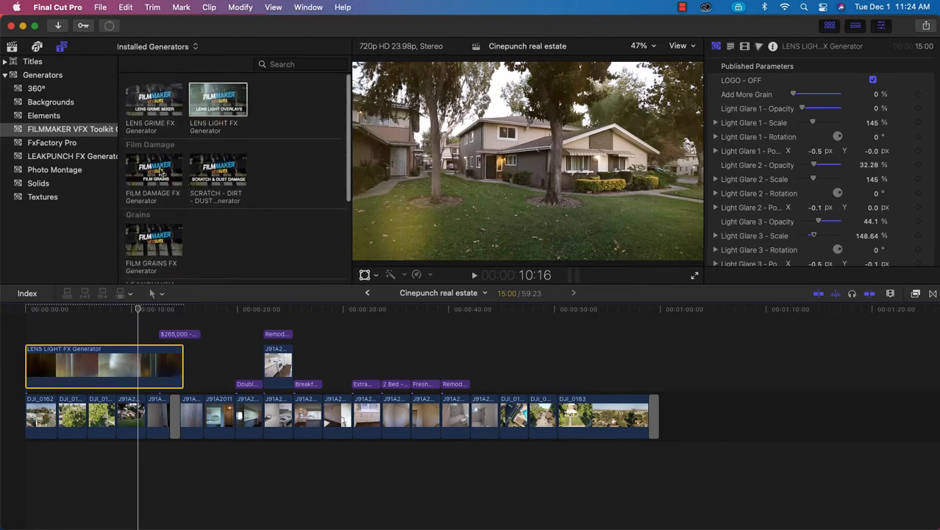
{"action": "left_click", "coordinate": [69, 158]}
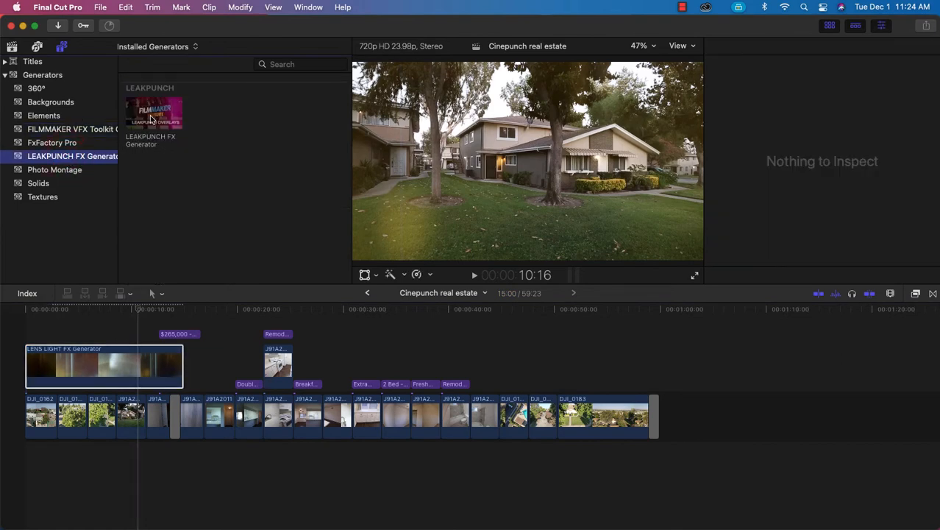
{"action": "left_click", "coordinate": [118, 358]}
{"action": "key", "text": "Delete"}
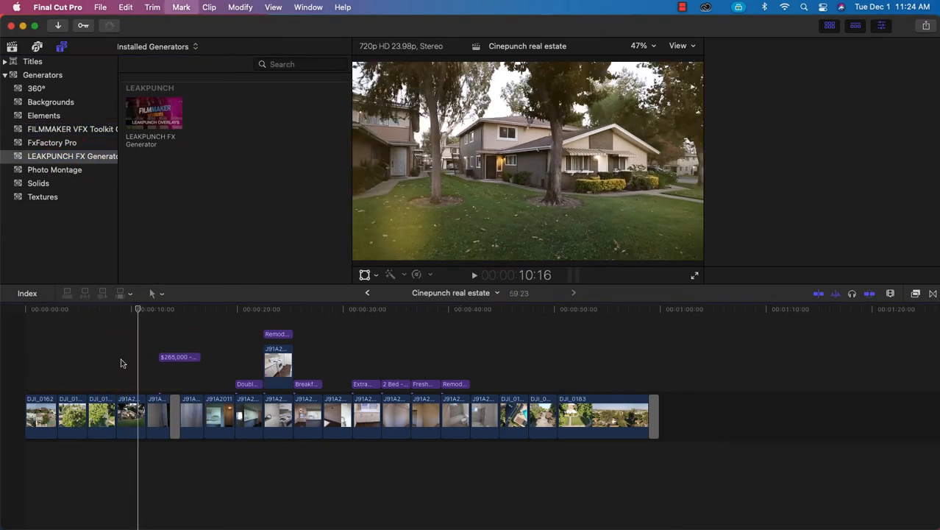
{"action": "left_click_drag", "start_coordinate": [150, 116], "coordinate": [26, 350]}
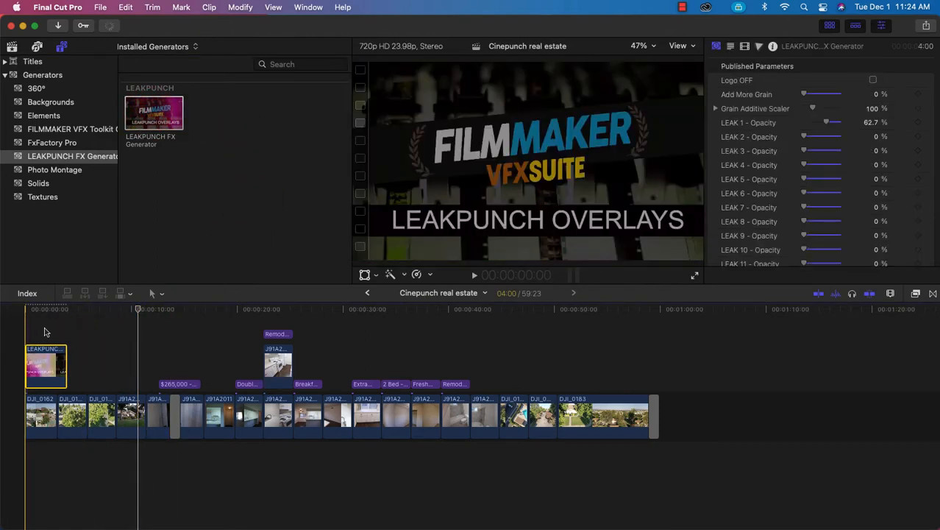
Enable the LEAKPUNCH clip's Logo OFF option with the playhead at 1:20 and set its LEAK 1 Opacity to 15.32%.
{"action": "left_click", "coordinate": [44, 328]}
{"action": "left_click", "coordinate": [38, 368]}
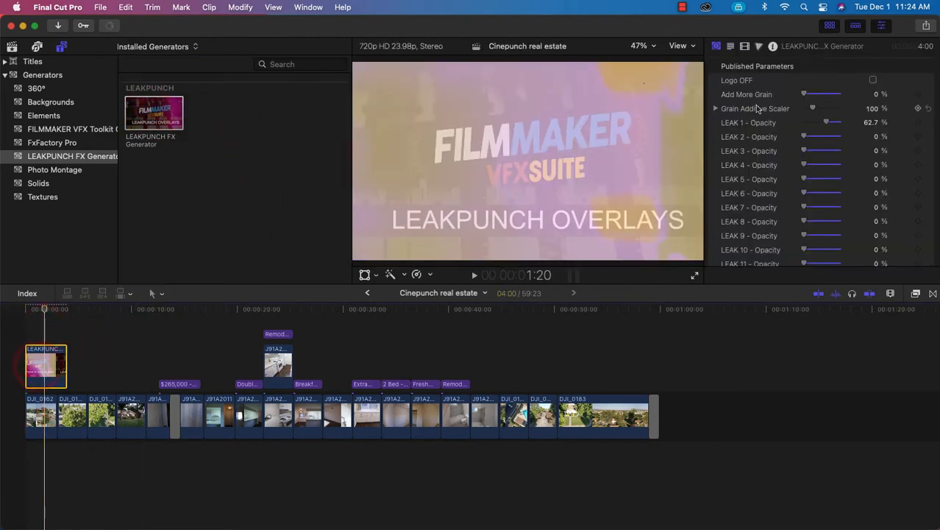
{"action": "left_click", "coordinate": [874, 81]}
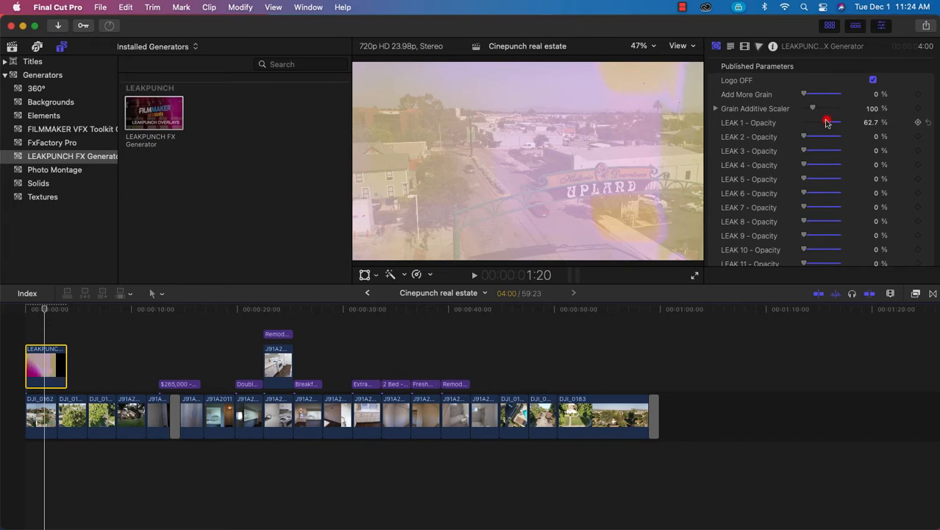
{"action": "left_click_drag", "start_coordinate": [826, 122], "coordinate": [810, 125]}
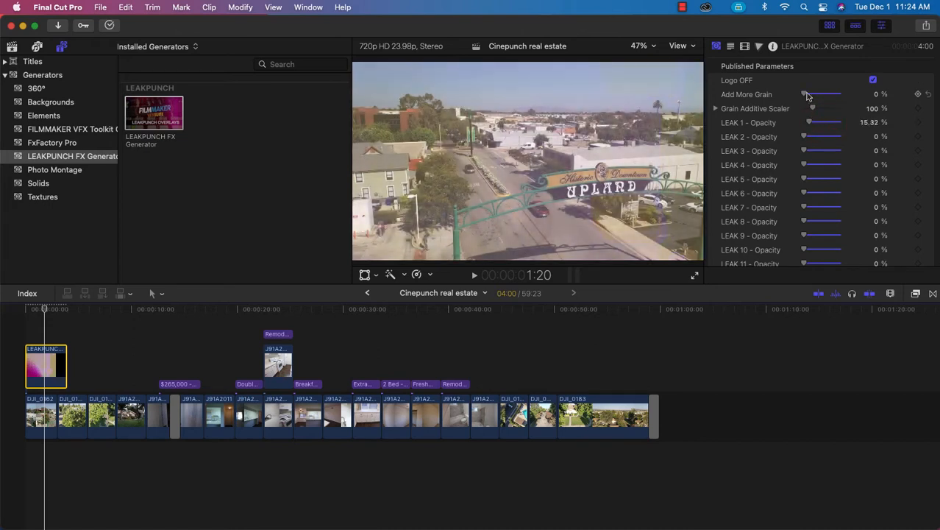
{"action": "scroll", "coordinate": [809, 110], "scroll_direction": "down", "scroll_amount": 3}
{"action": "scroll", "coordinate": [824, 150], "scroll_direction": "up", "scroll_amount": 3}
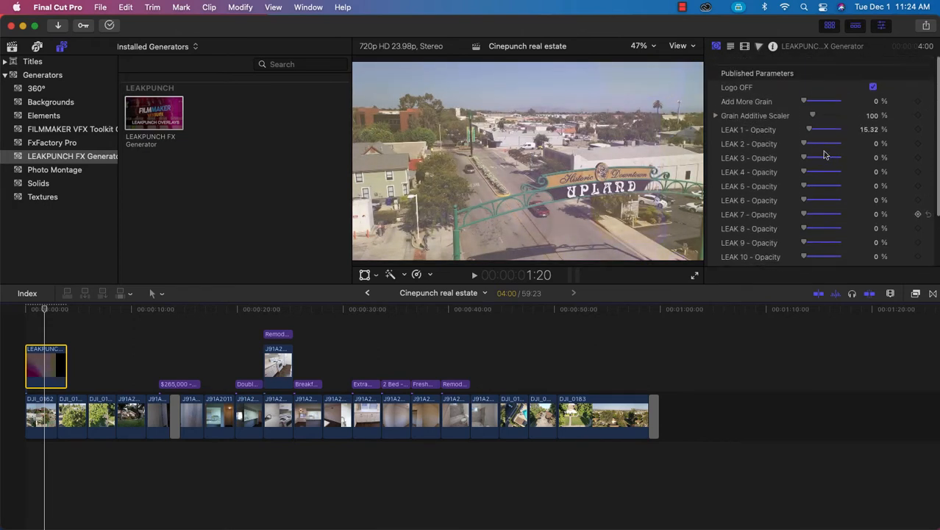
Set the LEAKPUNCH FX Generator clip's Blend Mode to Screen and play back the light leak overlay.
{"action": "left_click", "coordinate": [744, 46]}
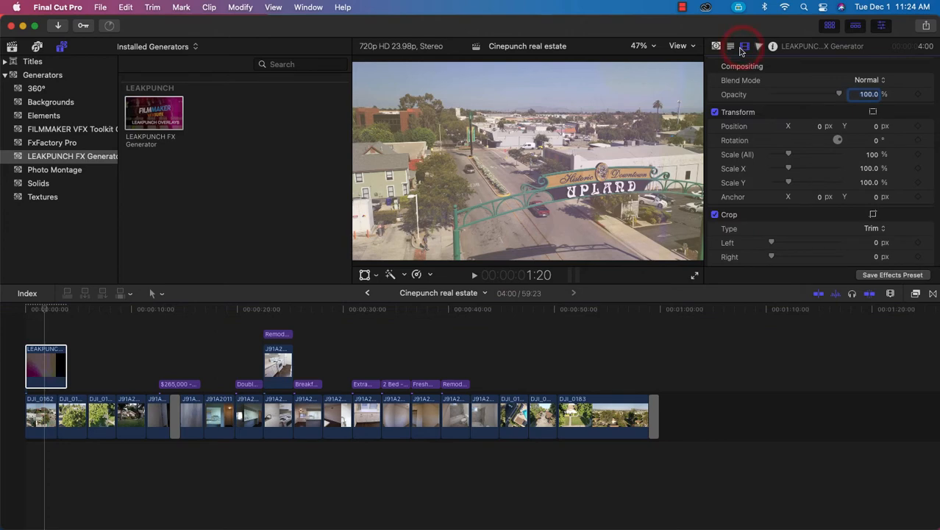
{"action": "left_click", "coordinate": [866, 81]}
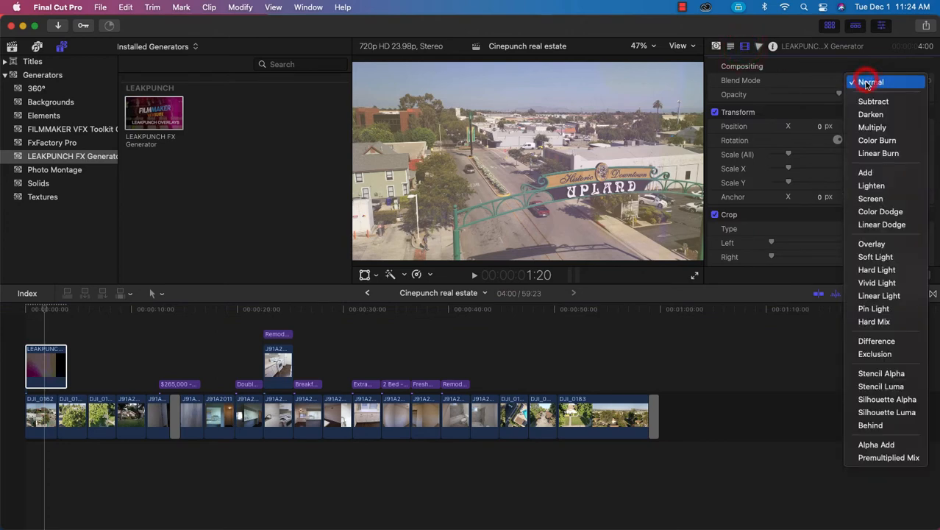
{"action": "left_click", "coordinate": [880, 199]}
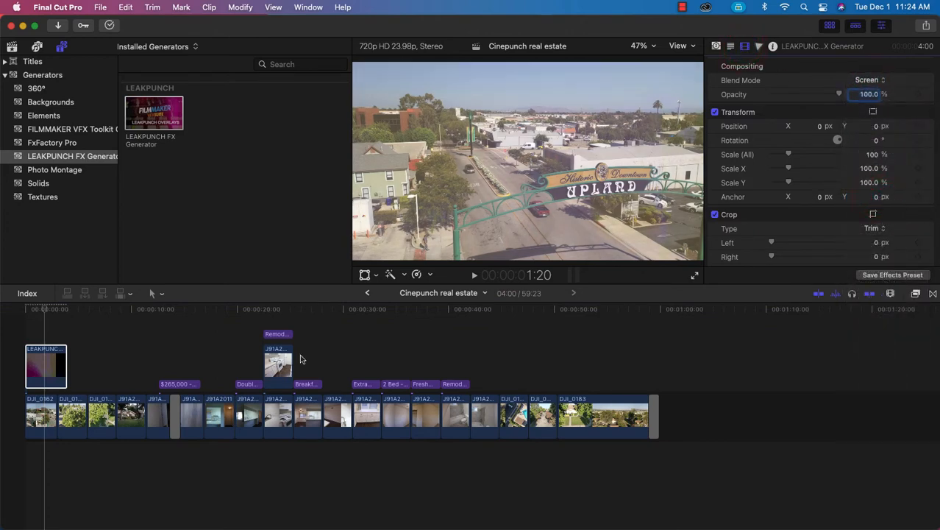
{"action": "left_click", "coordinate": [35, 362]}
{"action": "key", "text": "space"}
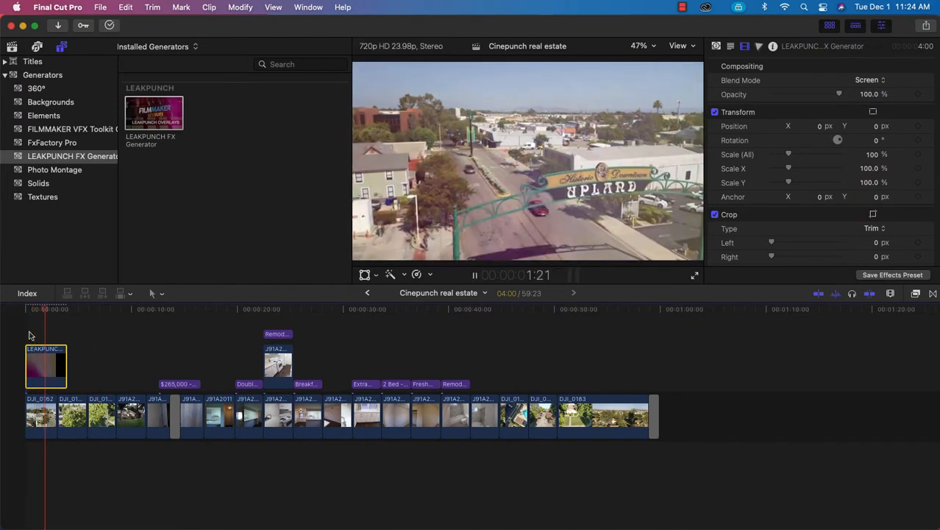
{"action": "key", "text": "space"}
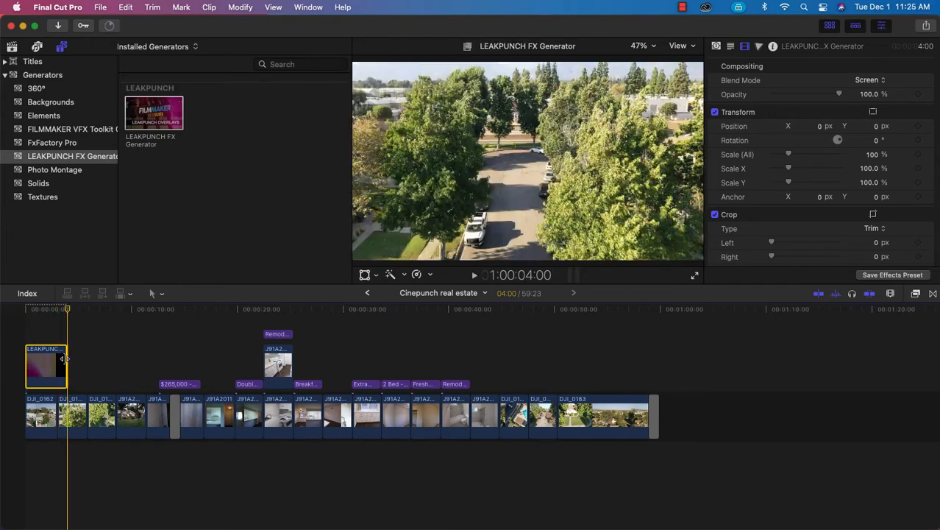
Extend the LEAKPUNCH FX Generator clip to a duration of 8:15 and play back the timeline from its start.
{"action": "left_click_drag", "start_coordinate": [64, 358], "coordinate": [114, 358]}
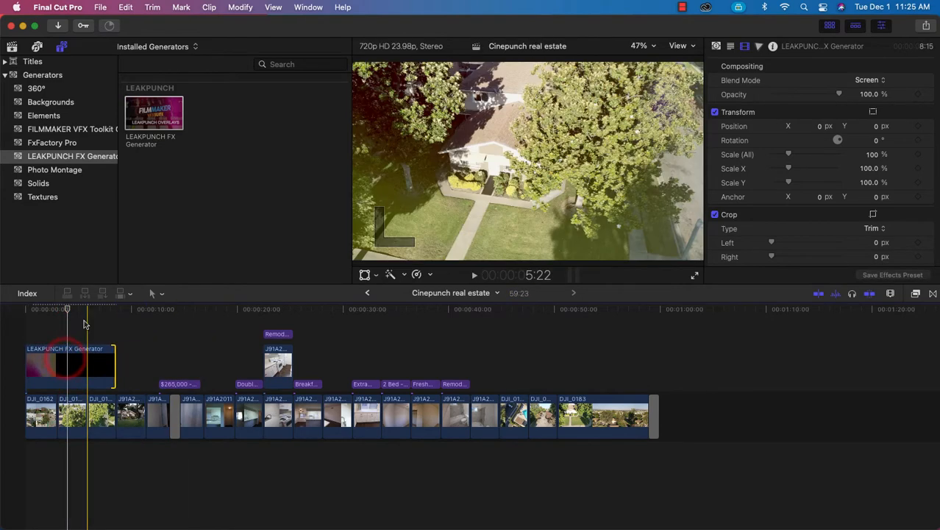
{"action": "key", "text": "Home"}
{"action": "key", "text": "space"}
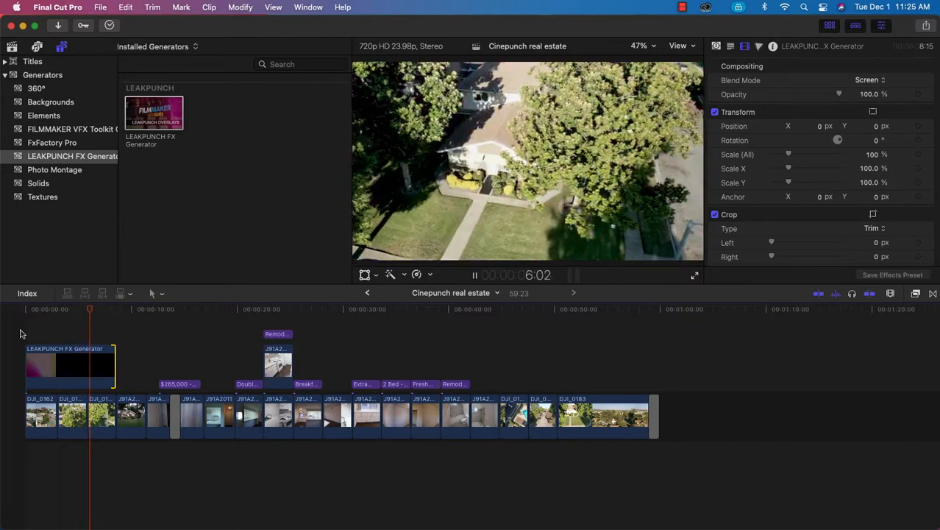
Delete the LEAKPUNCH FX Generator clip and place the playhead at 2:04 in the first clip.
{"action": "left_click_drag", "start_coordinate": [44, 326], "coordinate": [72, 373]}
{"action": "key", "text": "Delete"}
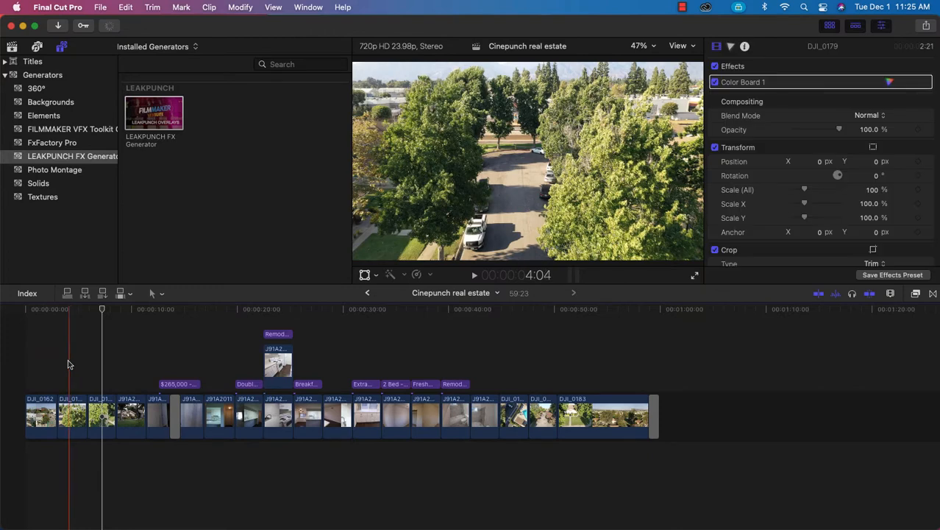
{"action": "left_click", "coordinate": [48, 356]}
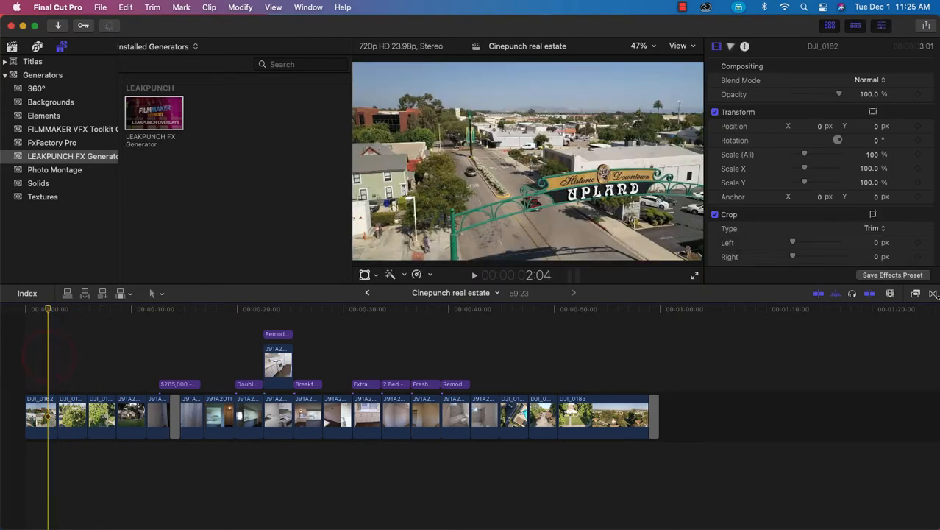
Open the Transitions browser and show the TRANSITIONPUNCH 5.0 category.
{"action": "left_click", "coordinate": [933, 295]}
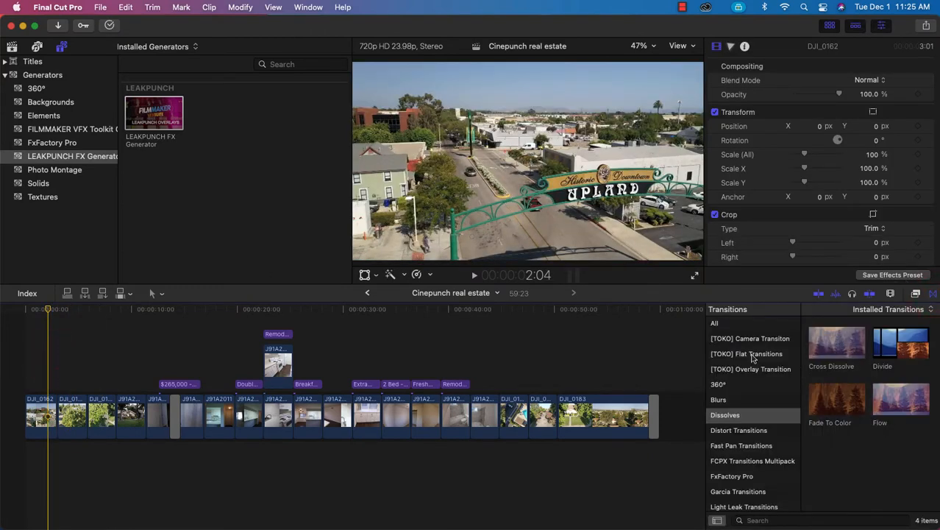
{"action": "scroll", "coordinate": [752, 358], "scroll_direction": "down", "scroll_amount": 3}
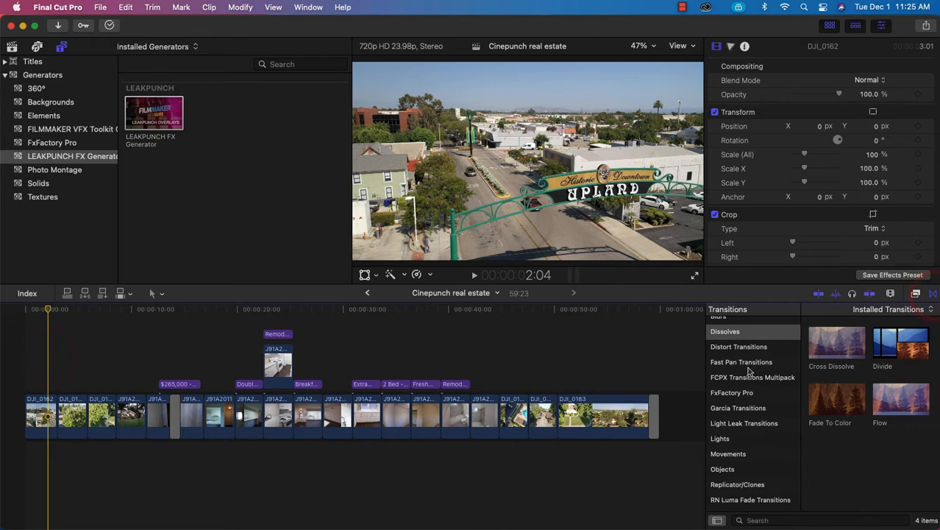
{"action": "scroll", "coordinate": [758, 412], "scroll_direction": "down", "scroll_amount": 3}
{"action": "left_click", "coordinate": [766, 471]}
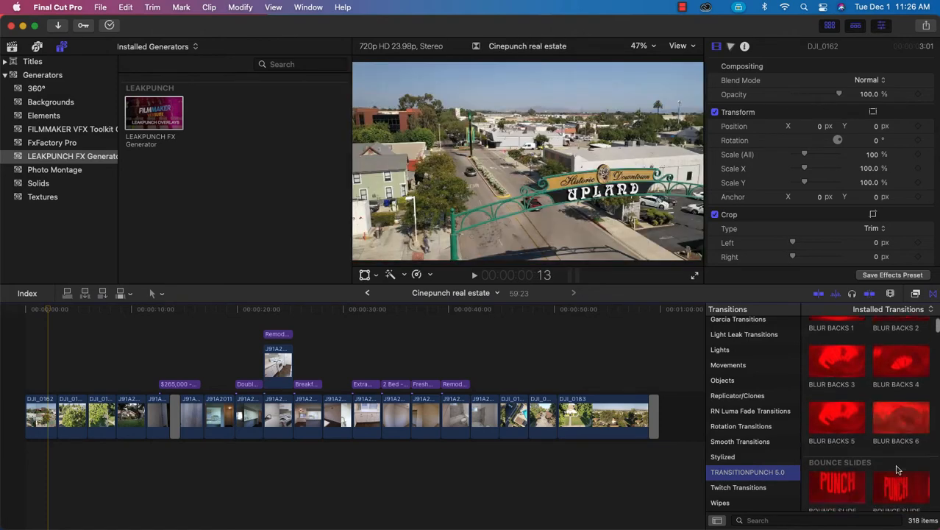
Apply the BOUNCE SLIDE - DOWN transition between the first two clips and play it back.
{"action": "scroll", "coordinate": [899, 471], "scroll_direction": "down", "scroll_amount": 5}
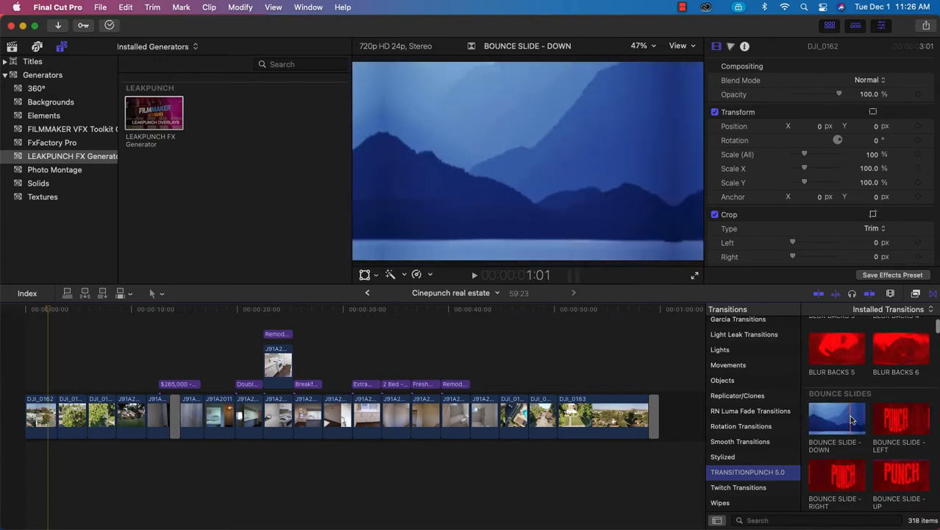
{"action": "left_click_drag", "start_coordinate": [850, 417], "coordinate": [45, 384]}
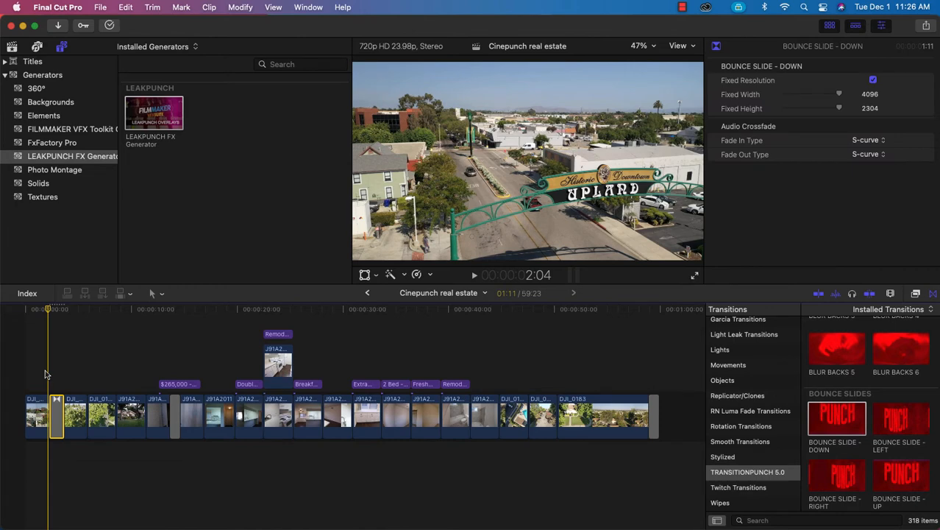
{"action": "key", "text": "space"}
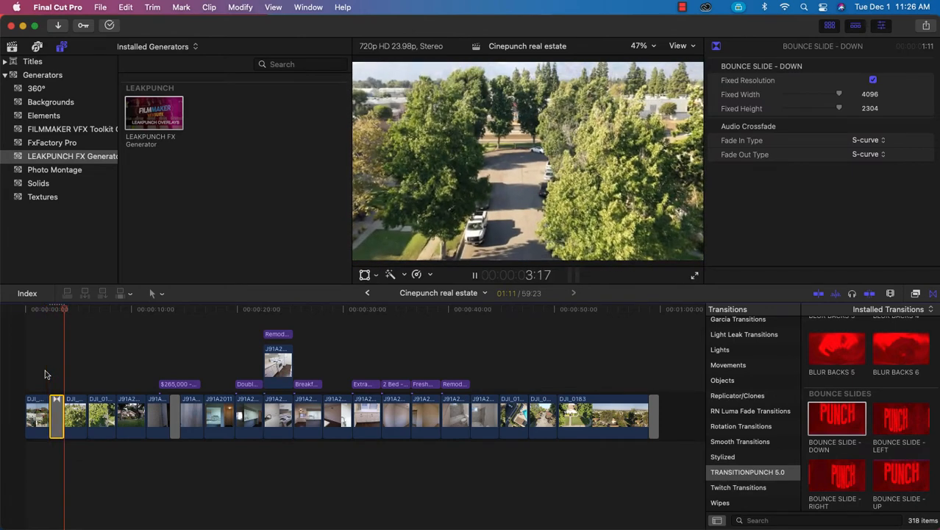
{"action": "key", "text": "space"}
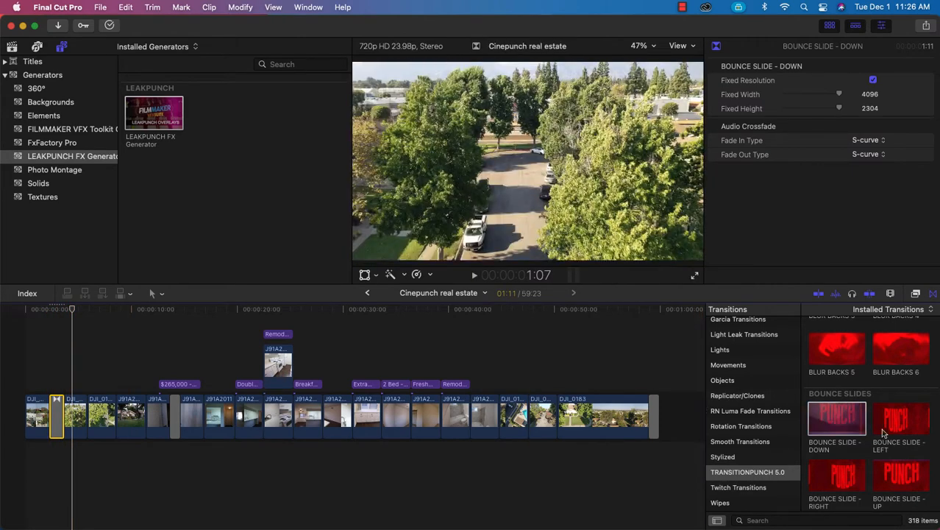
Replace the transition between the first two clips with EXPOSURE BLUR 1 from the Exposure Blurs group and play it back.
{"action": "scroll", "coordinate": [882, 434], "scroll_direction": "down", "scroll_amount": 5}
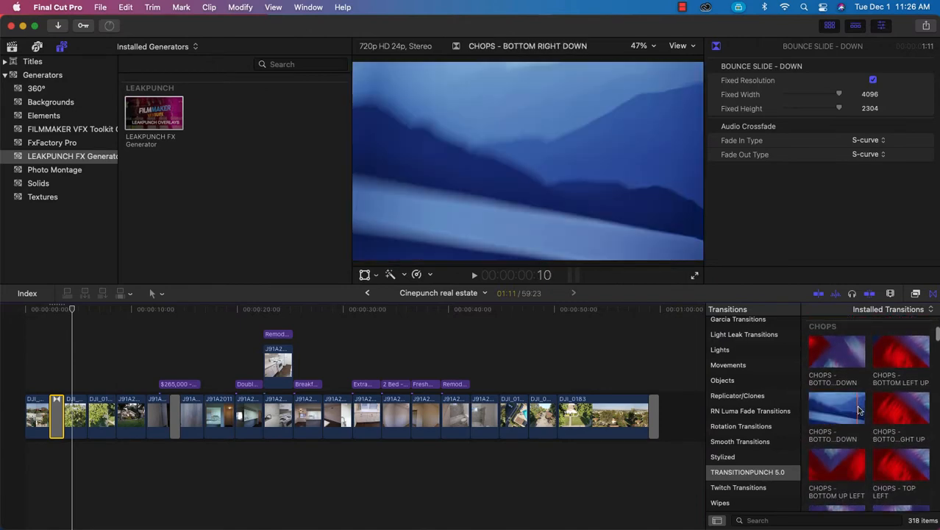
{"action": "scroll", "coordinate": [875, 410], "scroll_direction": "down", "scroll_amount": 4}
{"action": "scroll", "coordinate": [882, 410], "scroll_direction": "down", "scroll_amount": 2}
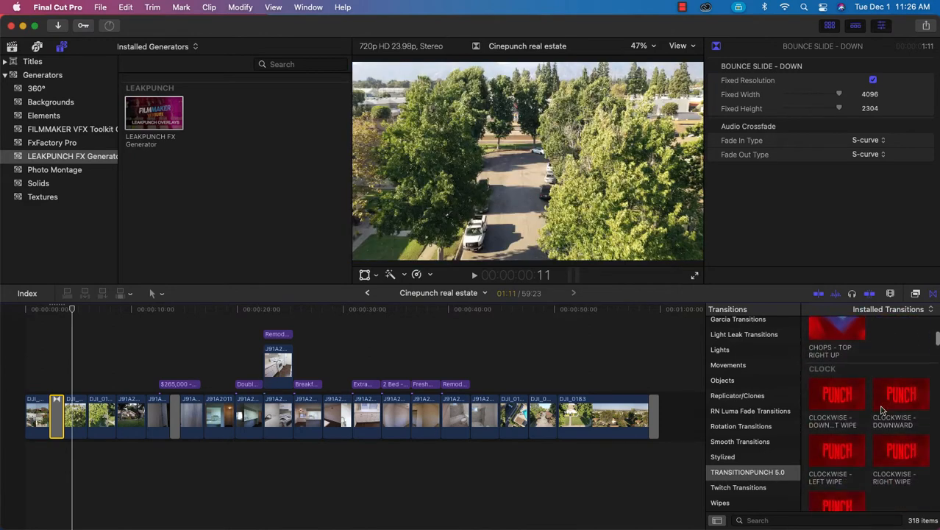
{"action": "scroll", "coordinate": [882, 410], "scroll_direction": "down", "scroll_amount": 3}
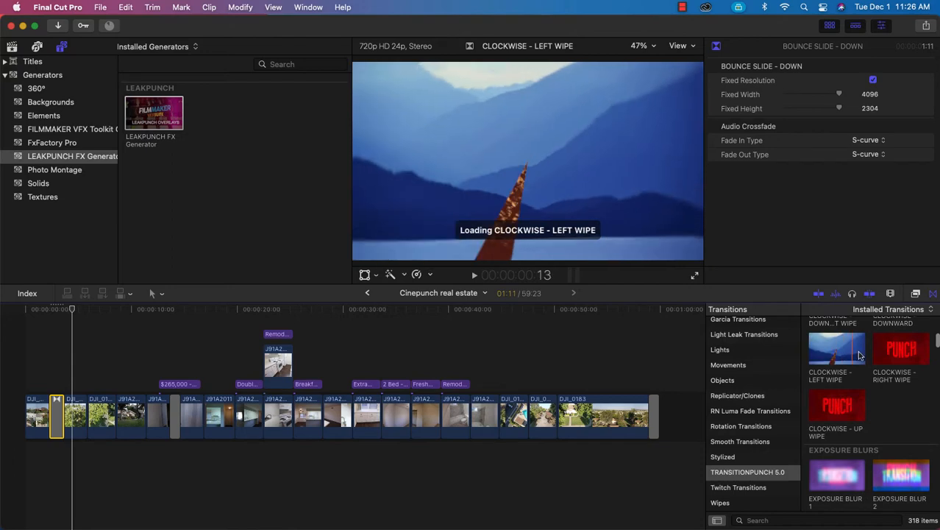
{"action": "scroll", "coordinate": [860, 364], "scroll_direction": "down", "scroll_amount": 3}
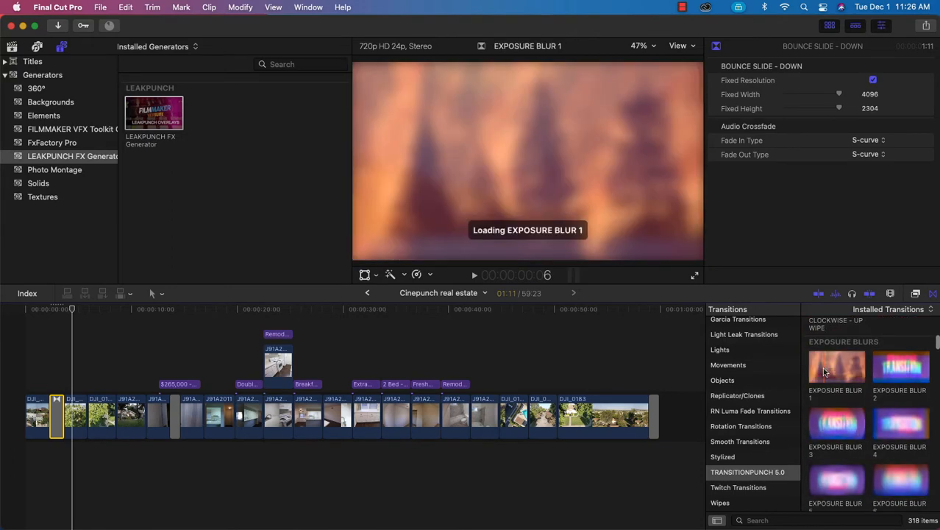
{"action": "left_click_drag", "start_coordinate": [855, 369], "coordinate": [57, 416]}
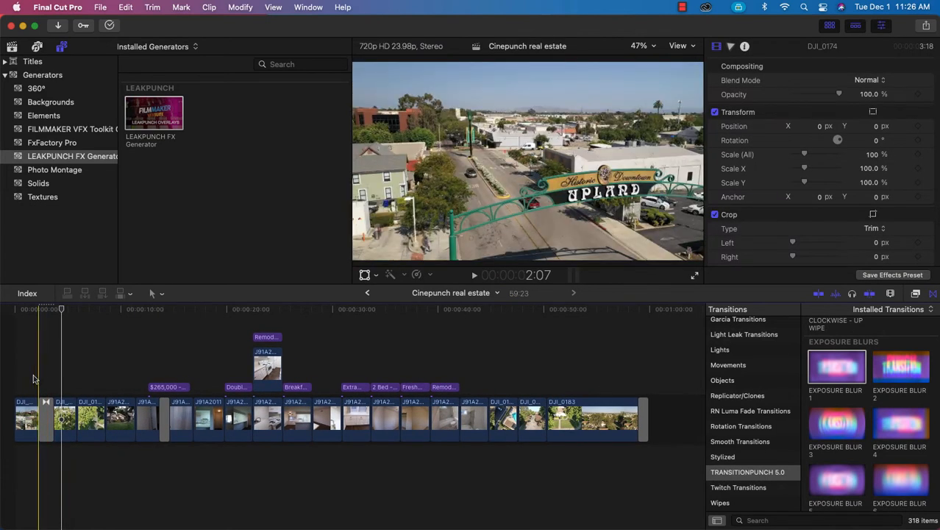
{"action": "key", "text": "space"}
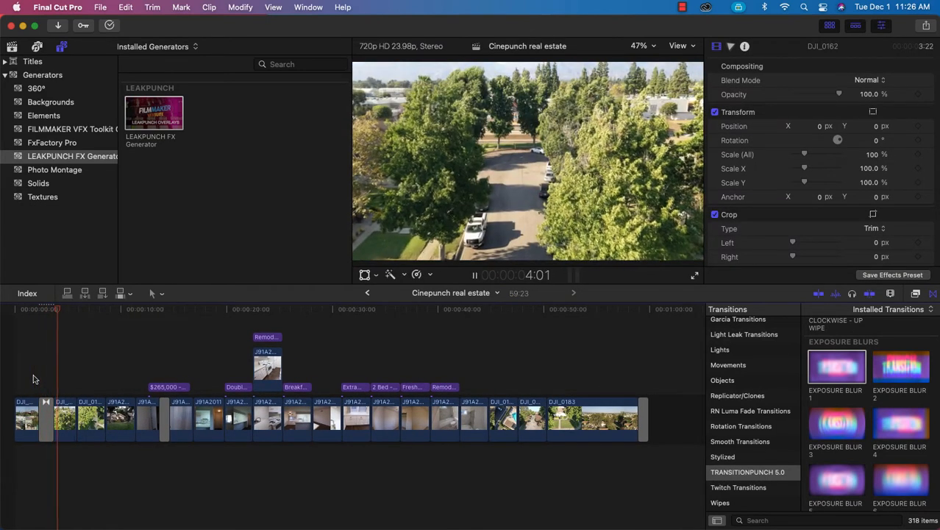
Replace the transition between the first two clips with FAST SWIPE - DOWN LEFT from the Fast Swipes group and play it back.
{"action": "key", "text": "space"}
{"action": "scroll", "coordinate": [807, 420], "scroll_direction": "down", "scroll_amount": 3}
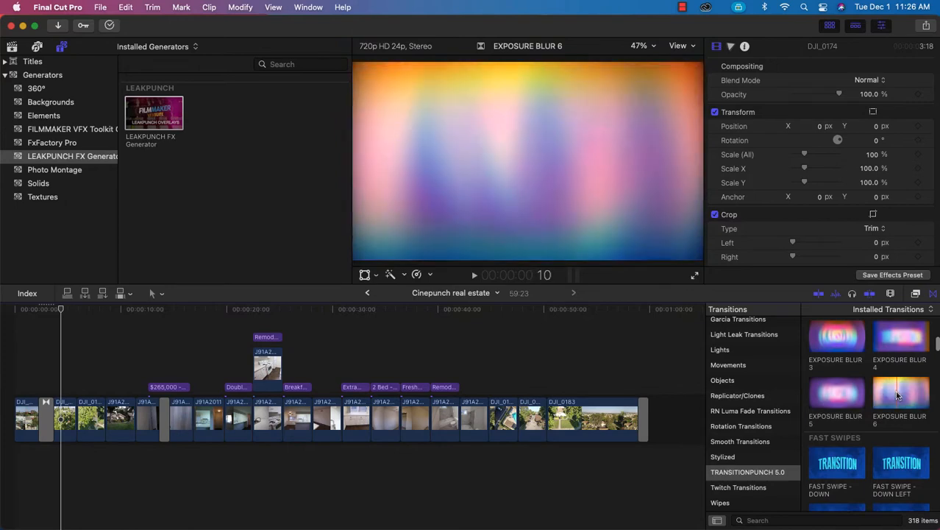
{"action": "scroll", "coordinate": [894, 396], "scroll_direction": "down", "scroll_amount": 2}
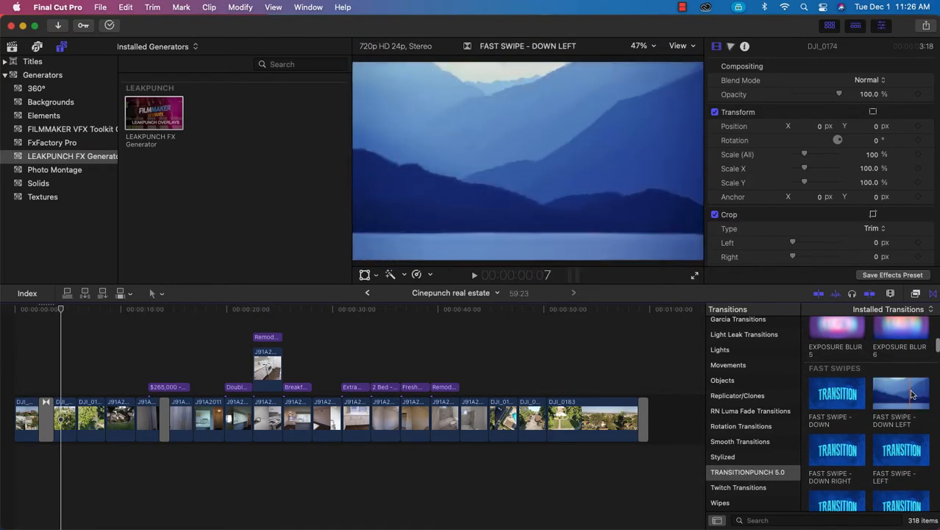
{"action": "left_click_drag", "start_coordinate": [890, 396], "coordinate": [42, 416]}
{"action": "left_click", "coordinate": [30, 378]}
{"action": "key", "text": "space"}
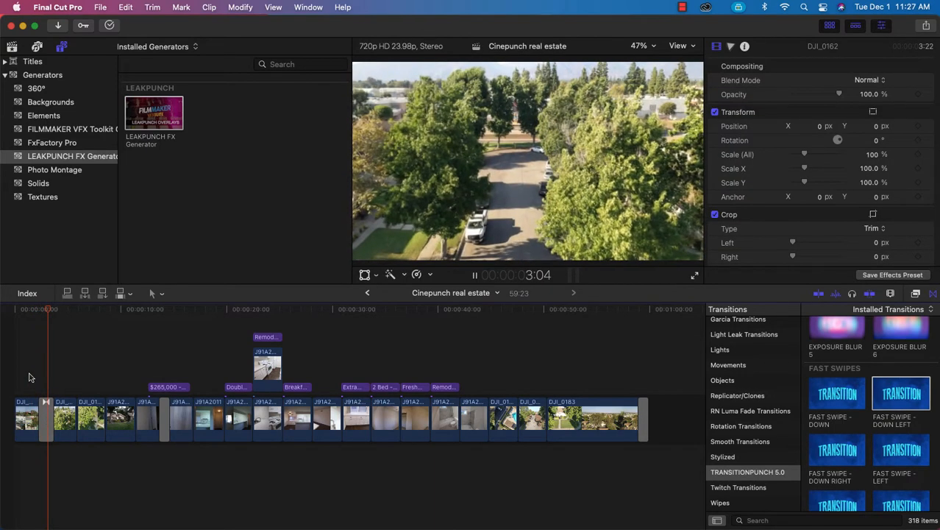
{"action": "left_click", "coordinate": [18, 368]}
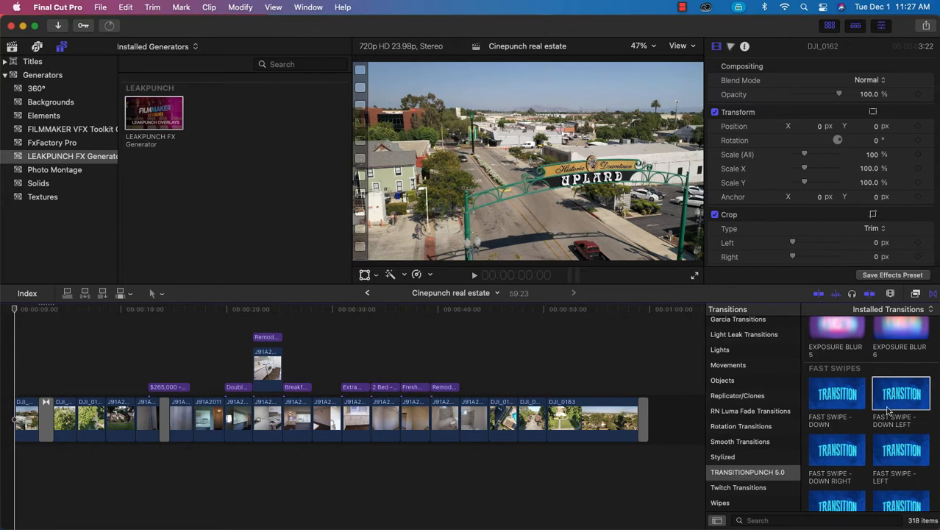
Replace the transition between the first two clips with FILM REEL - DOWN LONG from the Film Reels group and play it back.
{"action": "scroll", "coordinate": [885, 416], "scroll_direction": "down", "scroll_amount": 5}
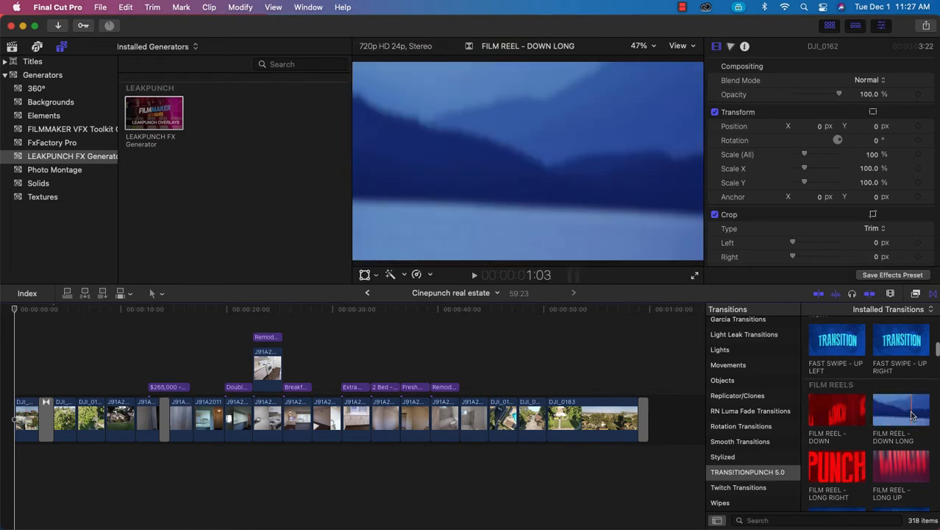
{"action": "left_click_drag", "start_coordinate": [913, 416], "coordinate": [46, 418]}
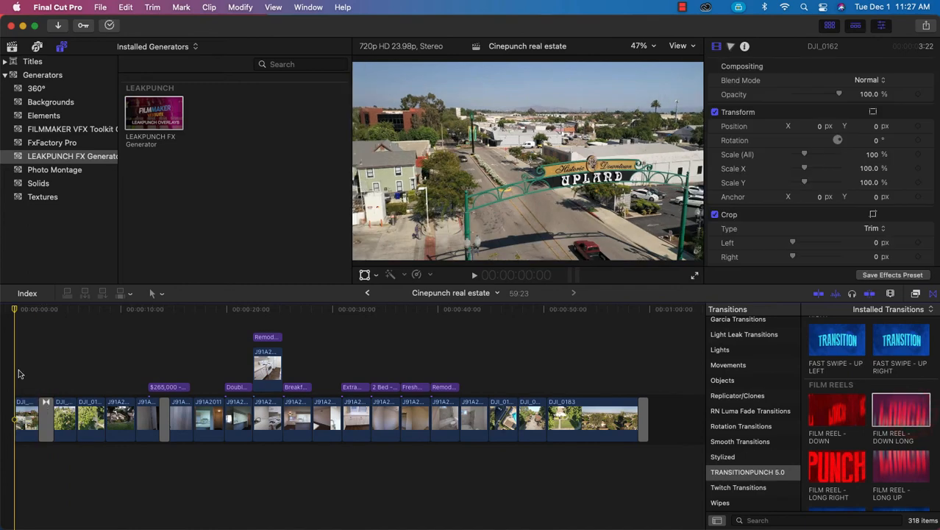
{"action": "key", "text": "space"}
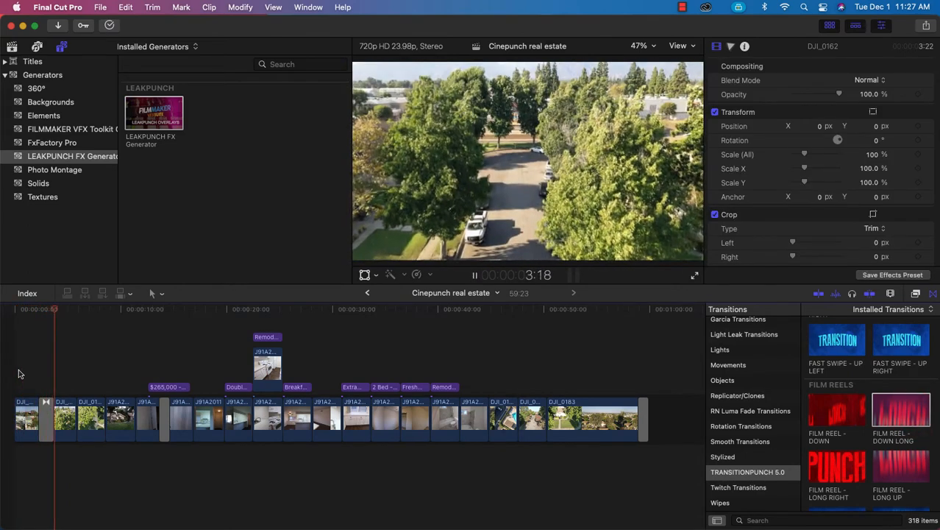
{"action": "key", "text": "space"}
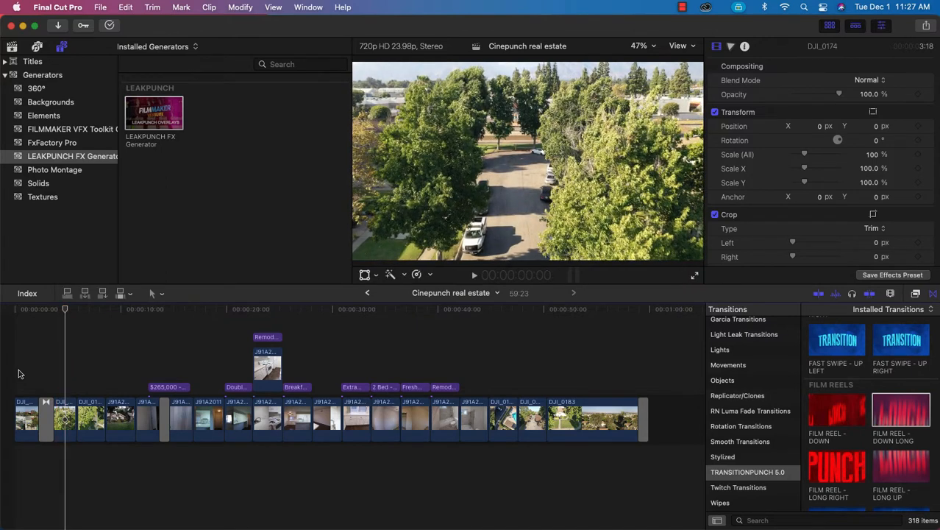
Replace the transition between the first two clips with LEAK Transition 4 from the LEAK Transitions group and play it back.
{"action": "scroll", "coordinate": [884, 425], "scroll_direction": "down", "scroll_amount": 4}
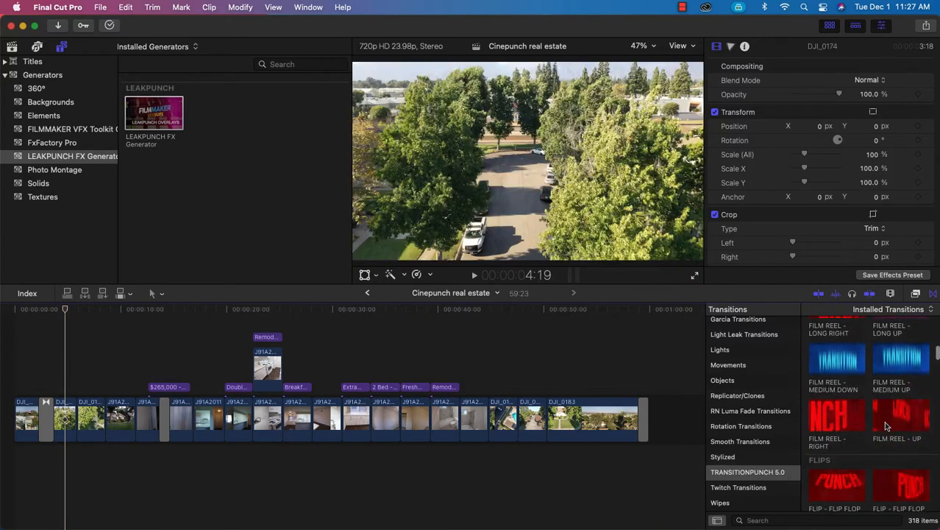
{"action": "scroll", "coordinate": [885, 426], "scroll_direction": "down", "scroll_amount": 8}
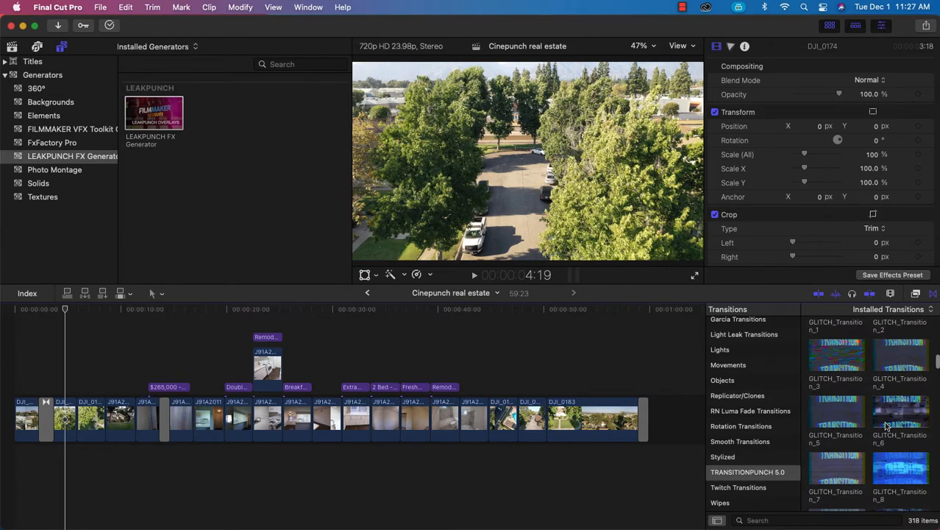
{"action": "scroll", "coordinate": [886, 425], "scroll_direction": "down", "scroll_amount": 5}
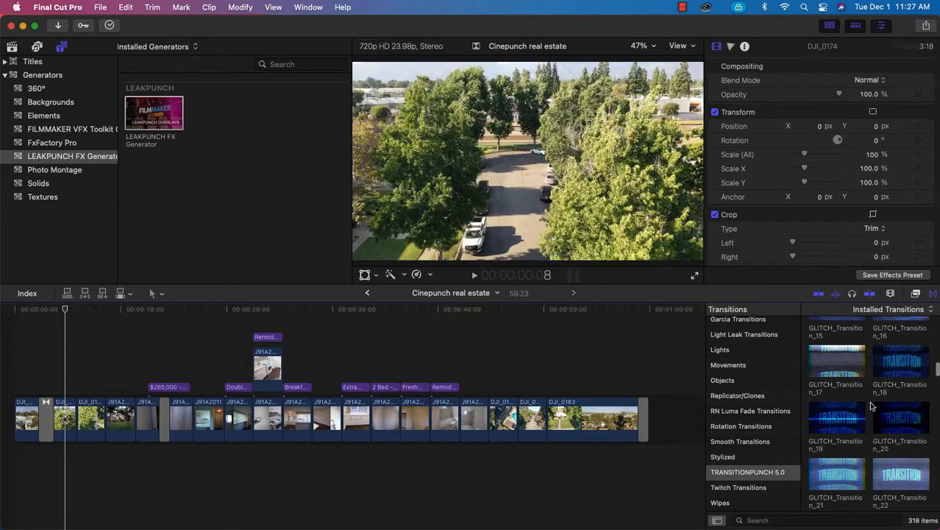
{"action": "scroll", "coordinate": [871, 405], "scroll_direction": "down", "scroll_amount": 2}
{"action": "scroll", "coordinate": [871, 406], "scroll_direction": "down", "scroll_amount": 8}
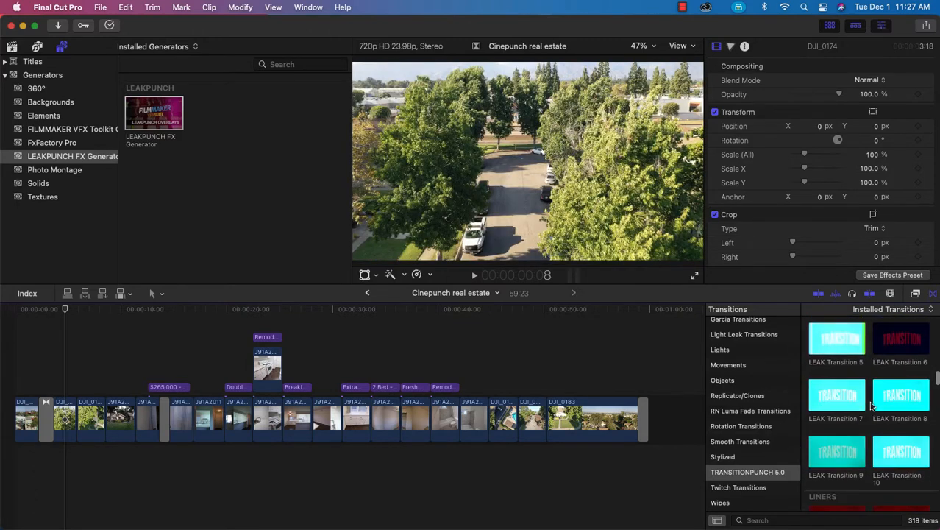
{"action": "scroll", "coordinate": [871, 406], "scroll_direction": "up", "scroll_amount": 3}
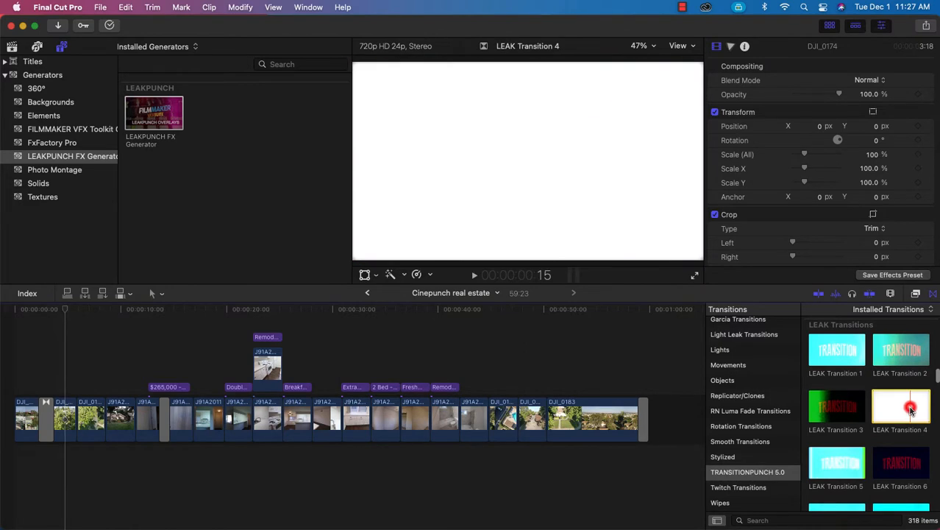
{"action": "left_click_drag", "start_coordinate": [910, 409], "coordinate": [35, 386]}
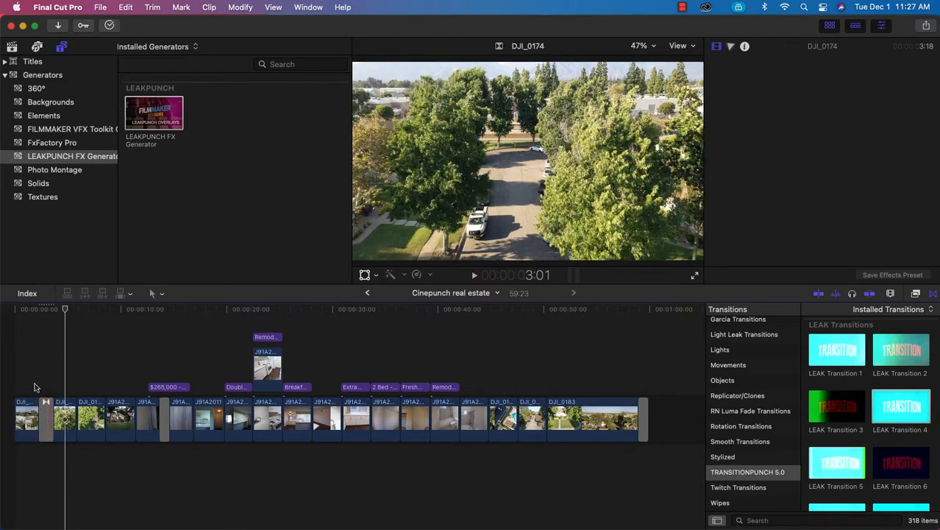
{"action": "key", "text": "space"}
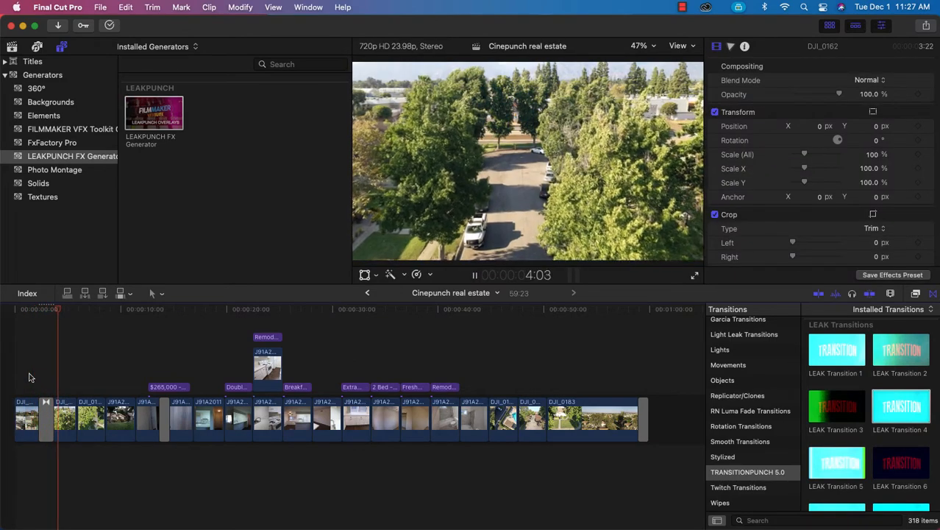
{"action": "key", "text": "space"}
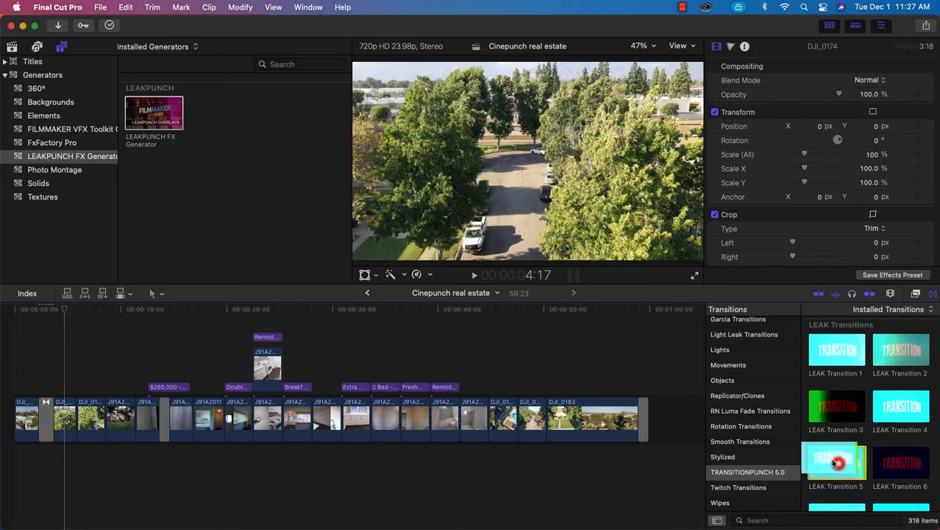
Replace the transition between the first two clips with LEAK Transition 5 and play it back.
{"action": "left_click_drag", "start_coordinate": [835, 460], "coordinate": [31, 377]}
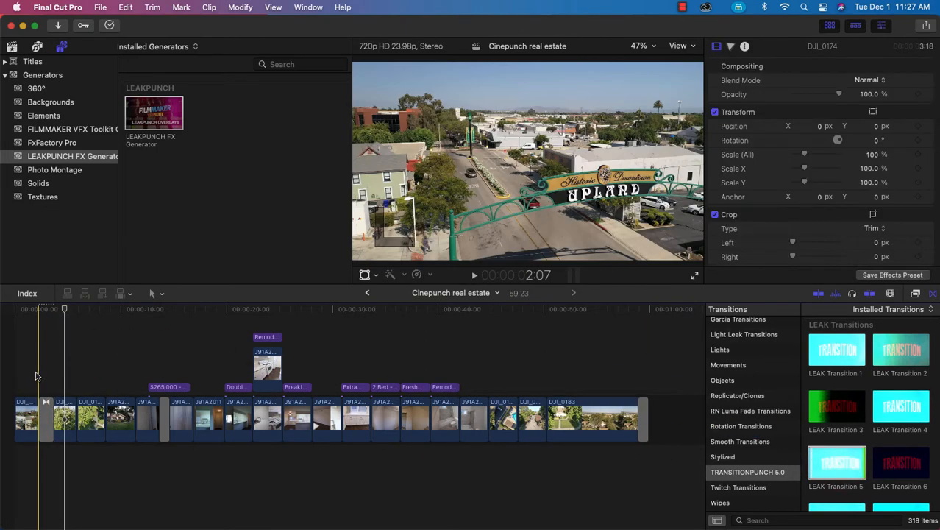
{"action": "key", "text": "space"}
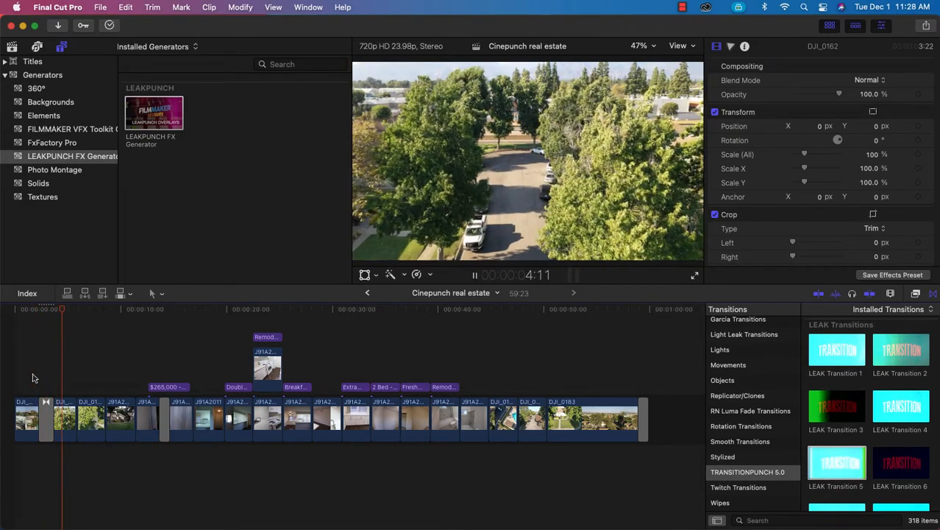
{"action": "key", "text": "space"}
Delete the transition between the first two clips.
{"action": "left_click", "coordinate": [46, 414]}
{"action": "key", "text": "Delete"}
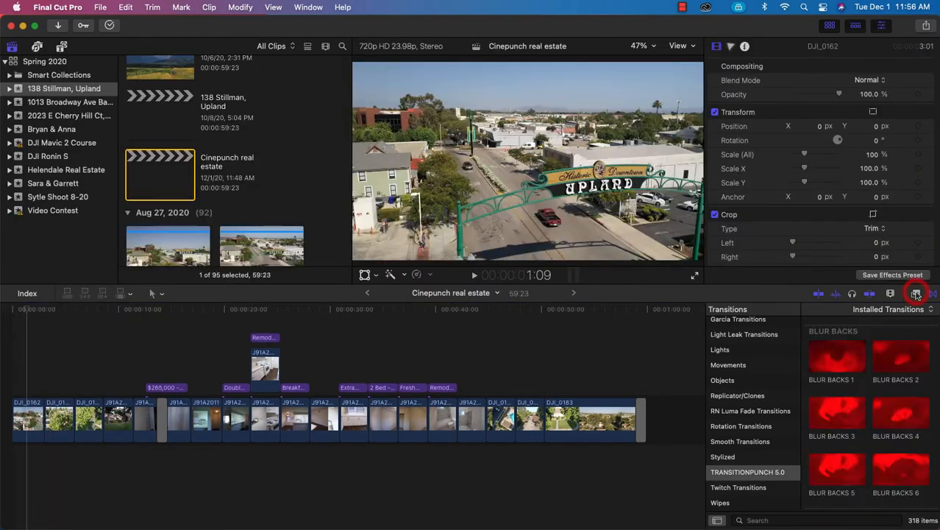
Open the Effects browser and look through the Black & White effects in the LUTMASTER category.
{"action": "left_click", "coordinate": [916, 293]}
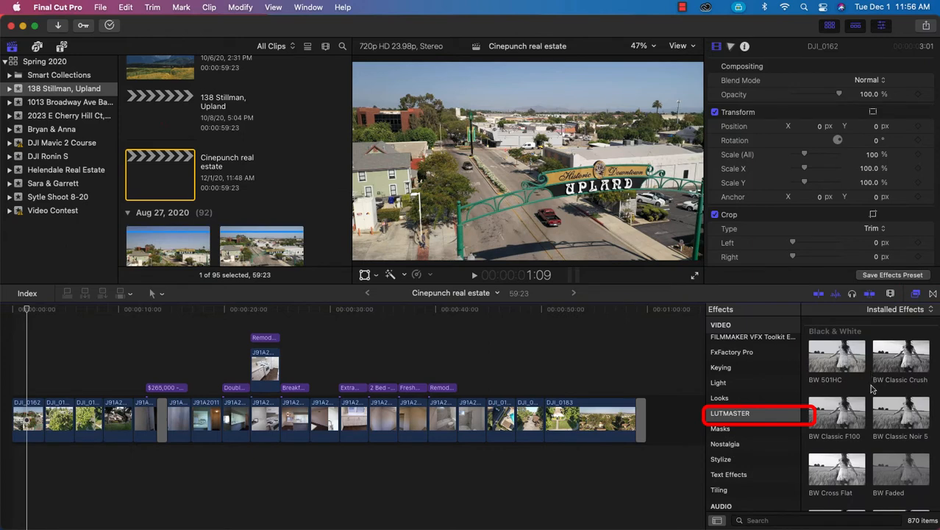
{"action": "scroll", "coordinate": [871, 388], "scroll_direction": "down", "scroll_amount": 5}
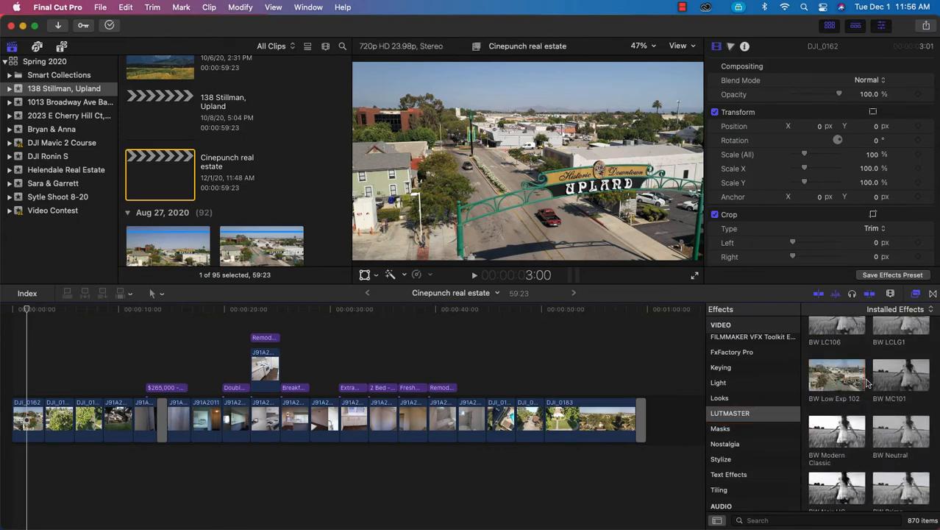
{"action": "scroll", "coordinate": [865, 383], "scroll_direction": "up", "scroll_amount": 2}
{"action": "scroll", "coordinate": [867, 382], "scroll_direction": "up", "scroll_amount": 3}
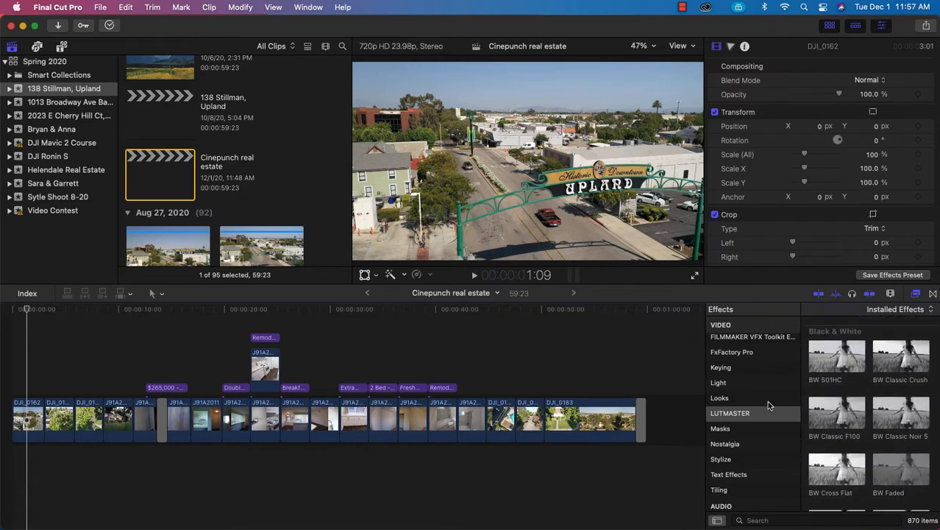
Apply the Custom LUT effect from the Color category to the first timeline clip, DJI_0162.
{"action": "scroll", "coordinate": [744, 446], "scroll_direction": "up", "scroll_amount": 8}
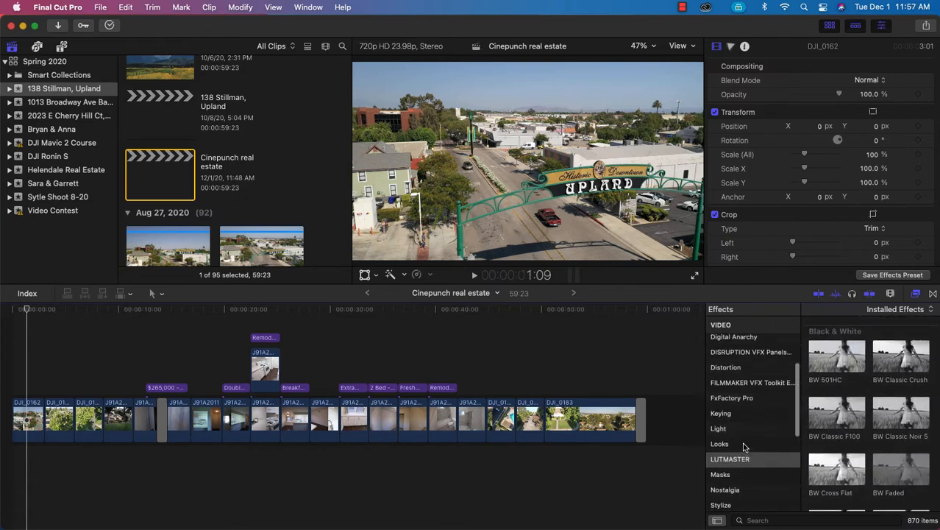
{"action": "left_click", "coordinate": [740, 375]}
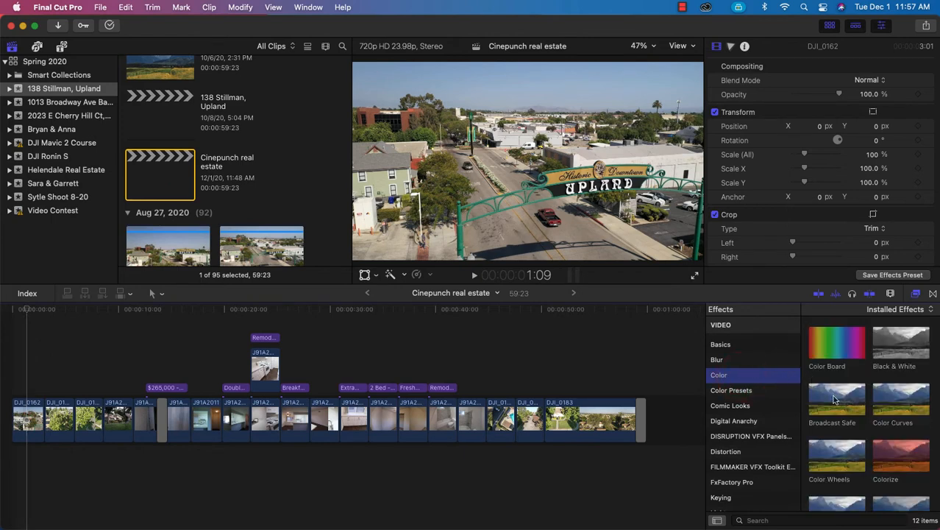
{"action": "scroll", "coordinate": [839, 427], "scroll_direction": "down", "scroll_amount": 2}
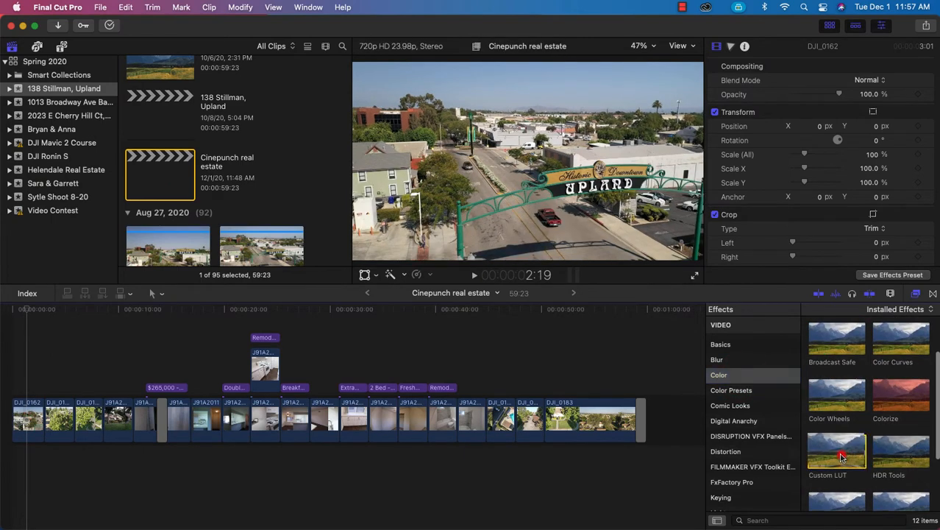
{"action": "left_click_drag", "start_coordinate": [841, 456], "coordinate": [33, 412]}
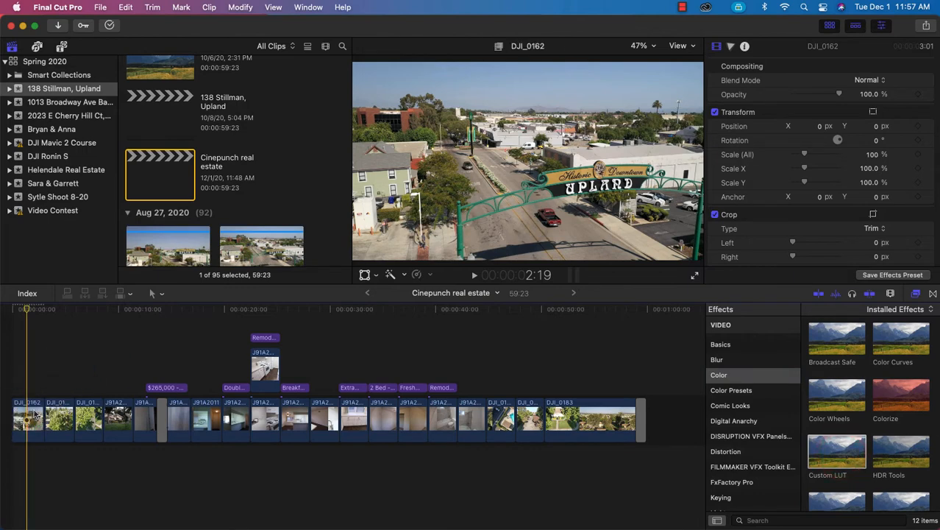
Try to load the LUTMASTER folder from LUTMASTER .CUBE FILES as the first clip's custom LUT, declining to replace the existing item.
{"action": "left_click", "coordinate": [33, 415]}
{"action": "left_click", "coordinate": [843, 97]}
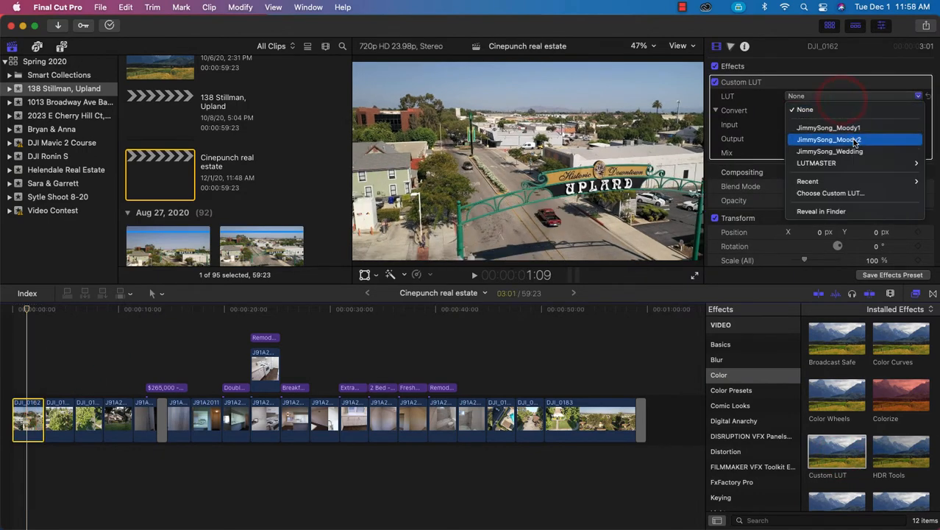
{"action": "mouse_move", "coordinate": [862, 165]}
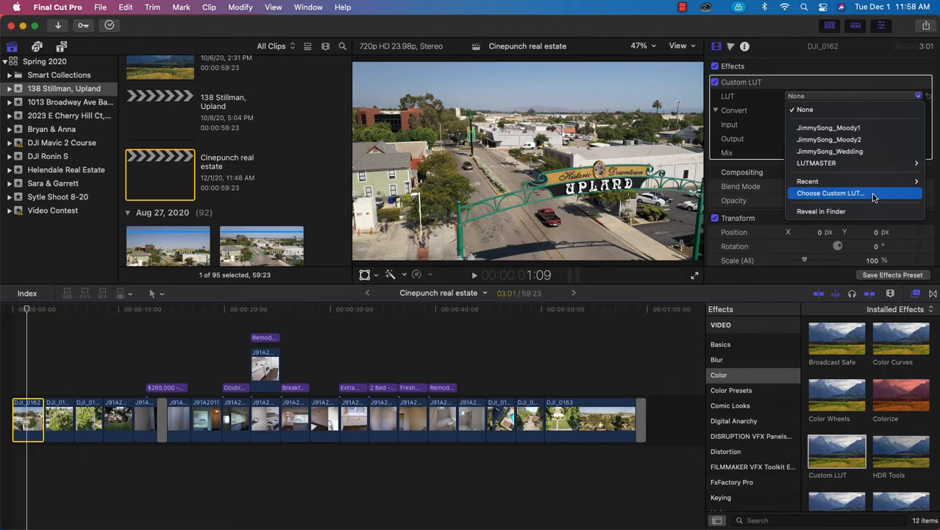
{"action": "left_click", "coordinate": [873, 194]}
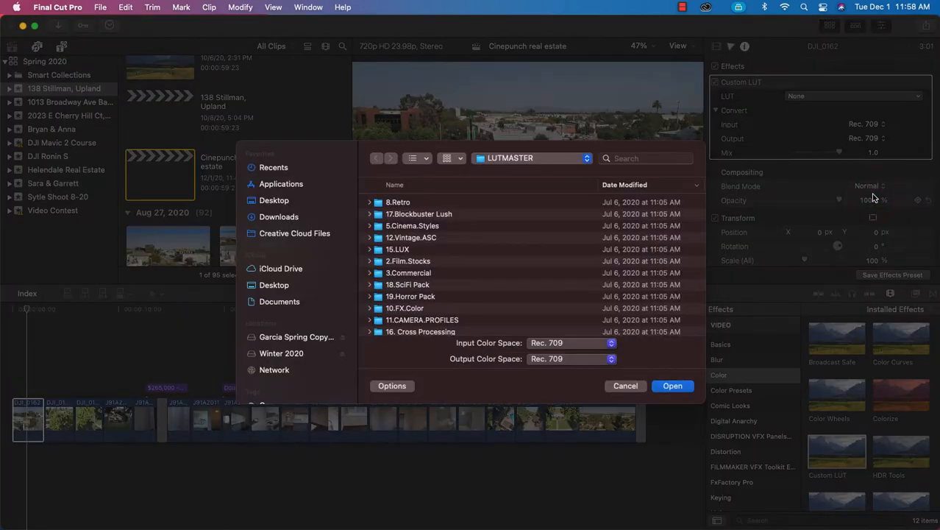
{"action": "left_click", "coordinate": [530, 159]}
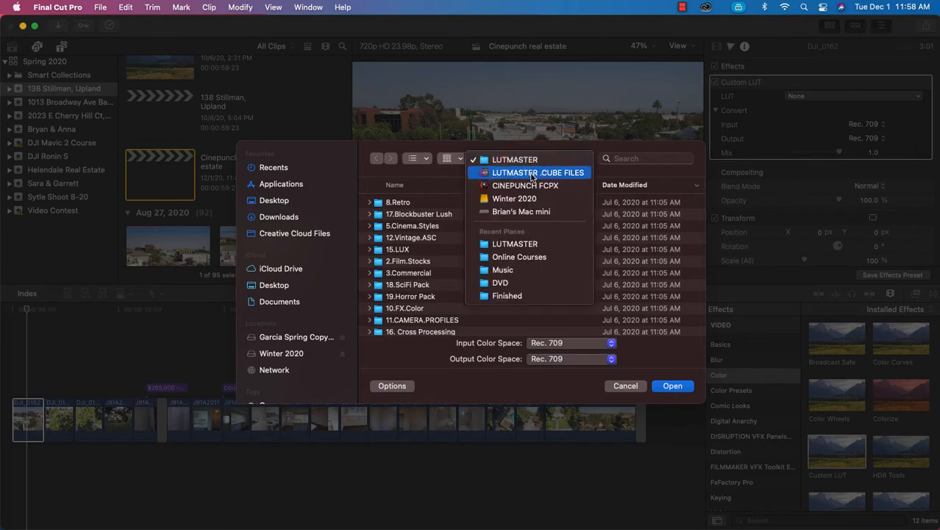
{"action": "left_click", "coordinate": [532, 174]}
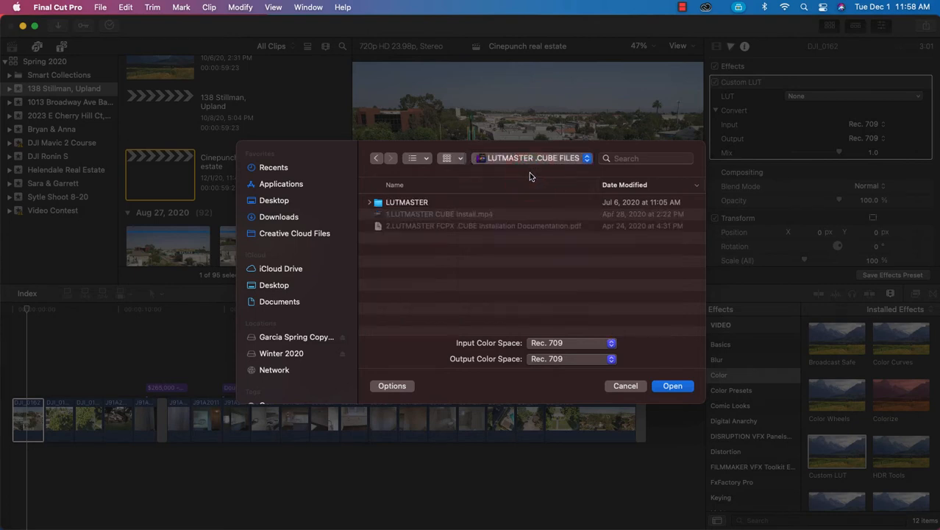
{"action": "left_click", "coordinate": [400, 205]}
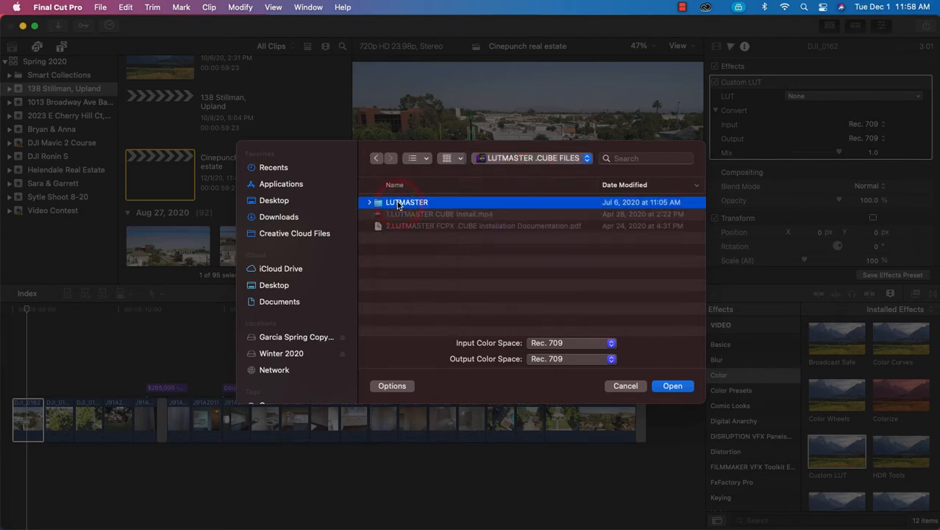
{"action": "left_click", "coordinate": [672, 386]}
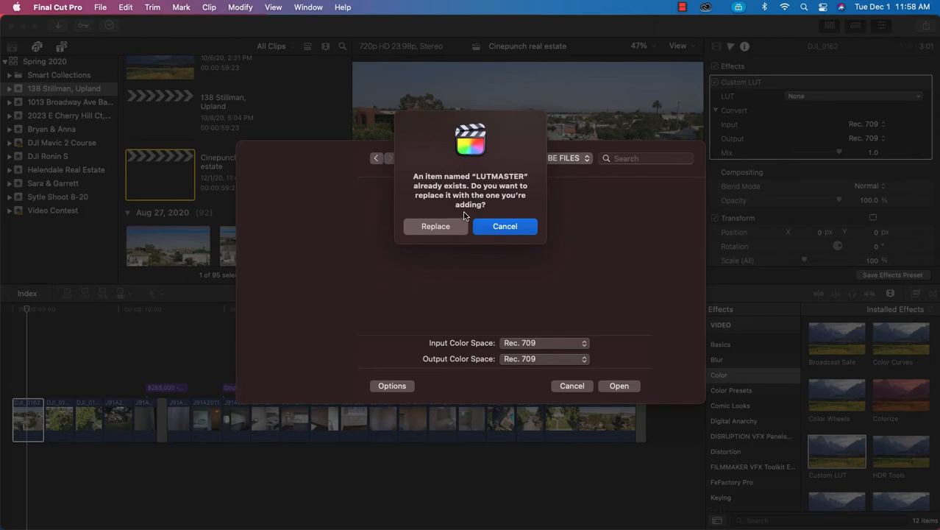
{"action": "left_click", "coordinate": [506, 226]}
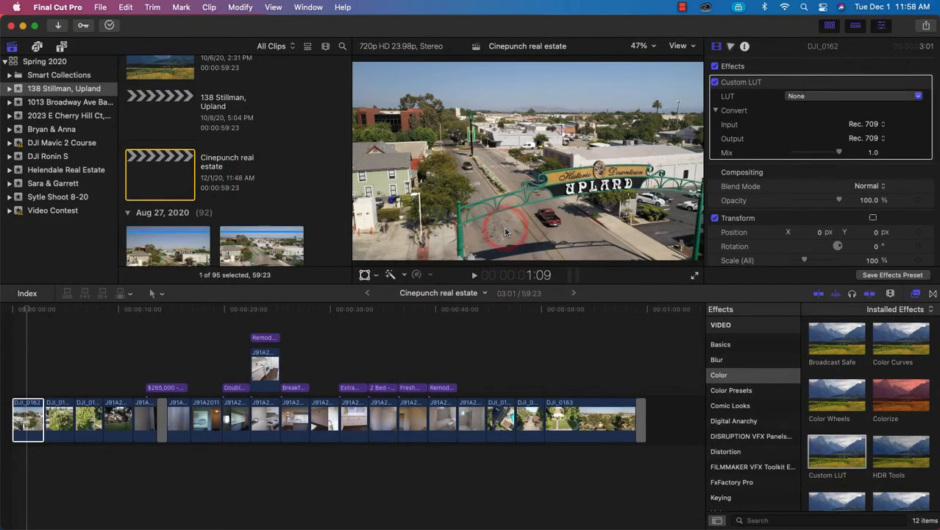
Try the Eastmancolor Negative 7291 LUT from LUTMASTER's film stocks on the first clip and delete its Custom LUT effect.
{"action": "left_click", "coordinate": [898, 99]}
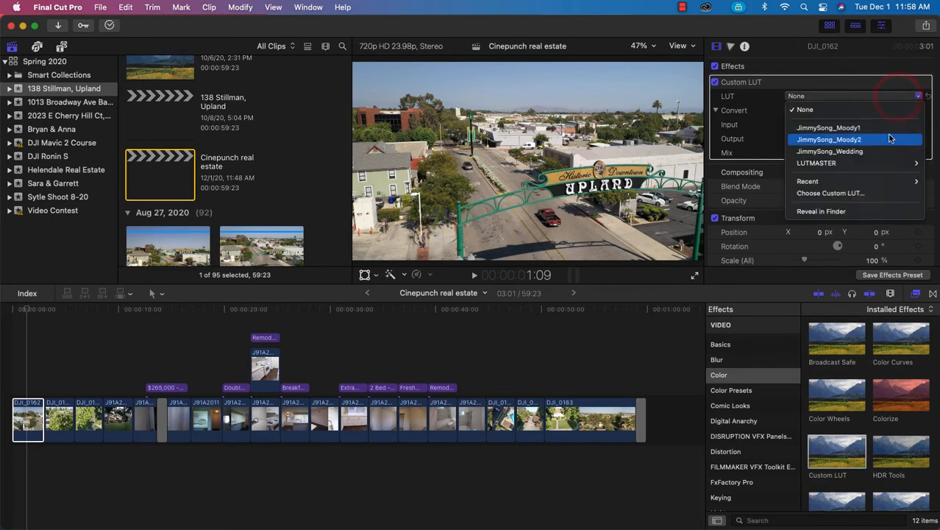
{"action": "mouse_move", "coordinate": [875, 169]}
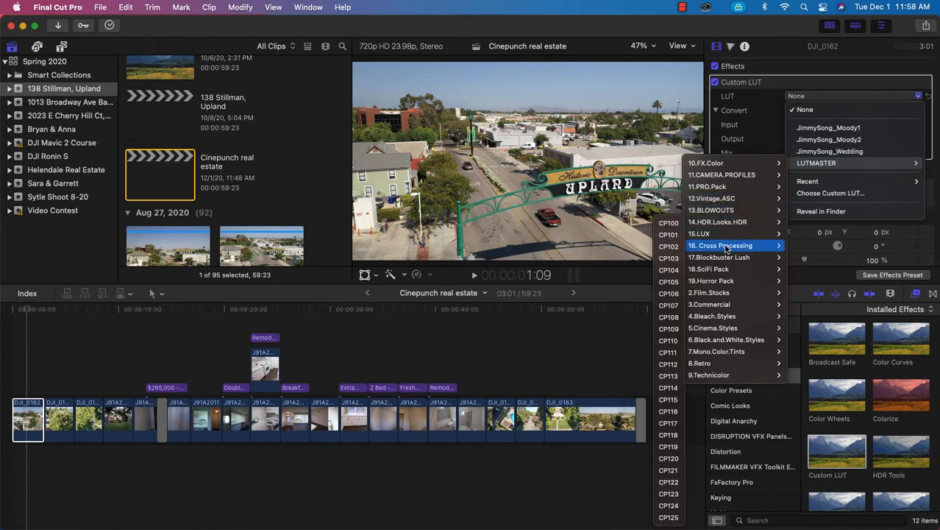
{"action": "mouse_move", "coordinate": [727, 303]}
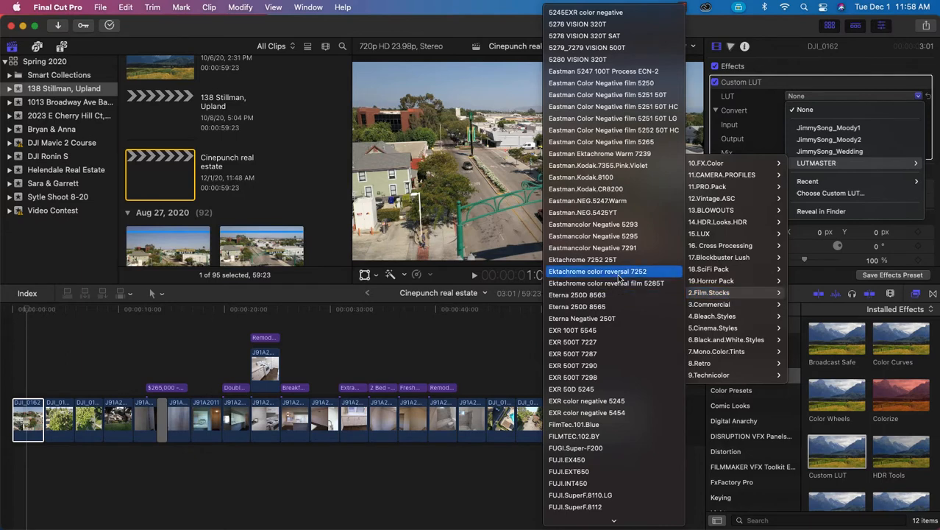
{"action": "left_click", "coordinate": [580, 249]}
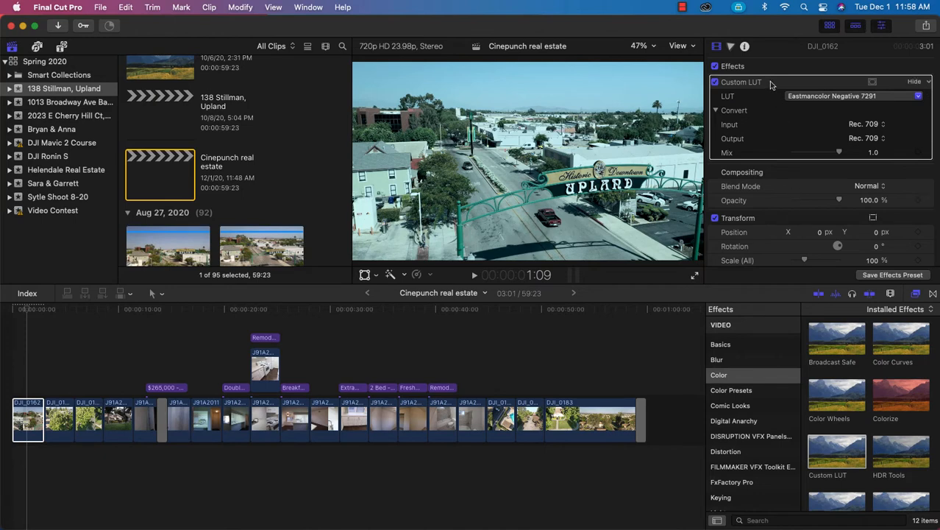
{"action": "key", "text": "Delete"}
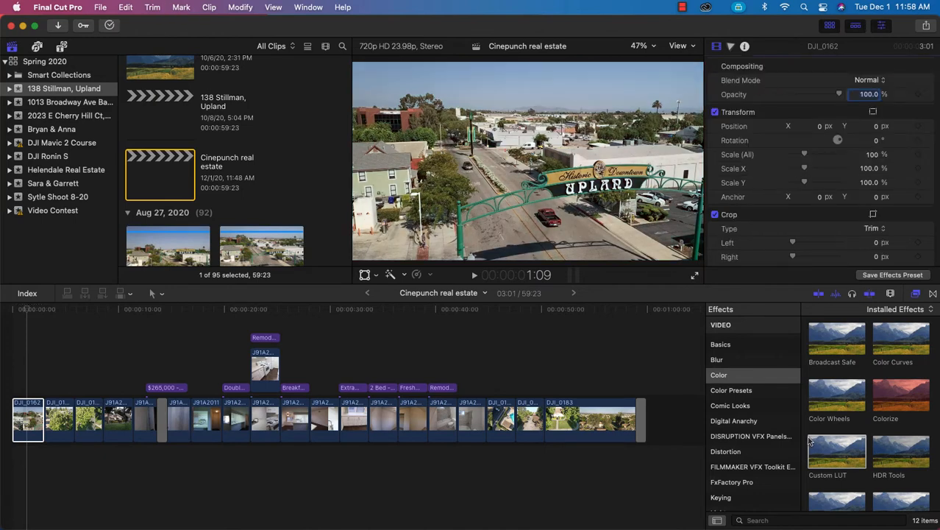
Apply the Bleach Gray Emotion effect from the LUTMASTER category to the first timeline clip and play the clip back.
{"action": "scroll", "coordinate": [765, 436], "scroll_direction": "down", "scroll_amount": 5}
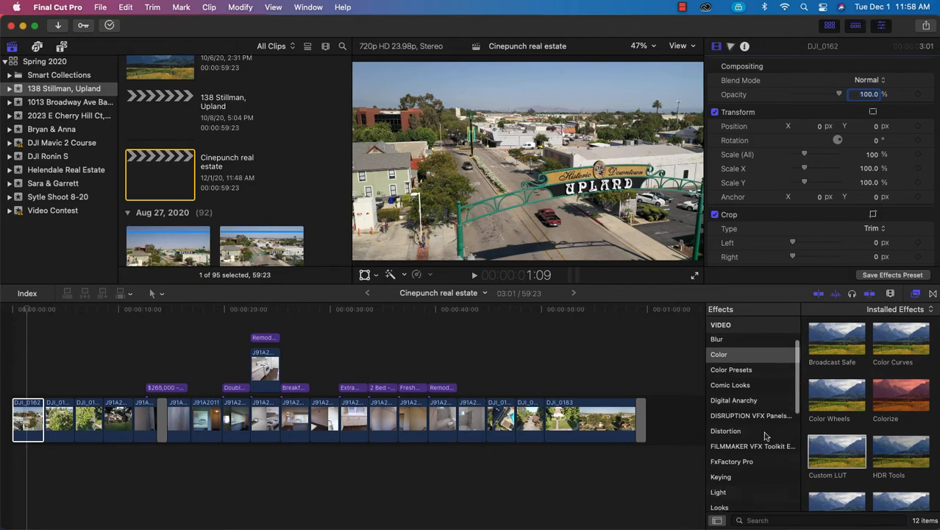
{"action": "left_click", "coordinate": [760, 468]}
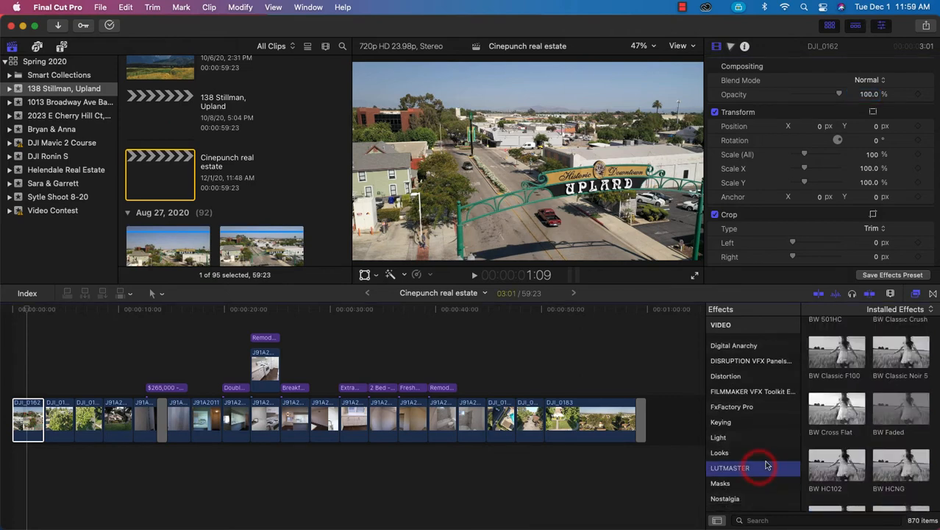
{"action": "scroll", "coordinate": [854, 386], "scroll_direction": "down", "scroll_amount": 8}
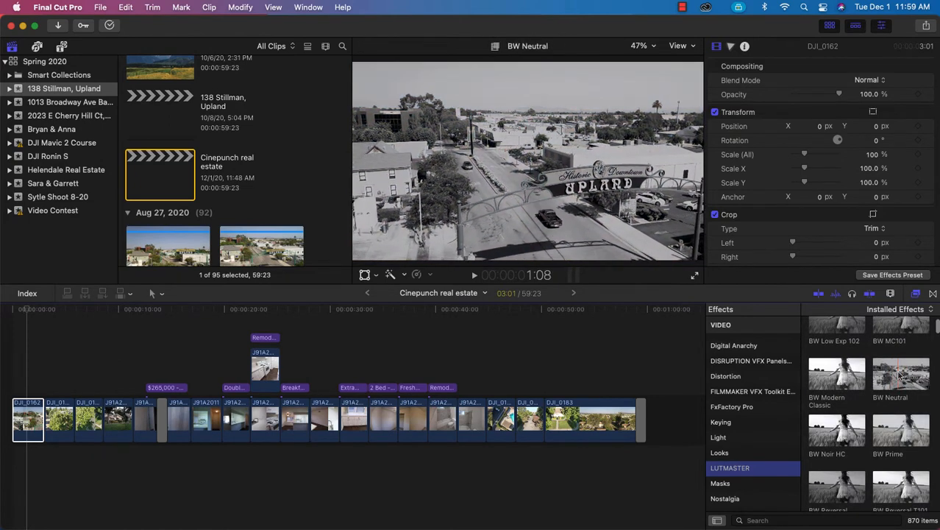
{"action": "scroll", "coordinate": [897, 386], "scroll_direction": "down", "scroll_amount": 3}
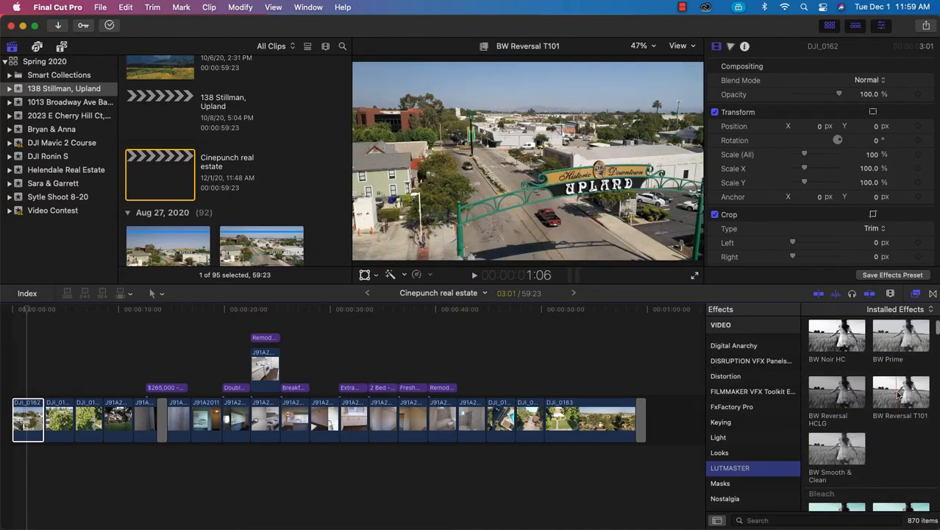
{"action": "scroll", "coordinate": [899, 394], "scroll_direction": "down", "scroll_amount": 5}
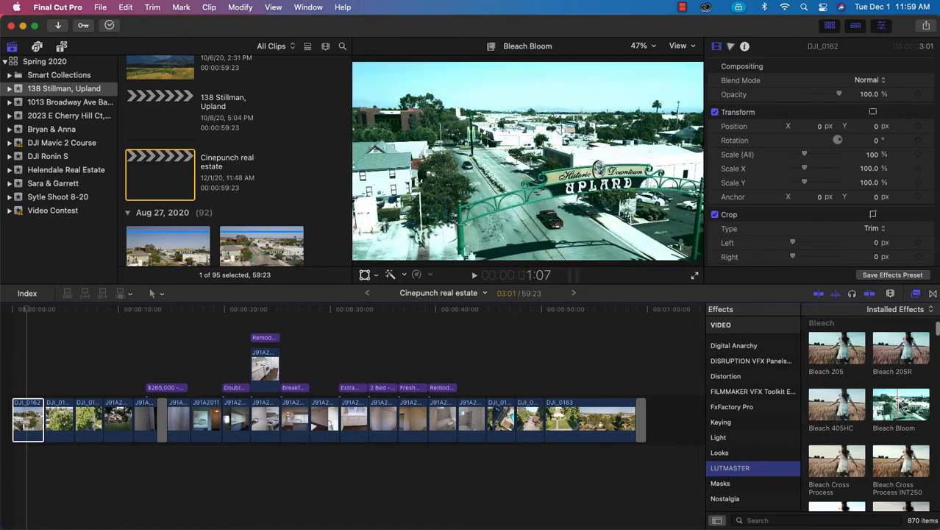
{"action": "scroll", "coordinate": [868, 397], "scroll_direction": "down", "scroll_amount": 4}
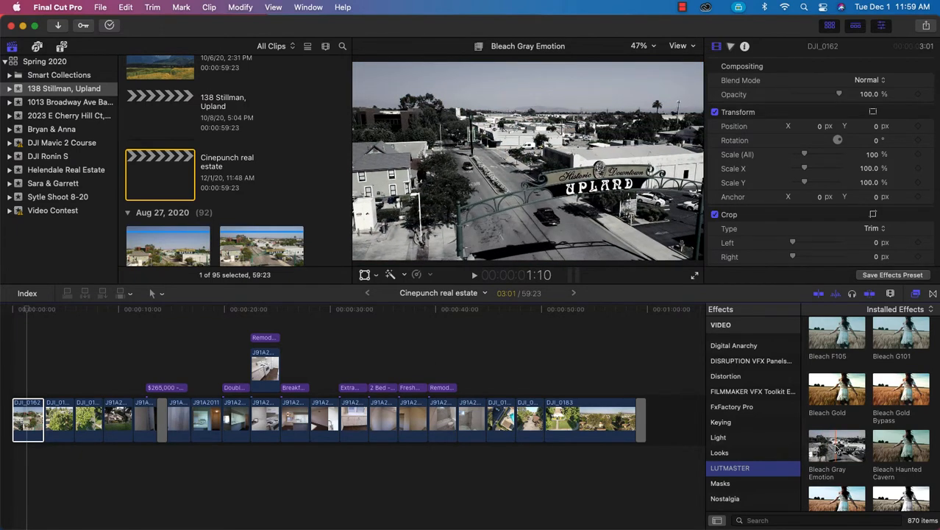
{"action": "double_click", "coordinate": [836, 448]}
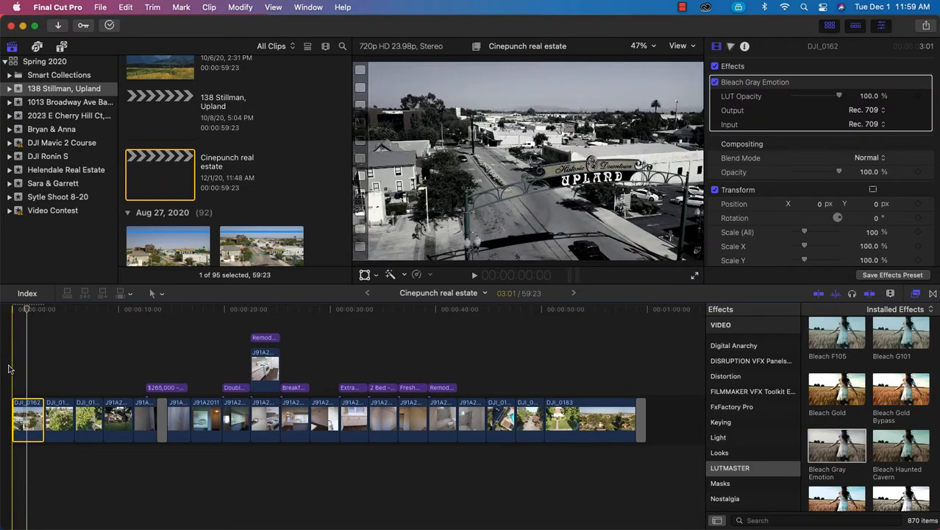
{"action": "key", "text": "space"}
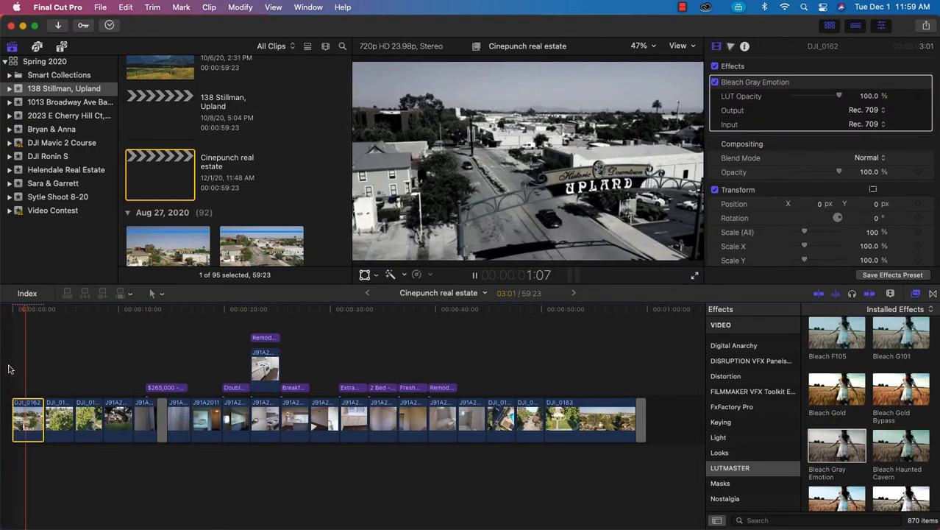
{"action": "key", "text": "space"}
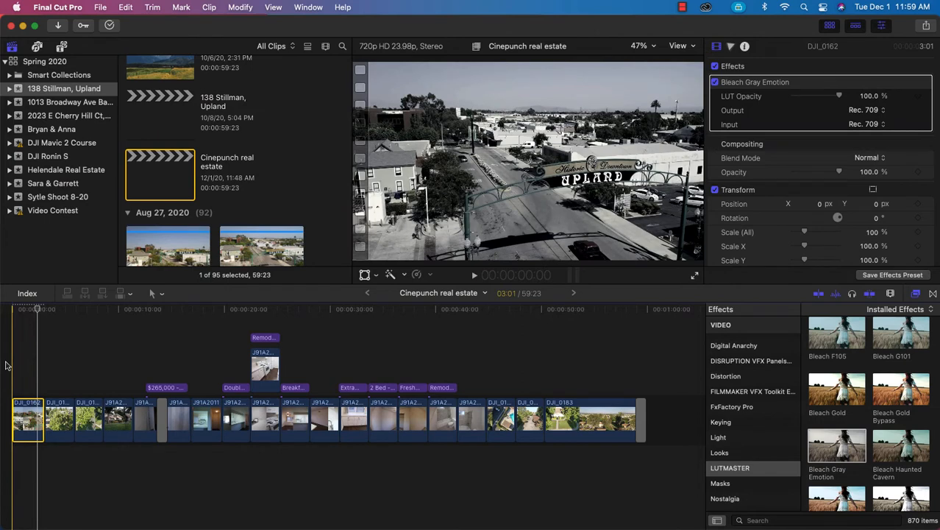
Turn off the Bleach Gray Emotion effect on the first clip to compare the look, and delete the effect.
{"action": "scroll", "coordinate": [888, 396], "scroll_direction": "down", "scroll_amount": 10}
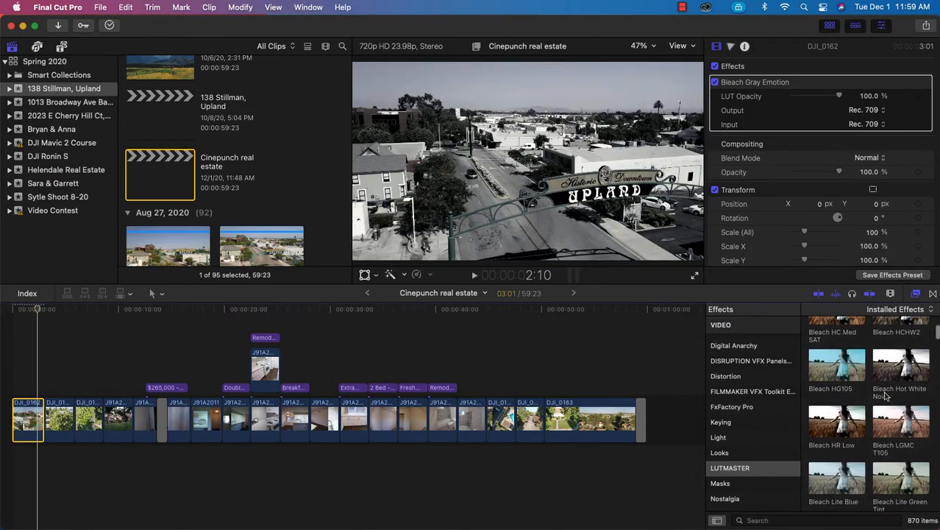
{"action": "scroll", "coordinate": [888, 396], "scroll_direction": "down", "scroll_amount": 2}
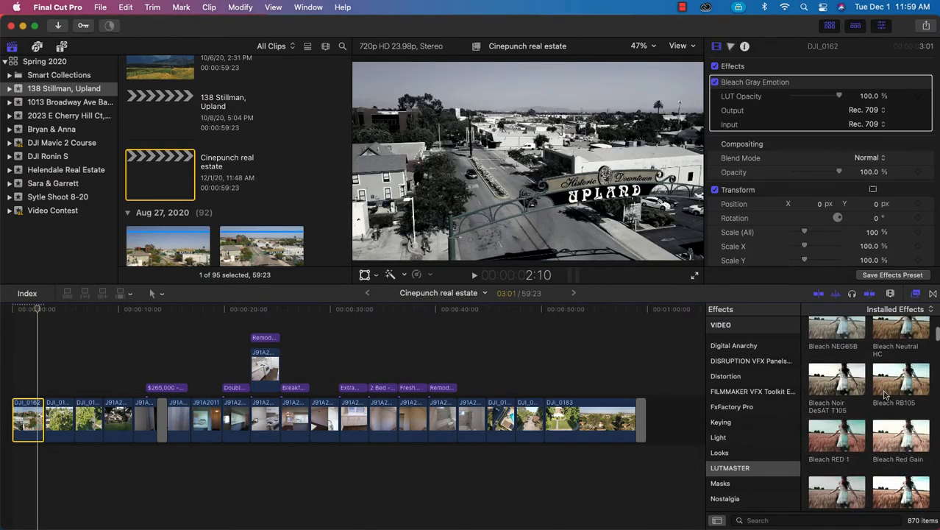
{"action": "left_click", "coordinate": [768, 84]}
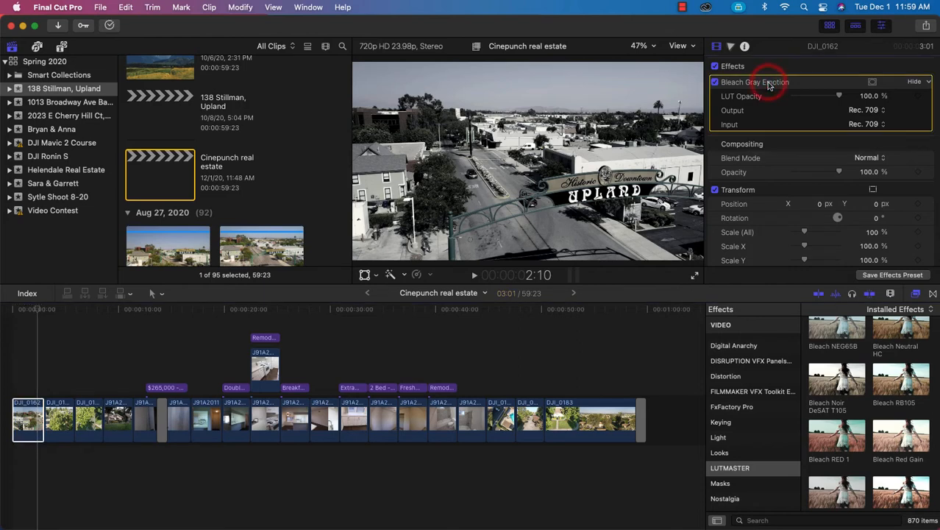
{"action": "left_click", "coordinate": [716, 82]}
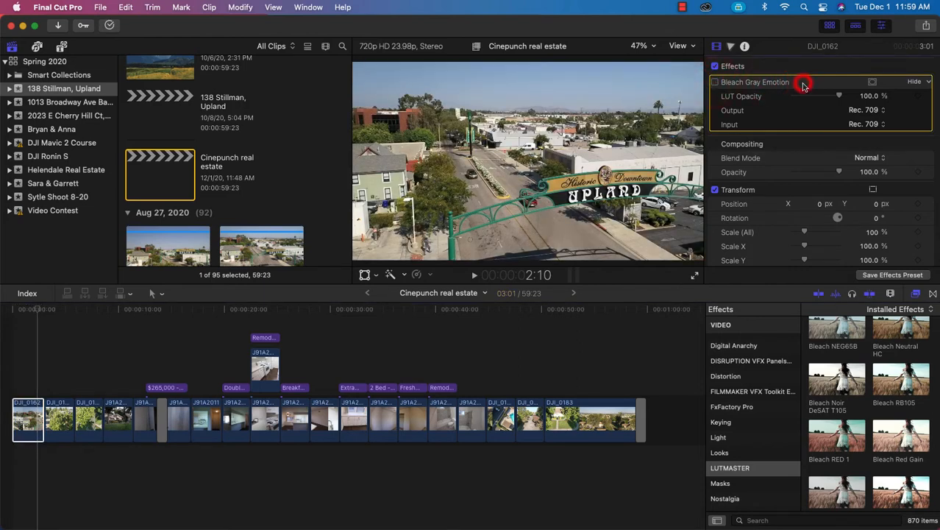
{"action": "key", "text": "Delete"}
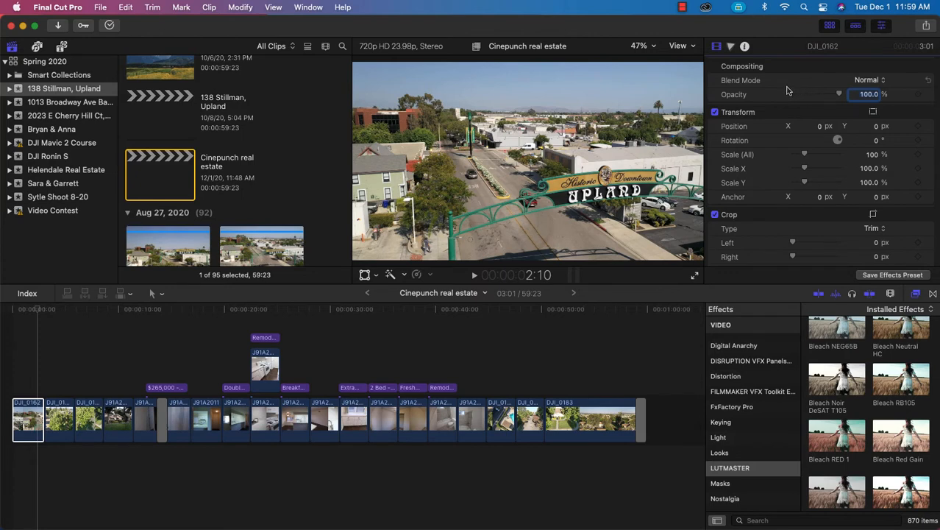
Switch to the CINEPUNCH FCPX folder in Finder and collapse its transitions, effects and generators folder and LUTMASTER .CUBE FILES folder.
{"action": "key", "text": "cmd+Tab"}
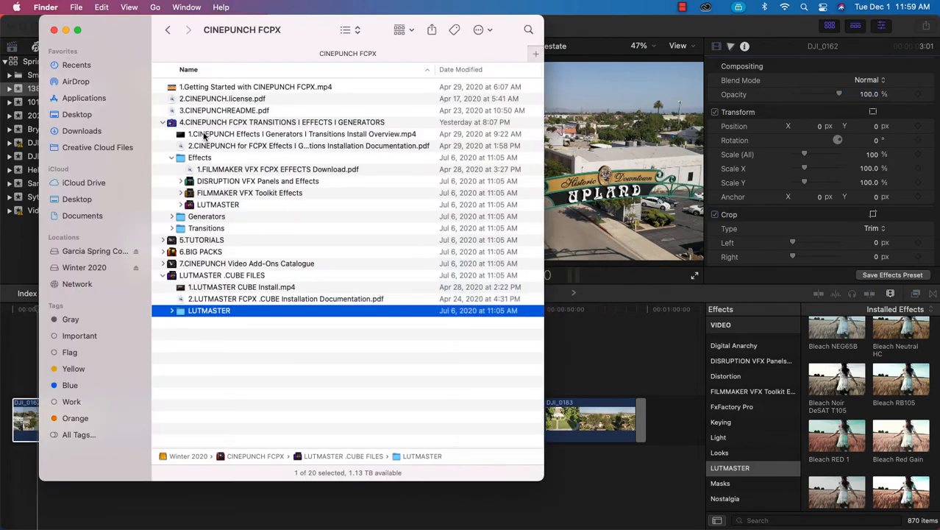
{"action": "left_click", "coordinate": [171, 158]}
{"action": "left_click", "coordinate": [163, 122]}
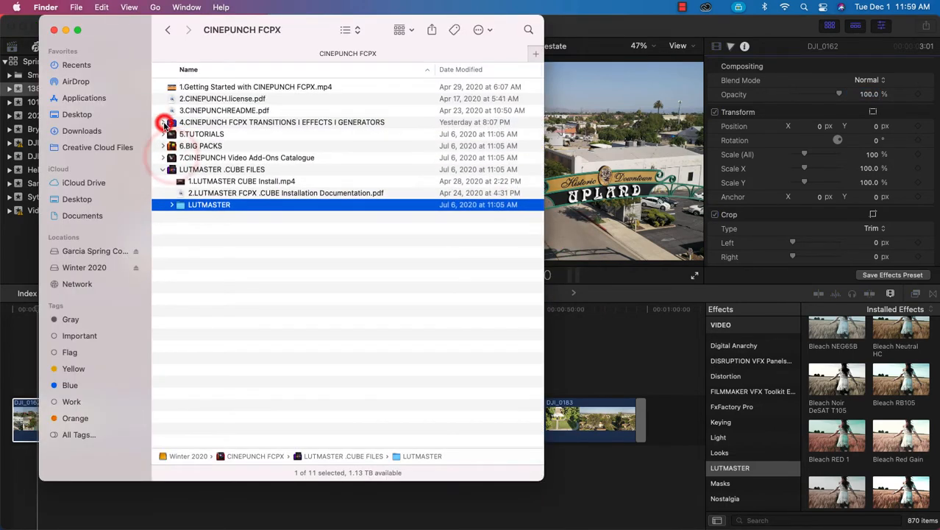
{"action": "left_click", "coordinate": [163, 170]}
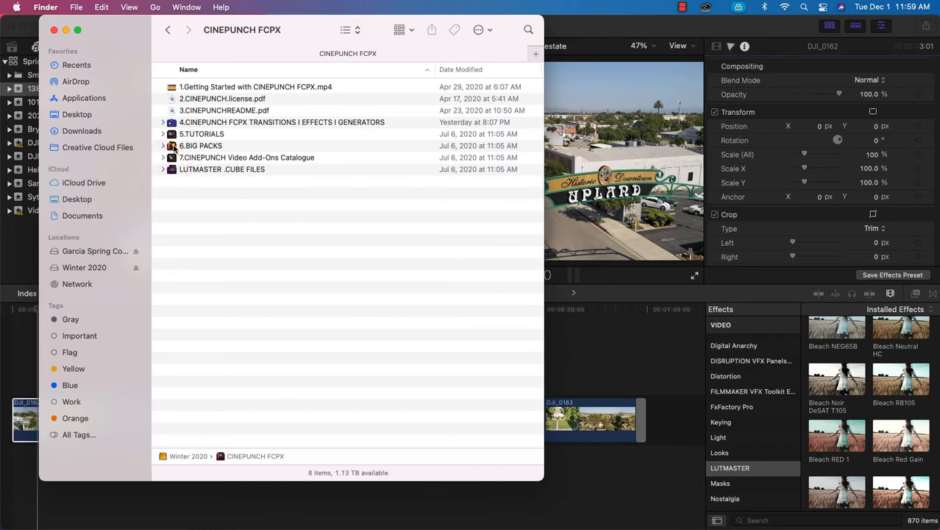
View the download links in GLAM.pdf from the GLAM folder inside 6.BIG PACKS, closing the document when done.
{"action": "left_click", "coordinate": [174, 147]}
{"action": "left_click", "coordinate": [162, 145]}
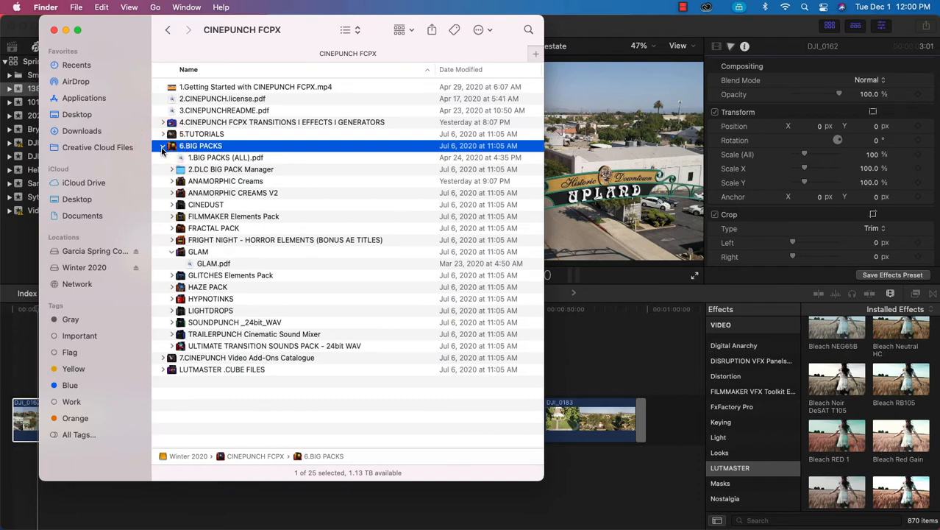
{"action": "left_click", "coordinate": [173, 253]}
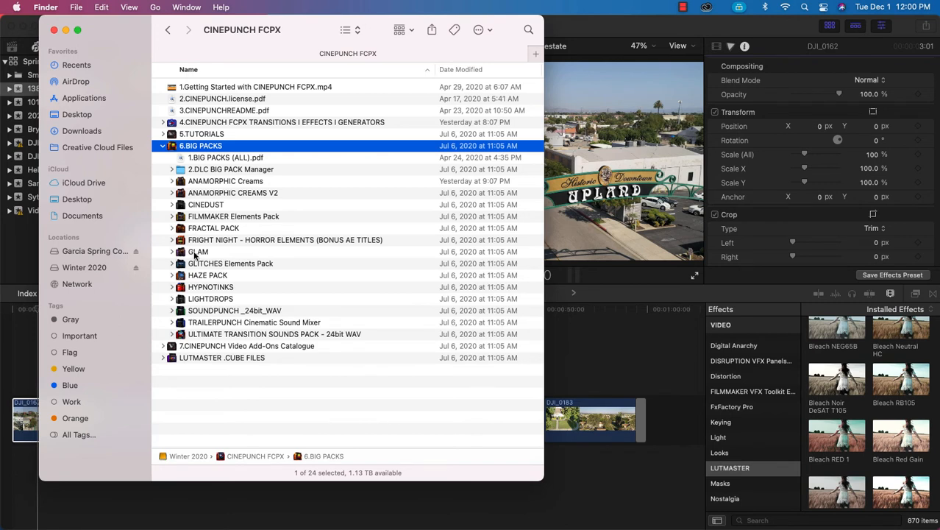
{"action": "left_click", "coordinate": [172, 253]}
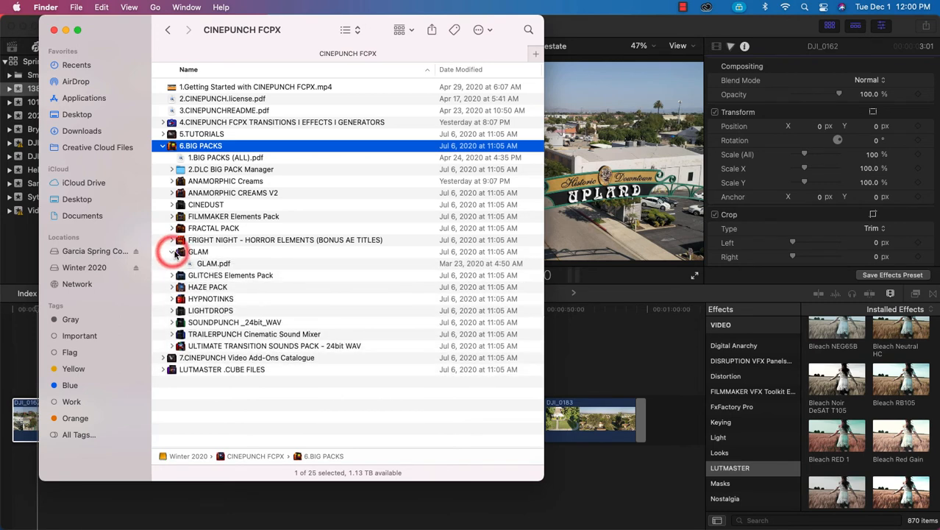
{"action": "double_click", "coordinate": [199, 265]}
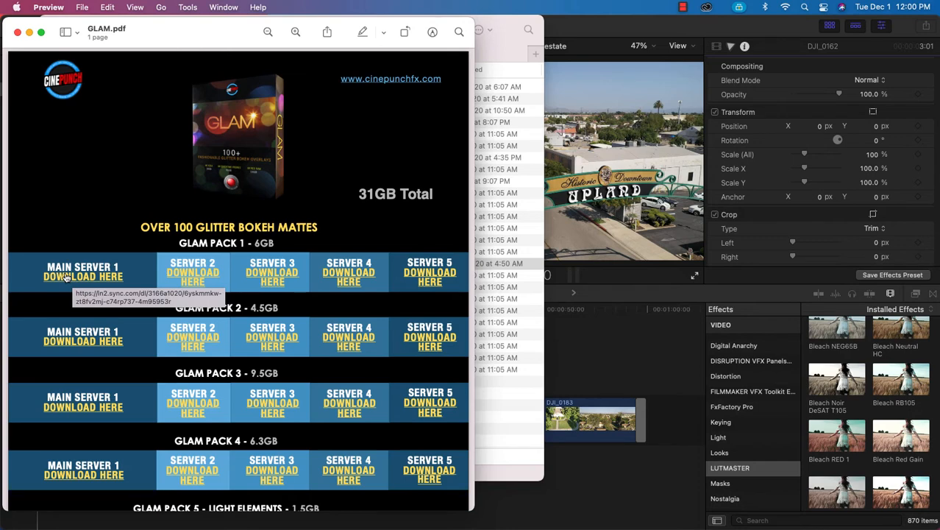
{"action": "left_click", "coordinate": [17, 33]}
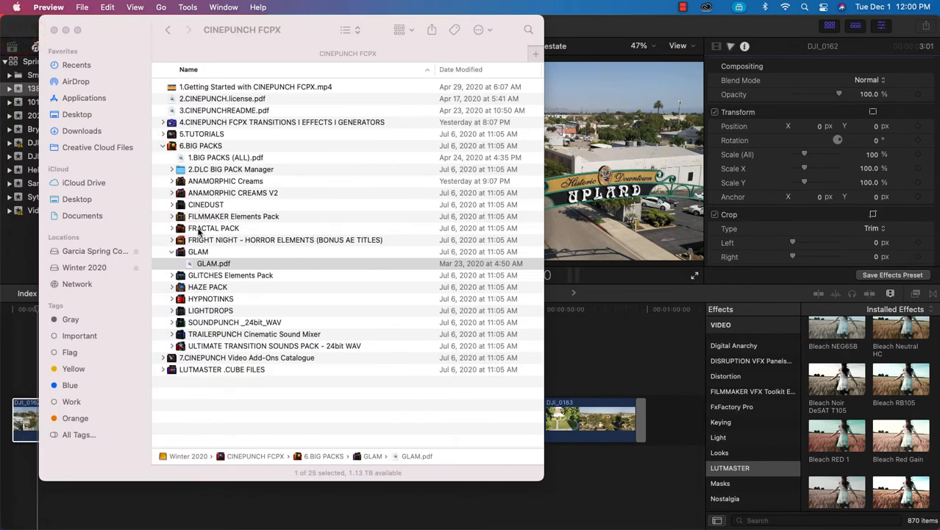
Collapse the GLAM folder and open CINEPUNCH Video Catalogues.pdf from the 7.CINEPUNCH Video Add-Ons Catalogue folder.
{"action": "left_click", "coordinate": [172, 255]}
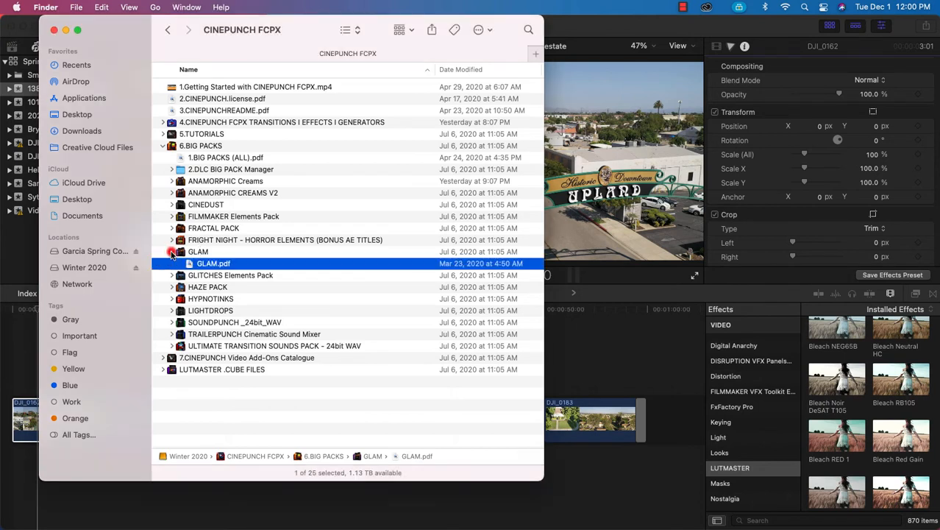
{"action": "left_click", "coordinate": [172, 252]}
{"action": "left_click", "coordinate": [166, 180]}
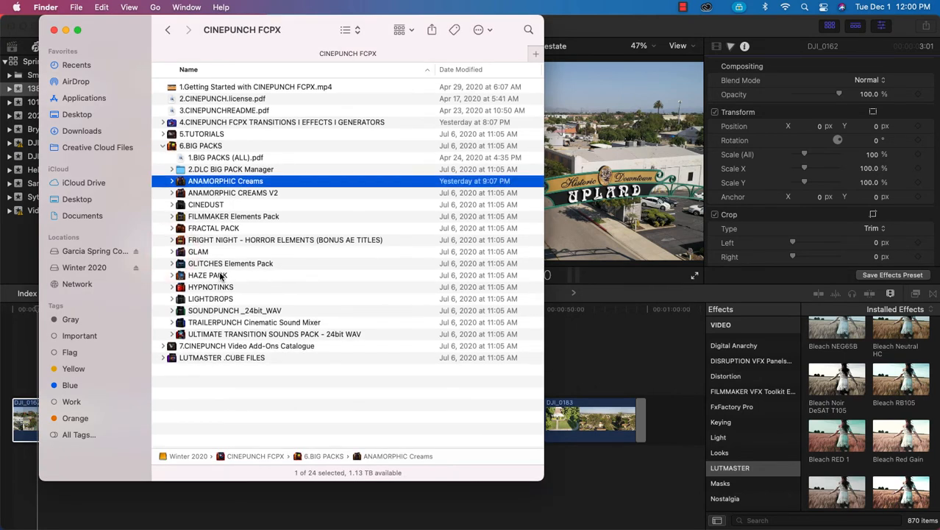
{"action": "left_click", "coordinate": [234, 347]}
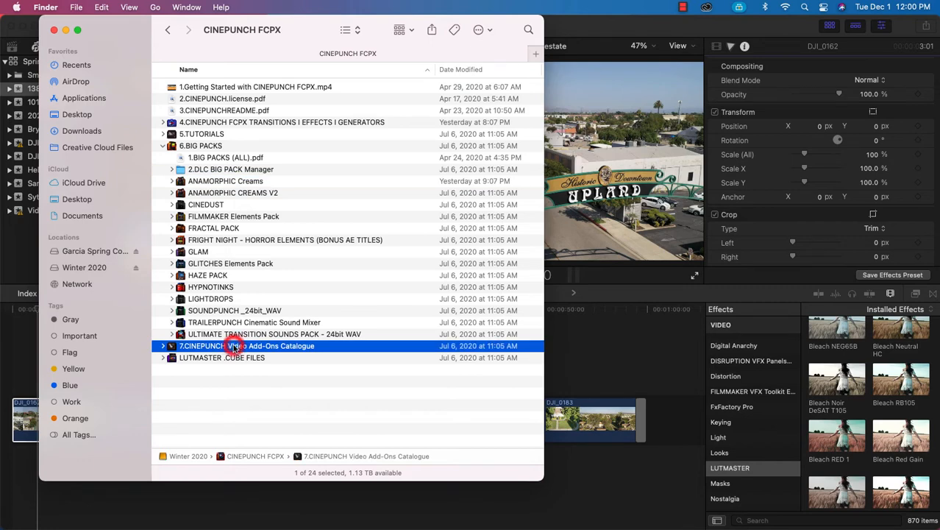
{"action": "left_click", "coordinate": [162, 347]}
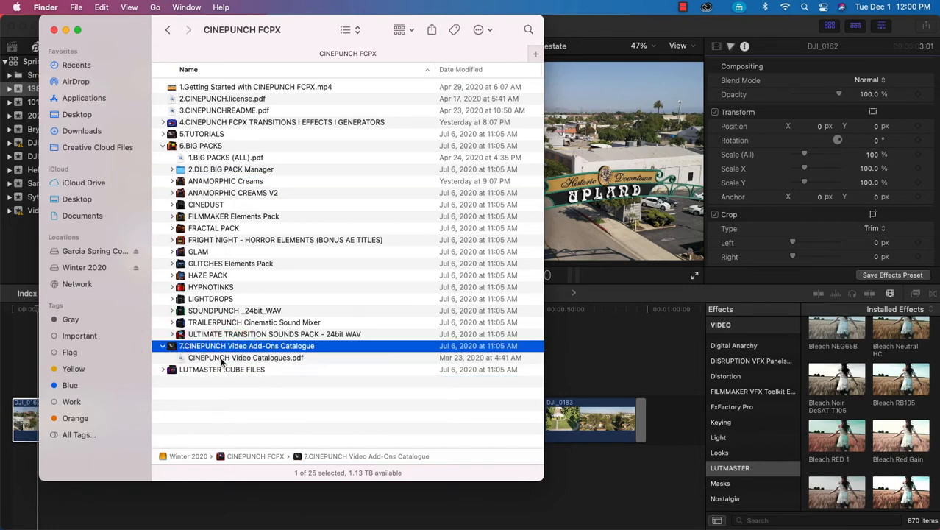
{"action": "double_click", "coordinate": [222, 360]}
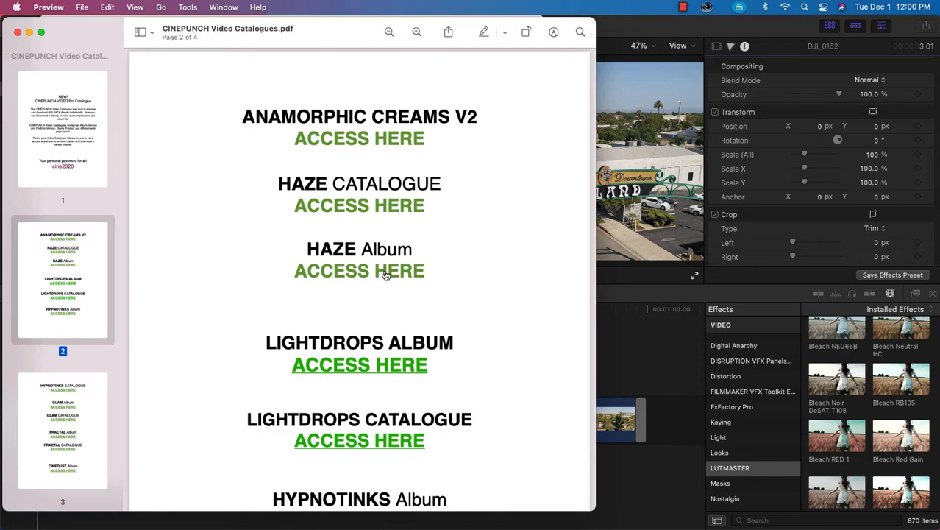
Open the HAZE Album from the catalogue PDF in the browser and play the FIRE_A009_C005 clip preview.
{"action": "left_click", "coordinate": [384, 275]}
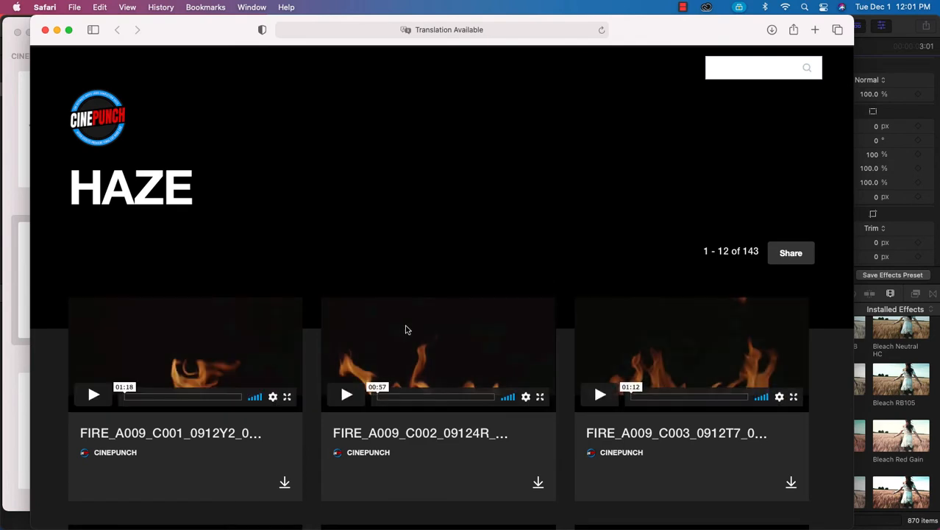
{"action": "scroll", "coordinate": [405, 329], "scroll_direction": "down", "scroll_amount": 10}
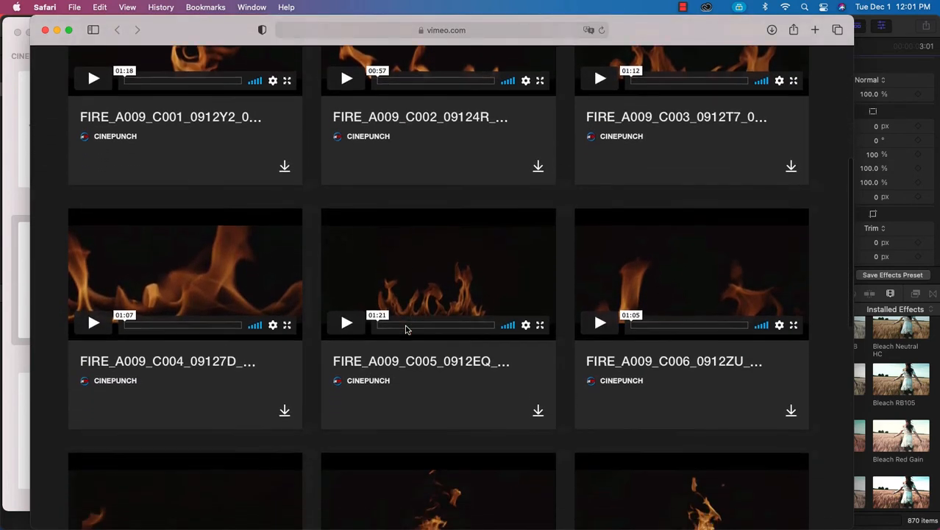
{"action": "left_click", "coordinate": [349, 310]}
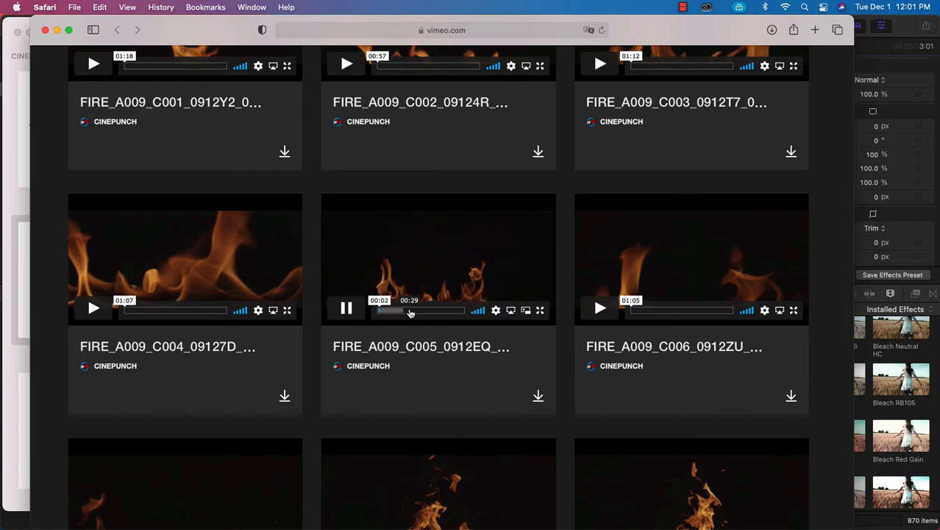
Pause the FIRE_A009_C005 preview, download the FIRE_A009_C020 clip from the album and open it in QuickTime Player.
{"action": "left_click", "coordinate": [349, 310]}
{"action": "scroll", "coordinate": [413, 393], "scroll_direction": "down", "scroll_amount": 20}
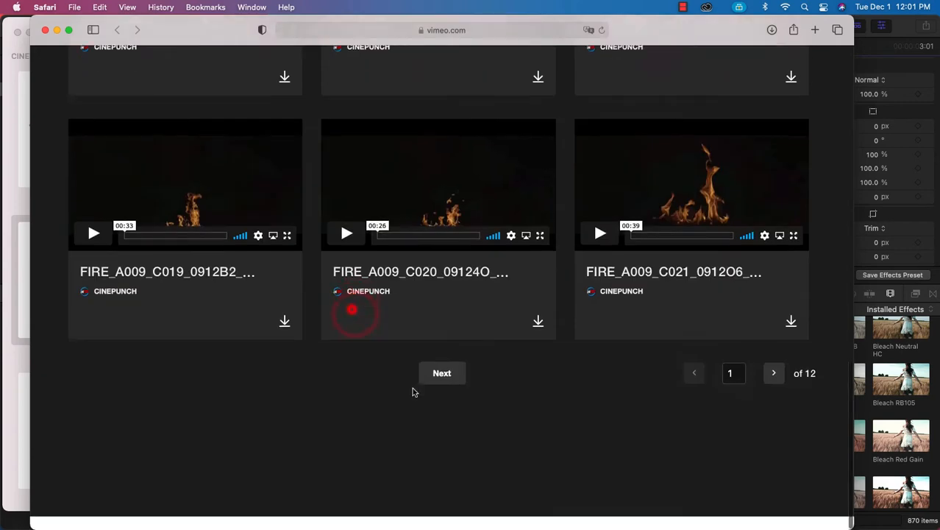
{"action": "left_click", "coordinate": [538, 331]}
{"action": "left_click", "coordinate": [487, 333]}
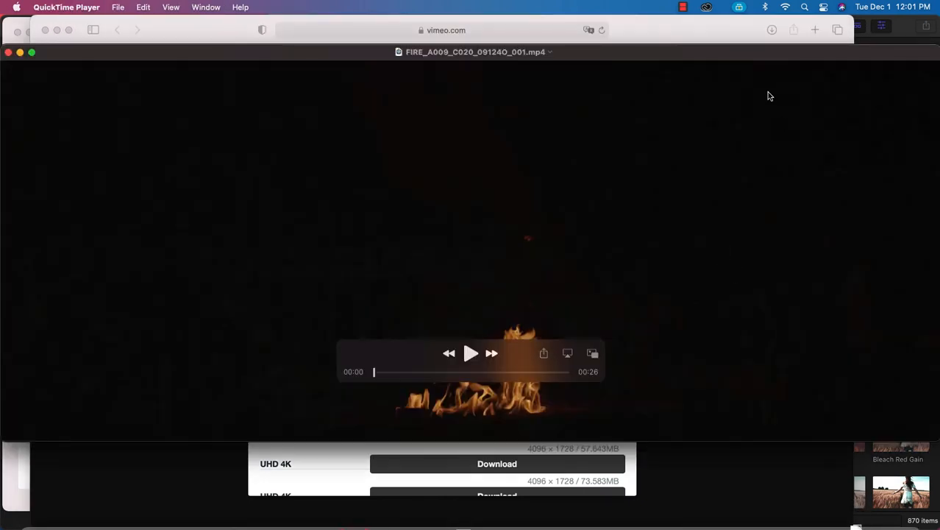
Preview 4K.Cooke.Anamorphic.2.mov from the 4K Cooke Flares folder in Finder and close the preview.
{"action": "left_click", "coordinate": [224, 157]}
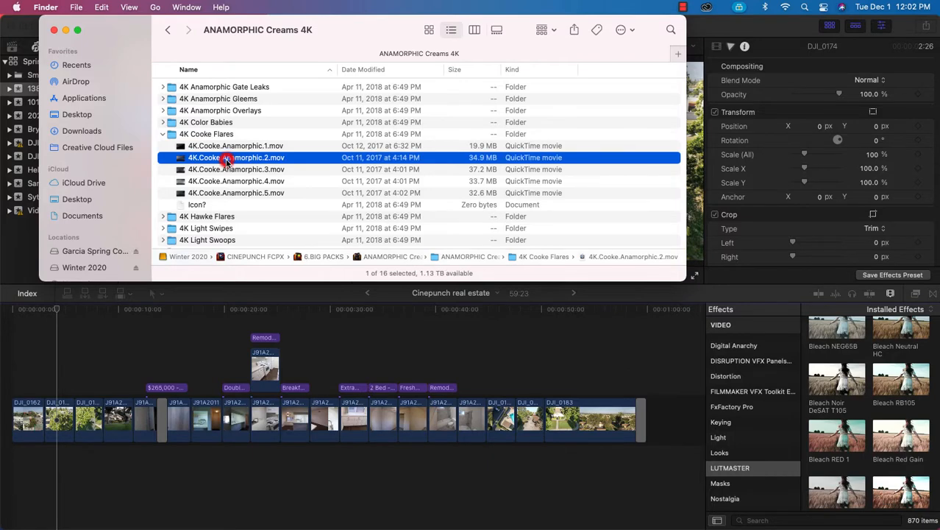
{"action": "key", "text": "space"}
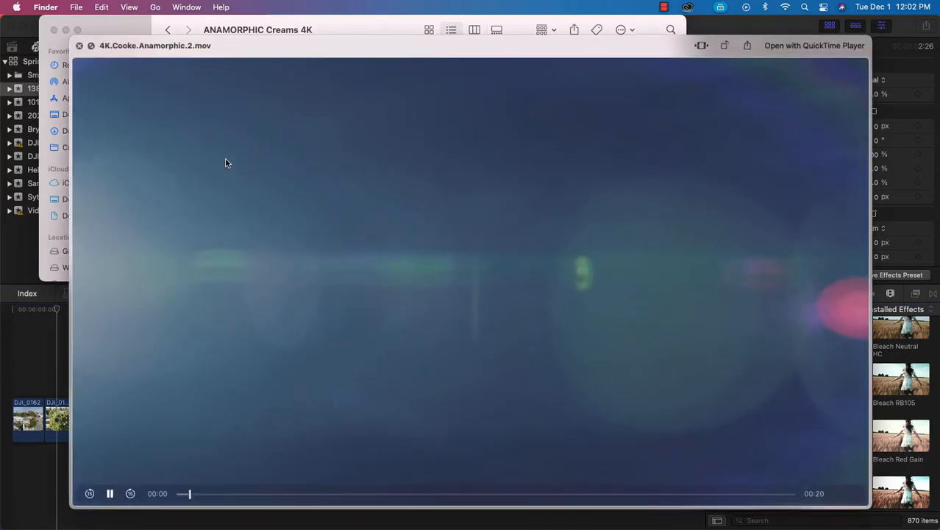
{"action": "key", "text": "space"}
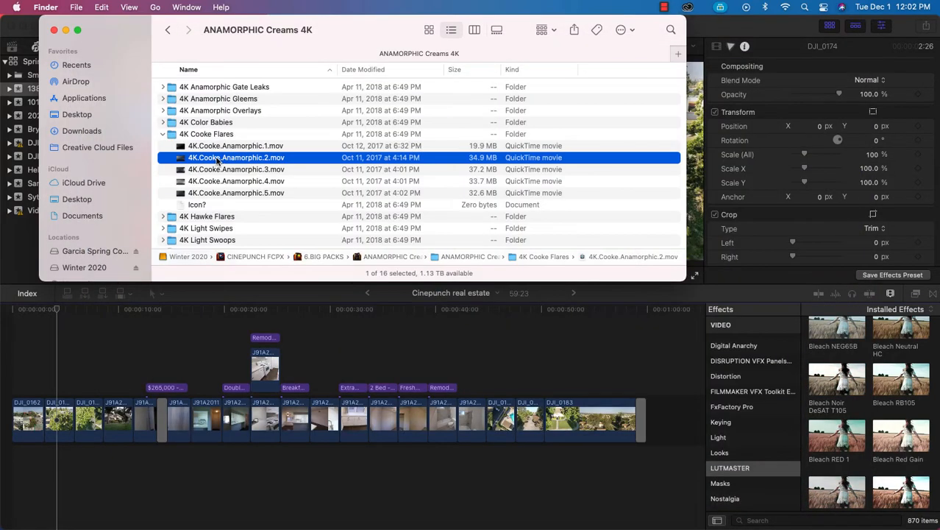
Place 4K.Cooke.Anamorphic.2.mov above the start of the Cinepunch real estate timeline in Final Cut Pro and play from the beginning.
{"action": "left_click_drag", "start_coordinate": [215, 158], "coordinate": [28, 346]}
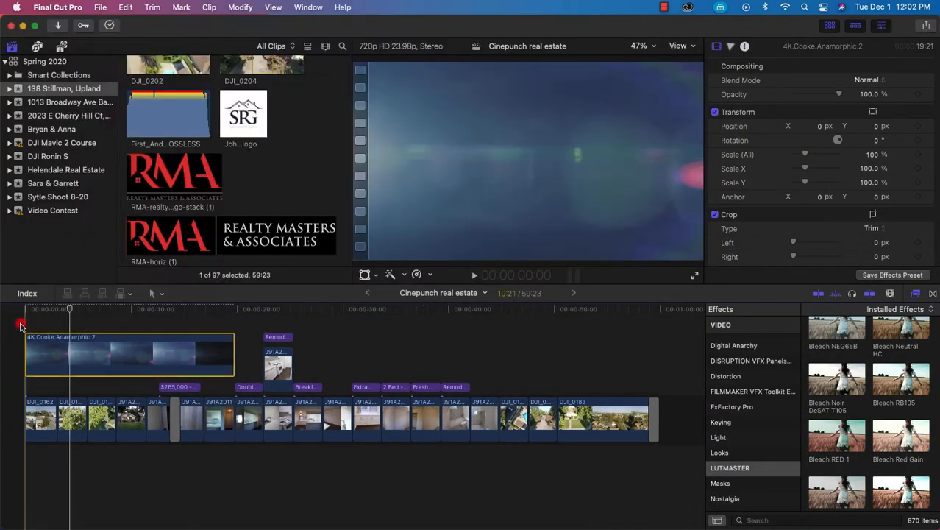
{"action": "left_click", "coordinate": [22, 322]}
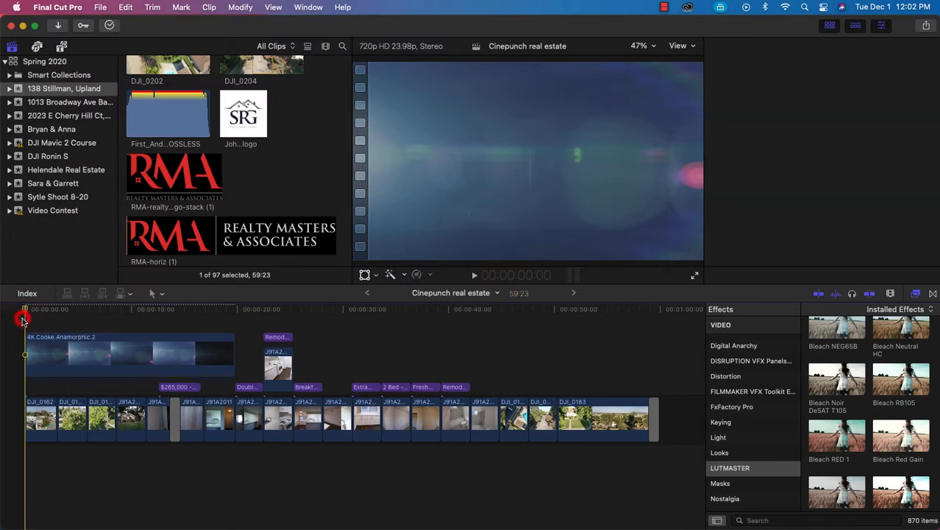
{"action": "key", "text": "space"}
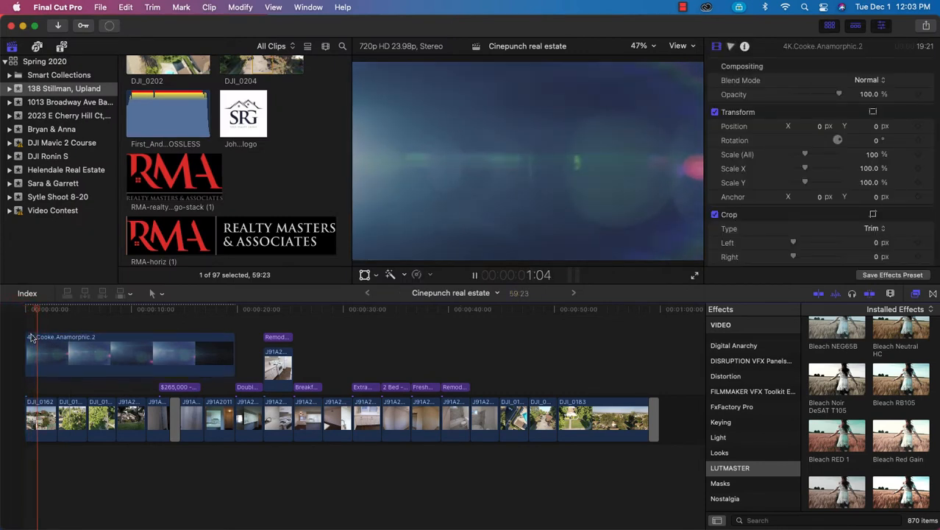
Set the Cooke flare clip's blend mode to Screen and its opacity to 49.49%, playing the timeline to check the blend.
{"action": "left_click", "coordinate": [38, 346]}
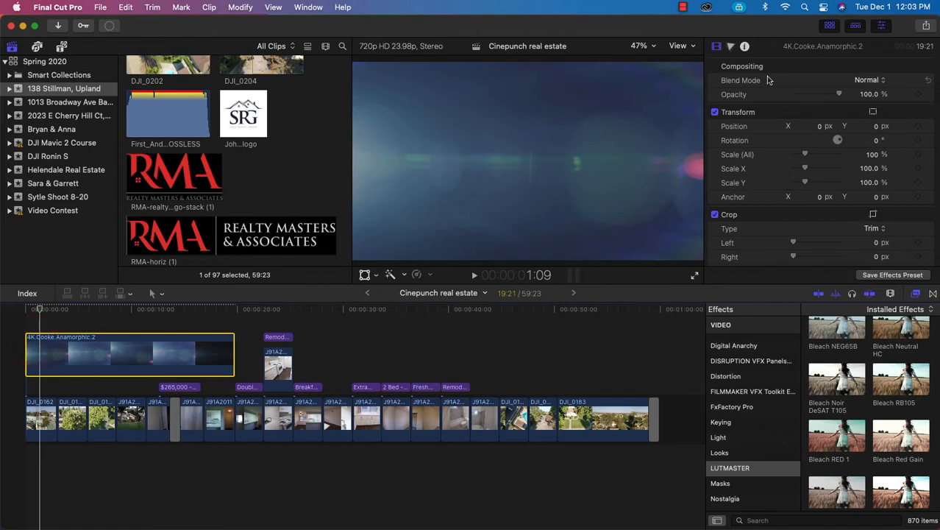
{"action": "left_click", "coordinate": [869, 80]}
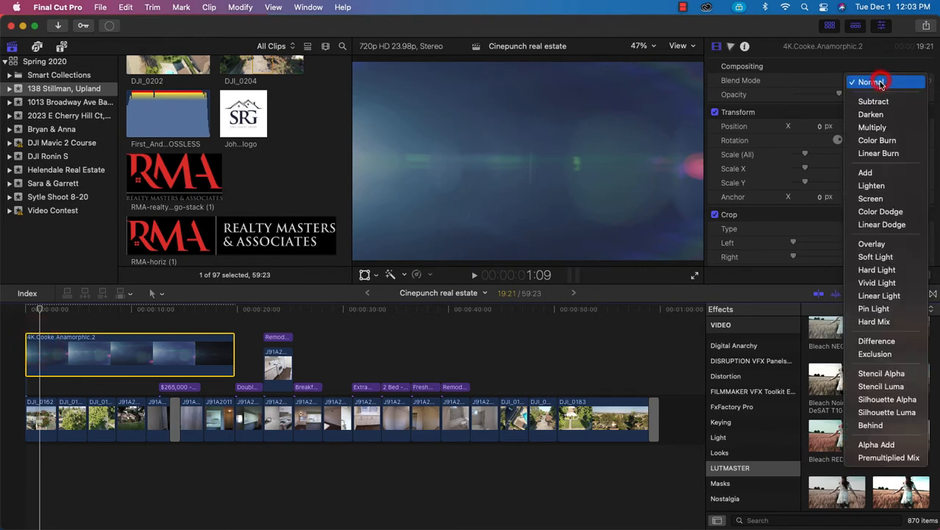
{"action": "left_click", "coordinate": [875, 199]}
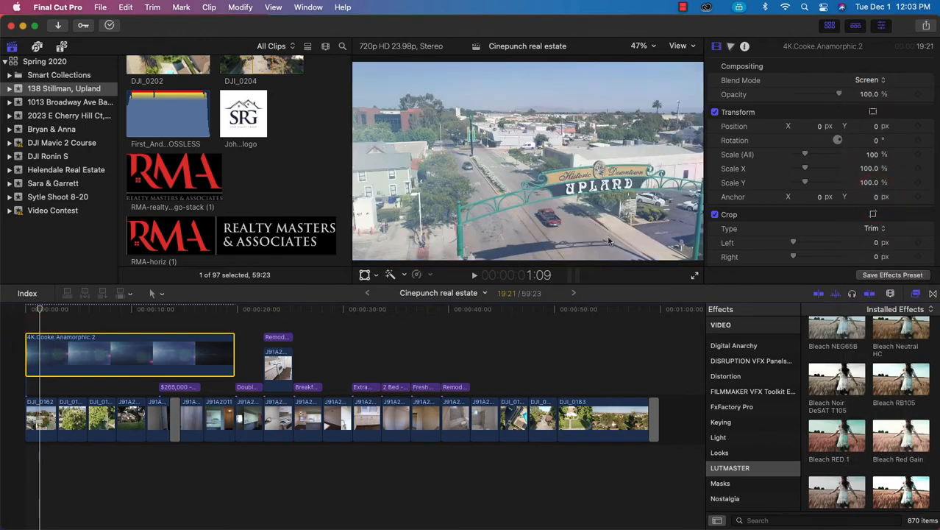
{"action": "key", "text": "space"}
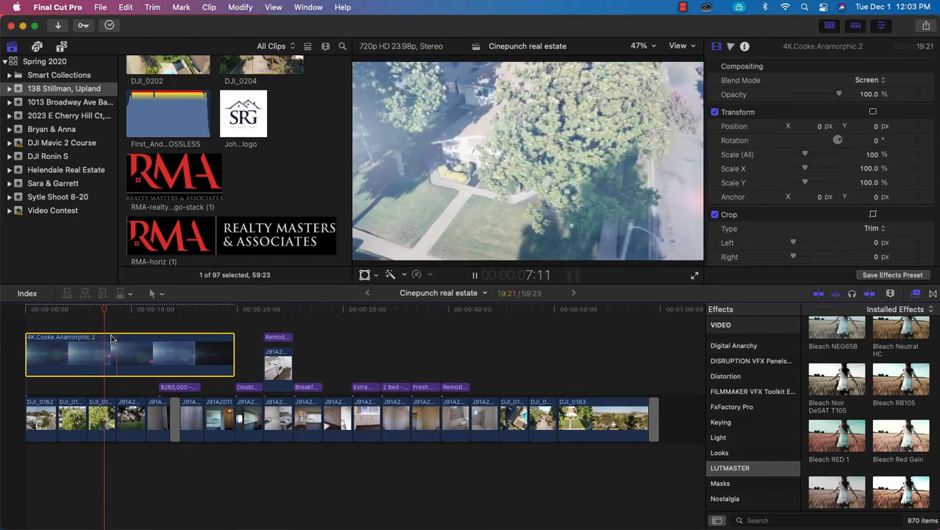
{"action": "key", "text": "space"}
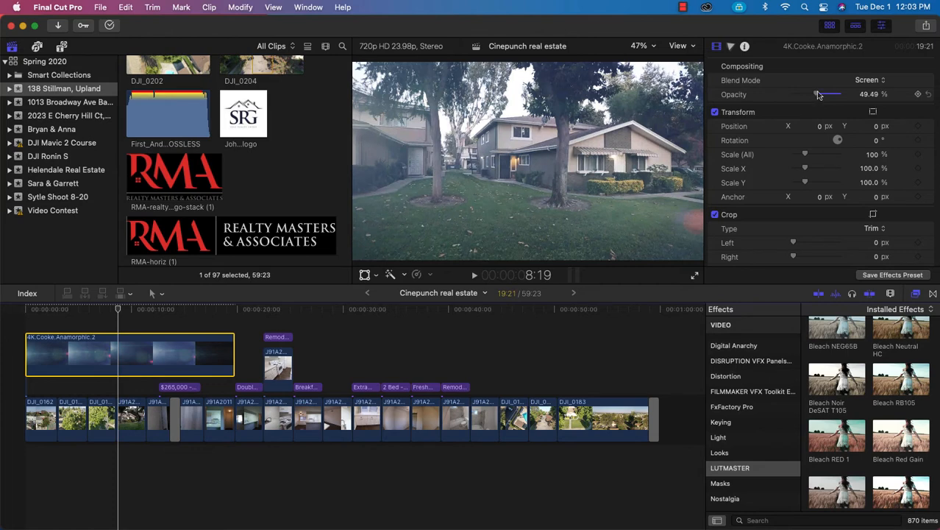
Play the timeline from the start to review the flare overlay at reduced opacity.
{"action": "left_click", "coordinate": [25, 317]}
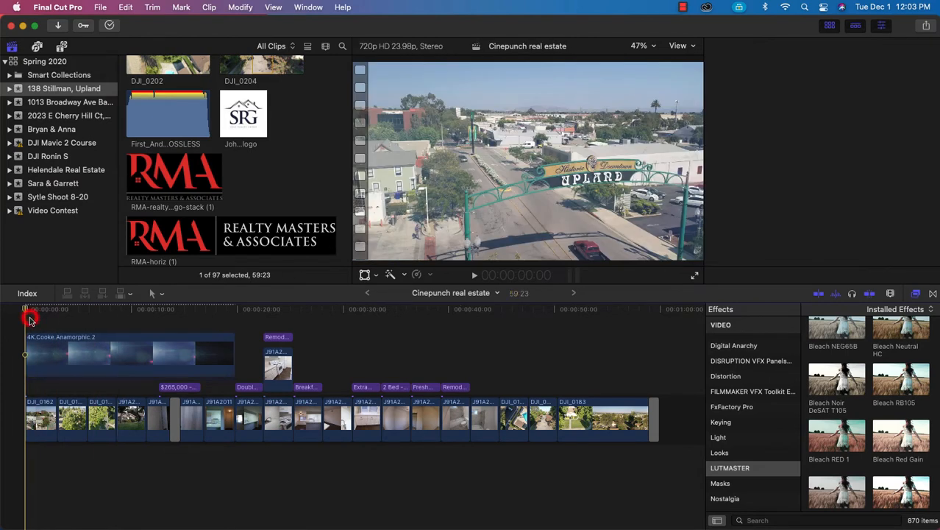
{"action": "key", "text": "space"}
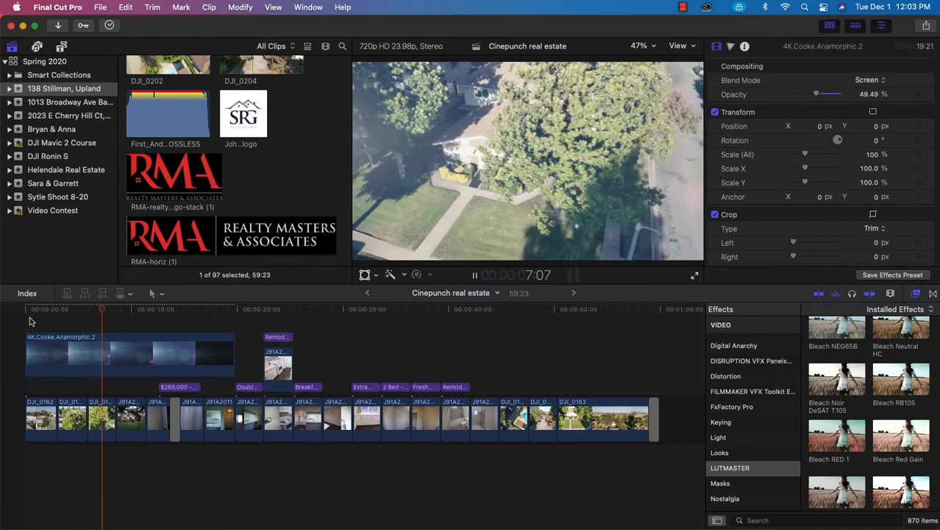
{"action": "key", "text": "space"}
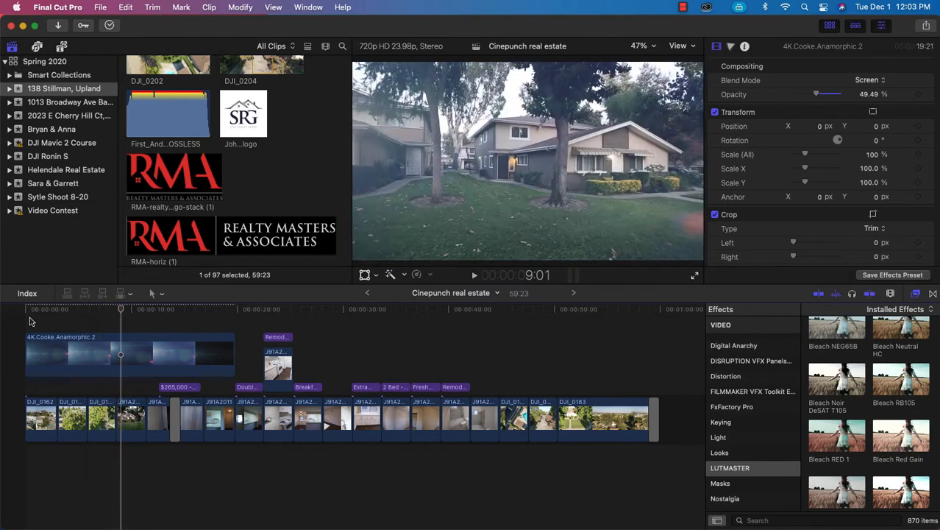
Delete the 4K.Cooke.Anamorphic.2 clip from the timeline and return to the ANAMORPHIC Creams 4K folder in Finder.
{"action": "key", "text": "Home"}
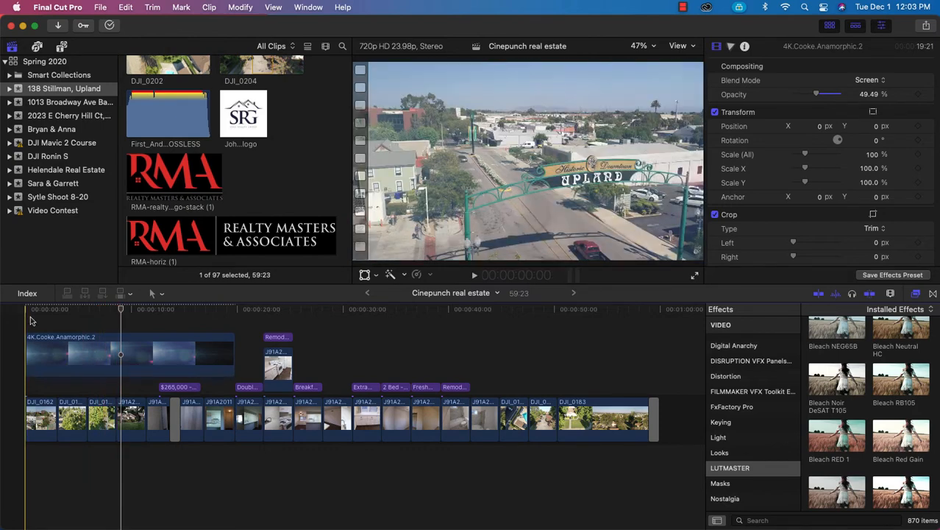
{"action": "left_click", "coordinate": [84, 338]}
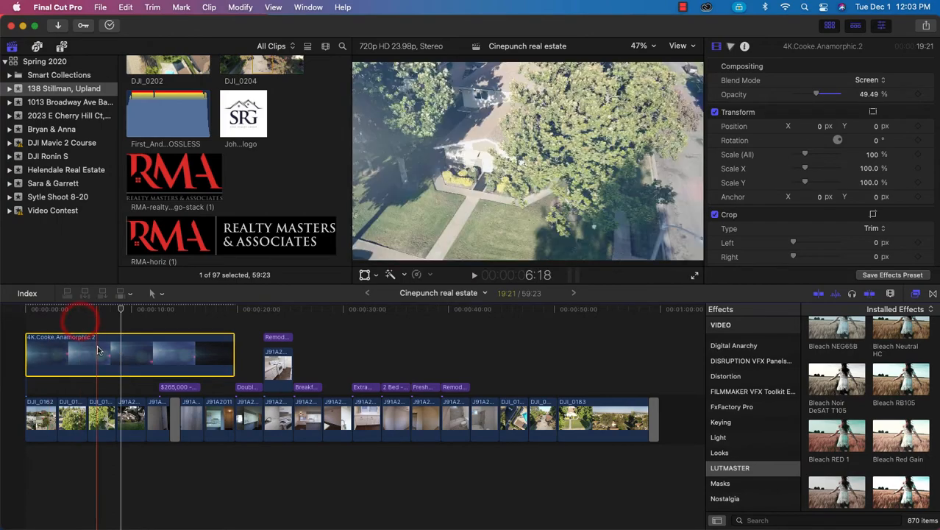
{"action": "key", "text": "Delete"}
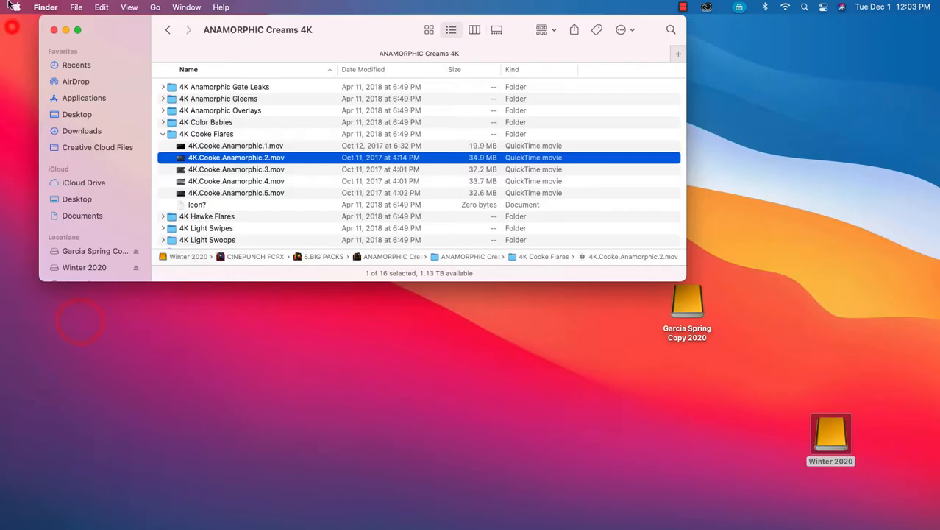
Collapse the 4K Cooke Flares folder and open the Pocahontas Styled Shoot project from the Winter 2020 library in Final Cut Pro.
{"action": "left_click", "coordinate": [163, 133]}
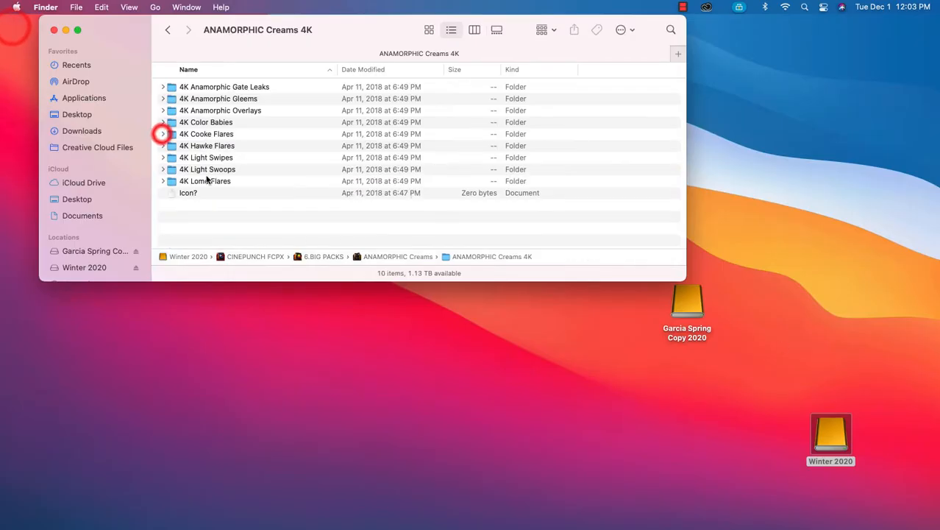
{"action": "left_click", "coordinate": [84, 235]}
{"action": "double_click", "coordinate": [208, 170]}
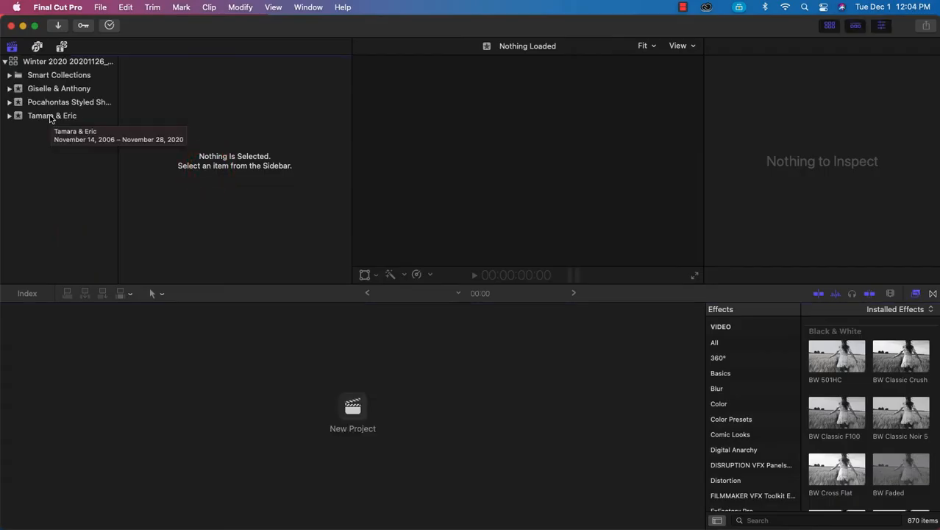
{"action": "left_click", "coordinate": [50, 102]}
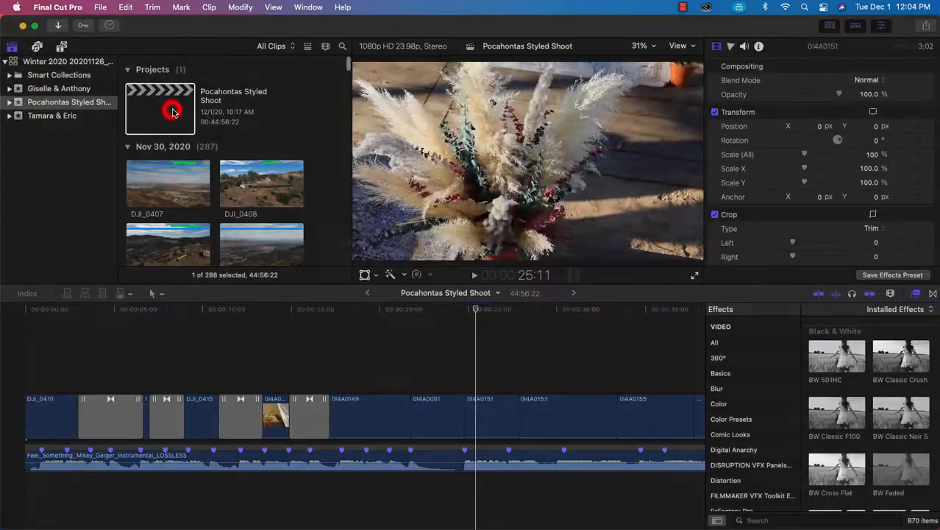
Apply the Blockbuster 4 LUT effect to the opening DJI_0410 clip.
{"action": "left_click", "coordinate": [62, 457]}
{"action": "left_click", "coordinate": [41, 416]}
{"action": "scroll", "coordinate": [850, 397], "scroll_direction": "down", "scroll_amount": 5}
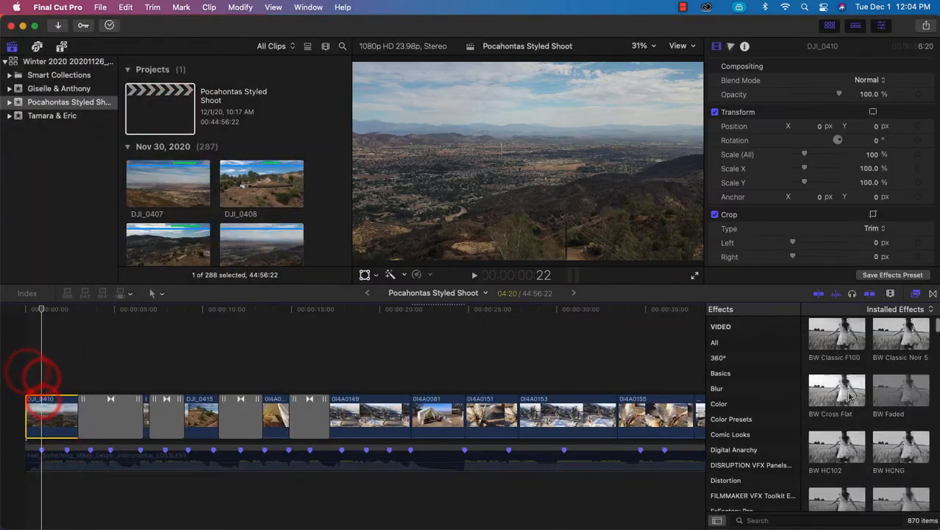
{"action": "scroll", "coordinate": [849, 398], "scroll_direction": "down", "scroll_amount": 5}
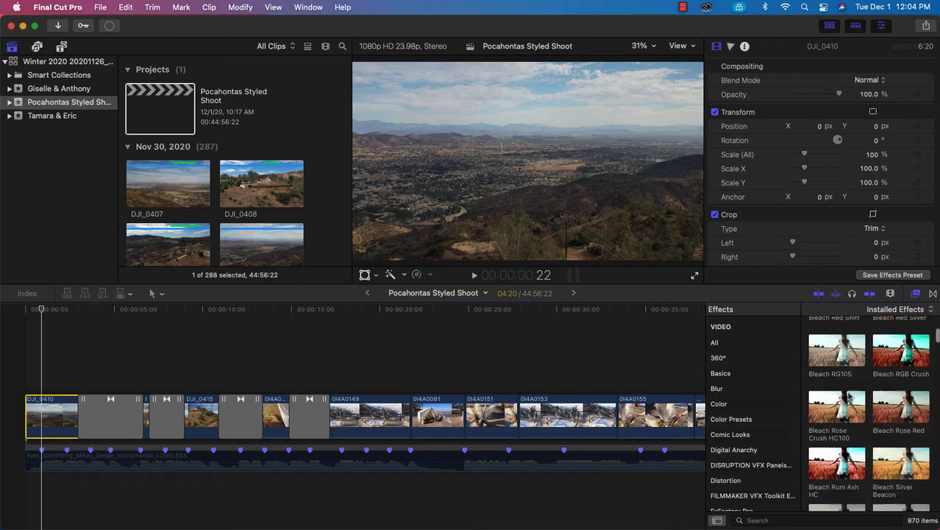
{"action": "scroll", "coordinate": [849, 397], "scroll_direction": "down", "scroll_amount": 10}
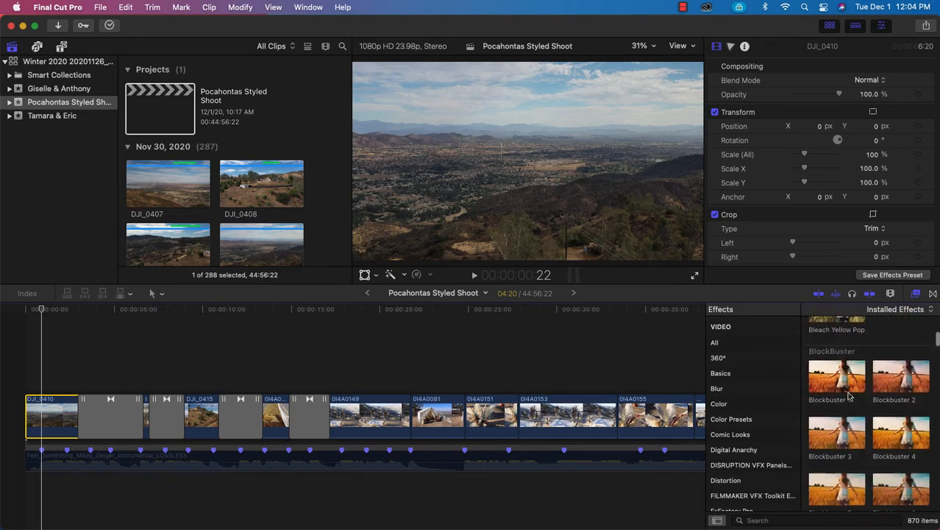
{"action": "scroll", "coordinate": [850, 397], "scroll_direction": "down", "scroll_amount": 3}
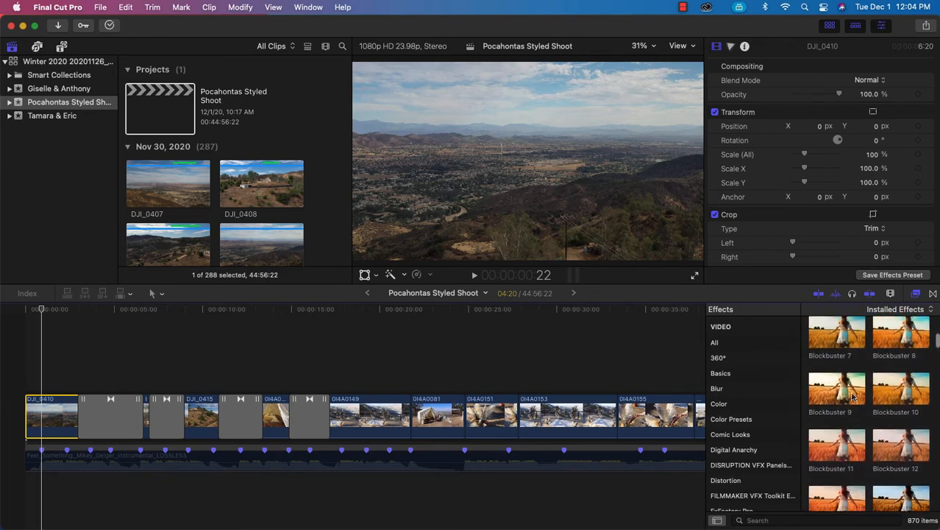
{"action": "scroll", "coordinate": [852, 397], "scroll_direction": "up", "scroll_amount": 3}
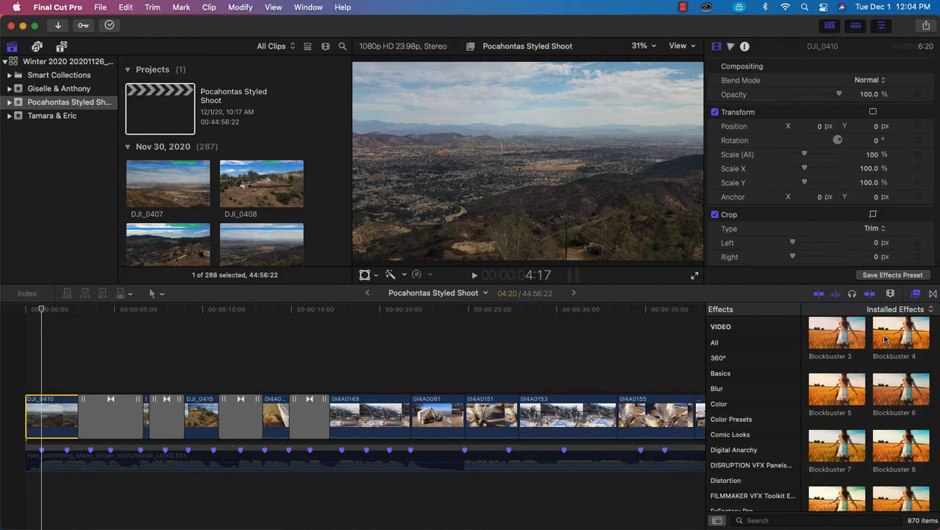
{"action": "left_click_drag", "start_coordinate": [885, 338], "coordinate": [55, 425]}
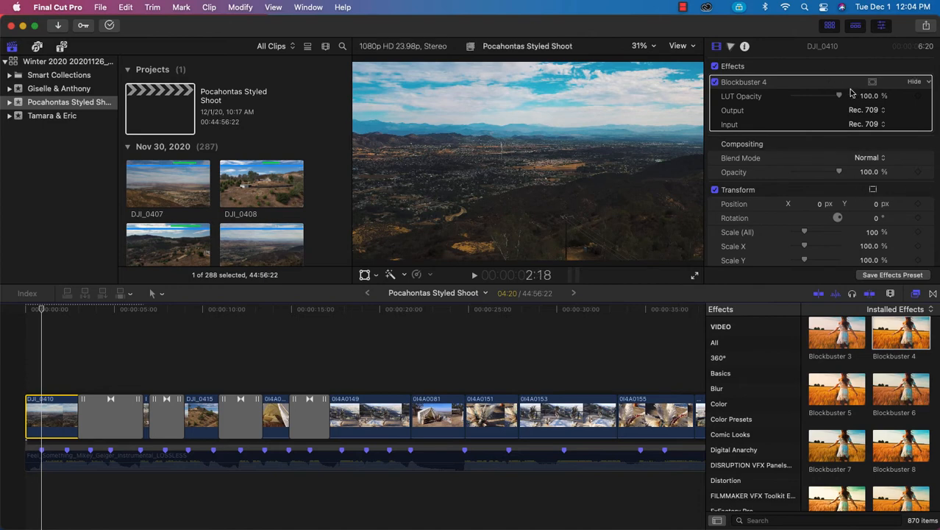
Set Blockbuster 4's LUT Opacity to 46.01% and switch the effect off and on to compare the look.
{"action": "left_click_drag", "start_coordinate": [835, 98], "coordinate": [823, 98]}
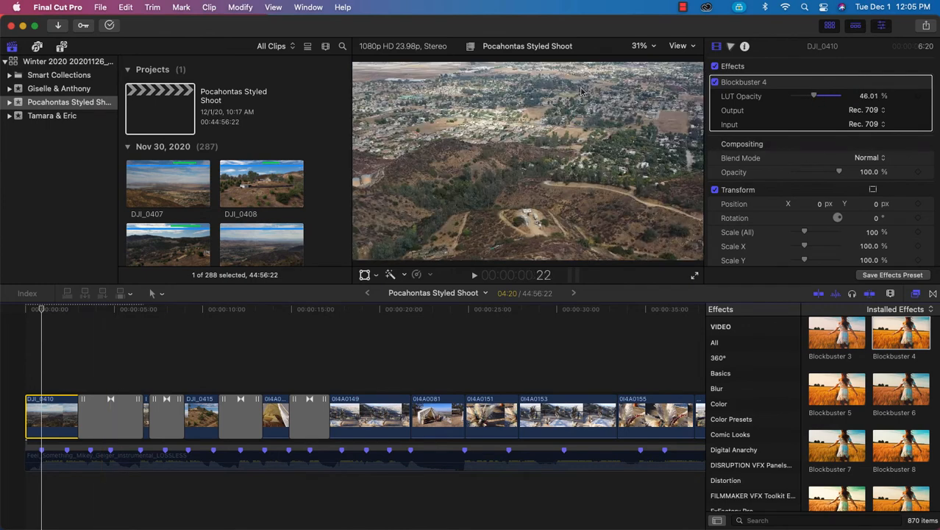
{"action": "left_click", "coordinate": [715, 82]}
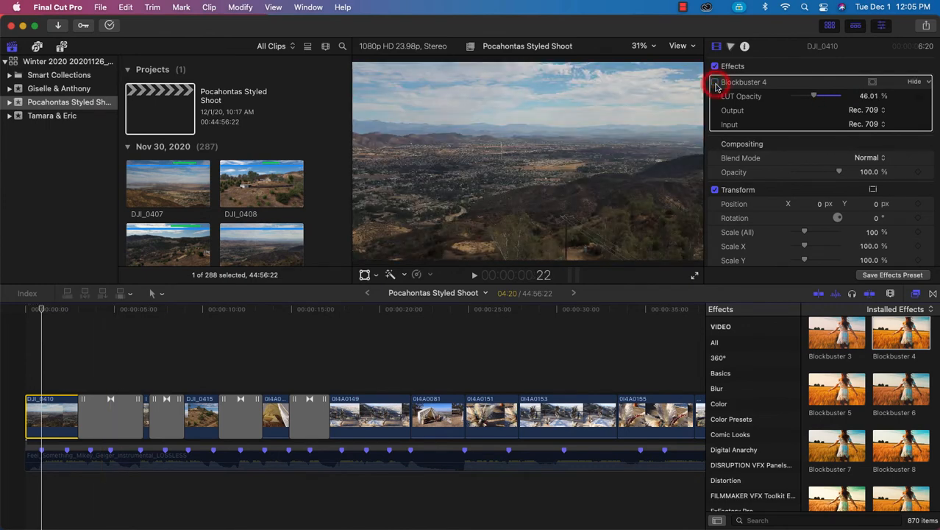
{"action": "left_click", "coordinate": [715, 83]}
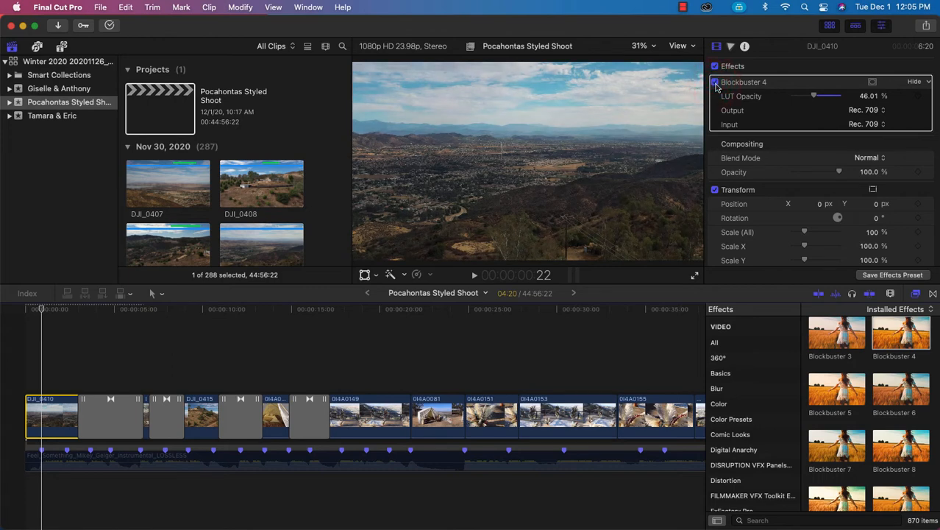
{"action": "left_click", "coordinate": [715, 82]}
{"action": "left_click", "coordinate": [715, 83]}
Replace the transition after DJI_0410 with LEAK Transition 2 from TRANSITIONPUNCH 5.0, and play it from the start of the timeline.
{"action": "left_click", "coordinate": [933, 295]}
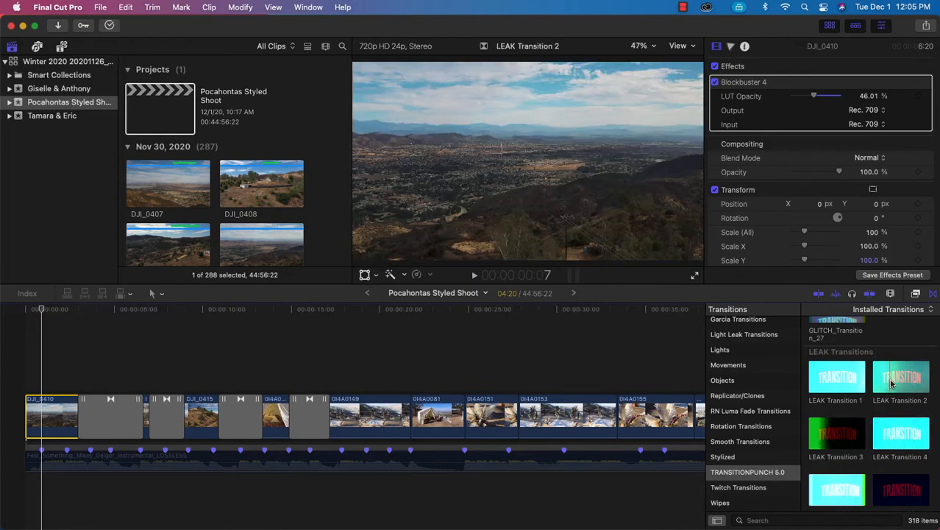
{"action": "left_click_drag", "start_coordinate": [906, 380], "coordinate": [239, 397]}
{"action": "left_click", "coordinate": [27, 364]}
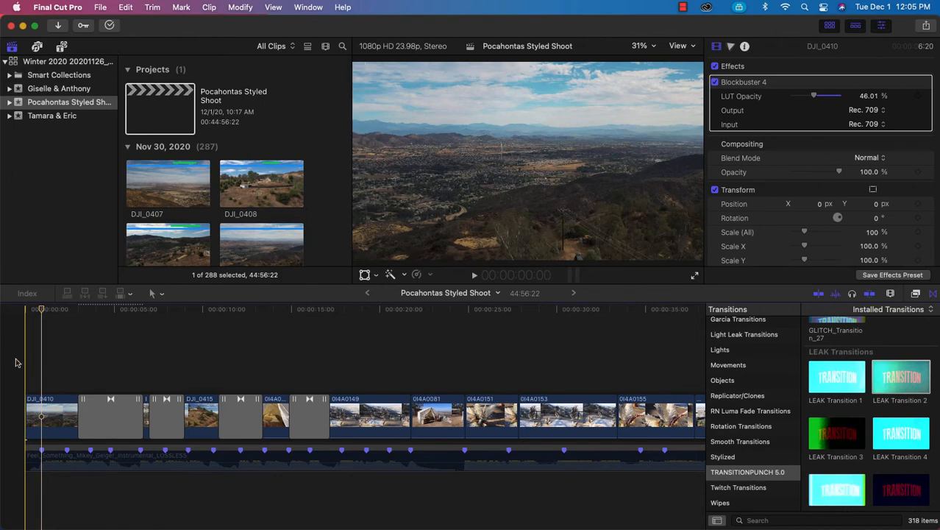
{"action": "key", "text": "space"}
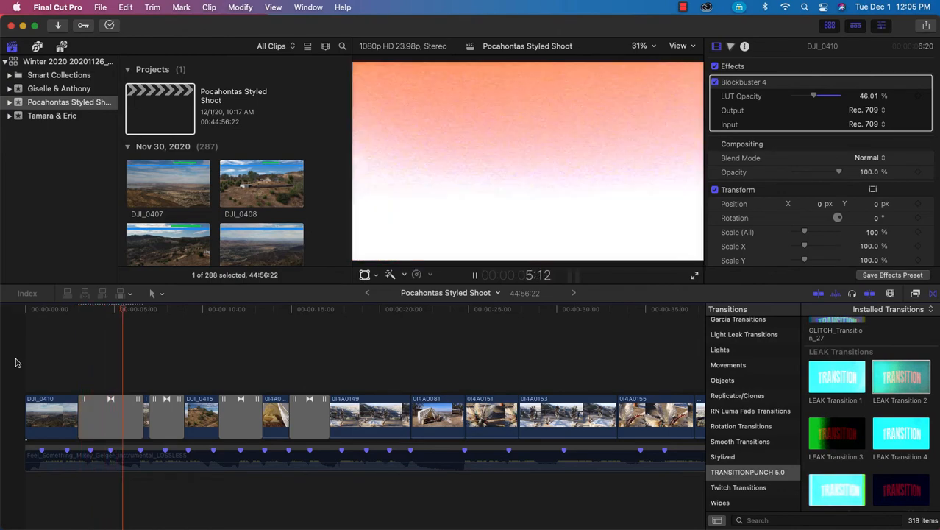
{"action": "left_click", "coordinate": [111, 416]}
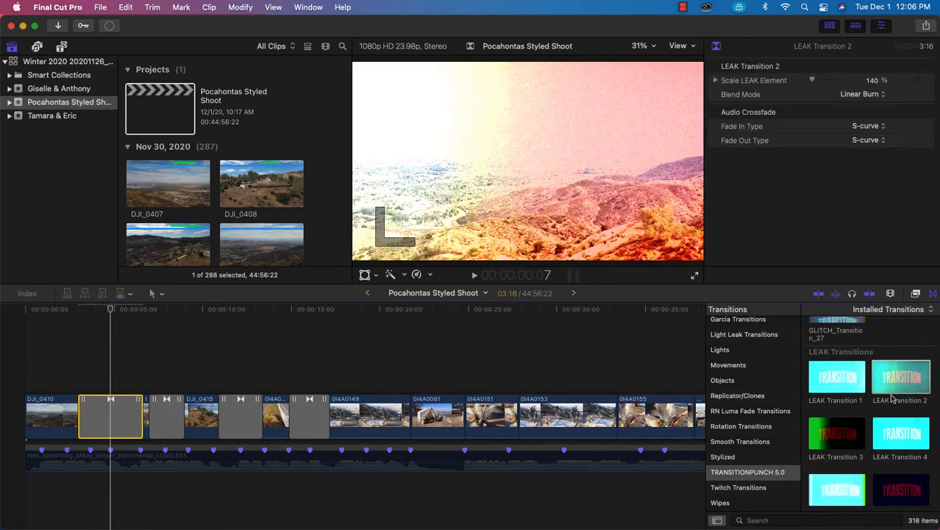
Replace the transition between DJI_0411 and DJI_0415 with LEAK Transition 6 from TRANSITIONPUNCH 5.0, and play through it.
{"action": "scroll", "coordinate": [893, 398], "scroll_direction": "down", "scroll_amount": 2}
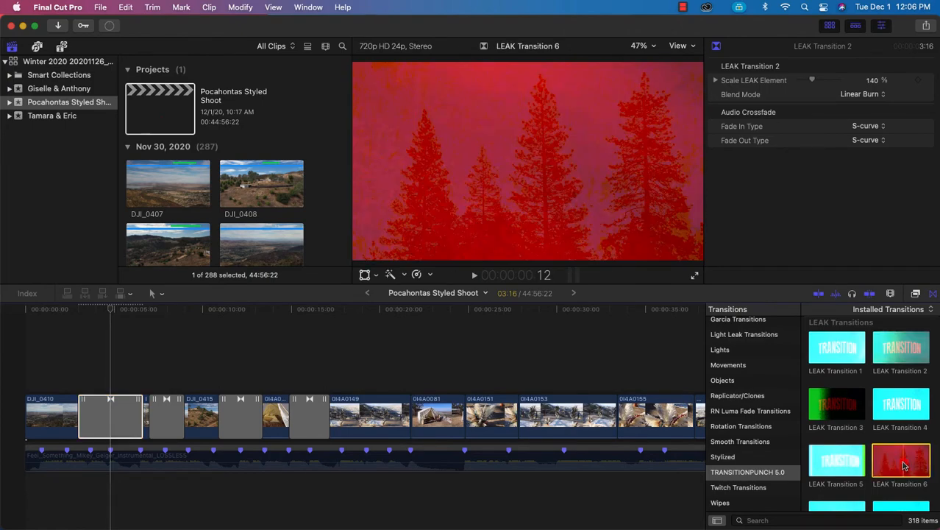
{"action": "left_click_drag", "start_coordinate": [905, 465], "coordinate": [167, 417]}
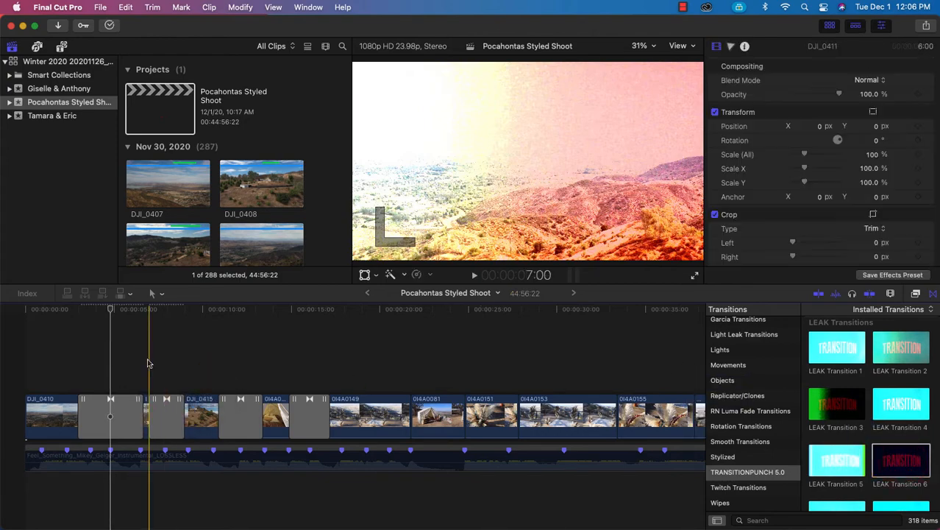
{"action": "key", "text": "space"}
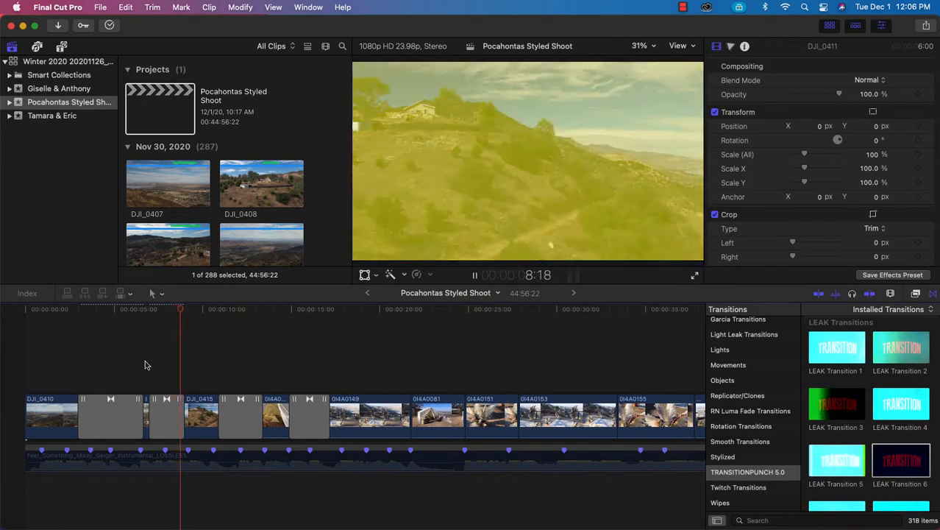
{"action": "key", "text": "space"}
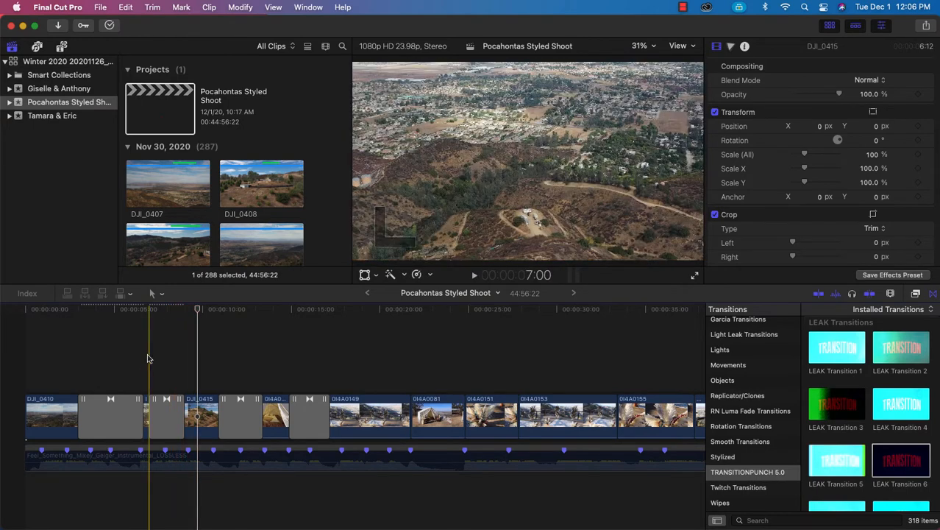
Place the LEAKPUNCH FX Generator above the DJI_0410 clip at the start of the timeline.
{"action": "left_click", "coordinate": [62, 46]}
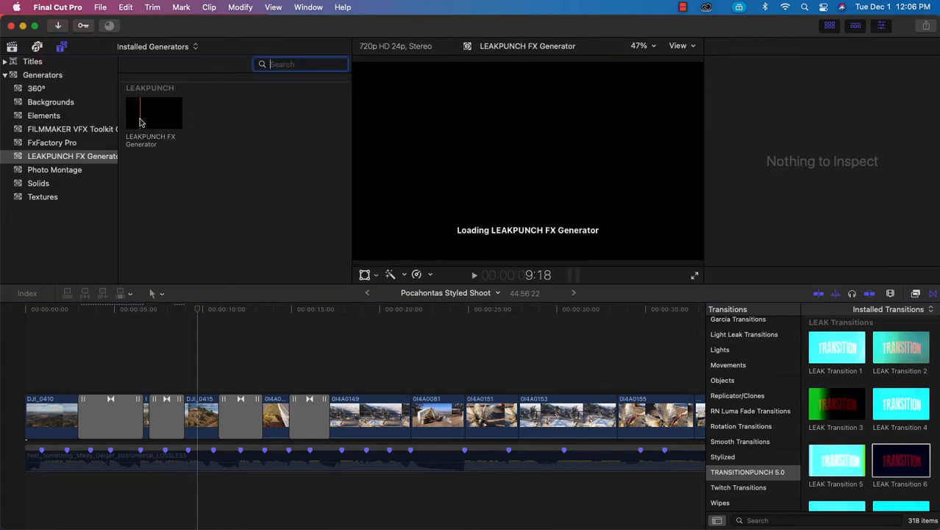
{"action": "left_click", "coordinate": [74, 161]}
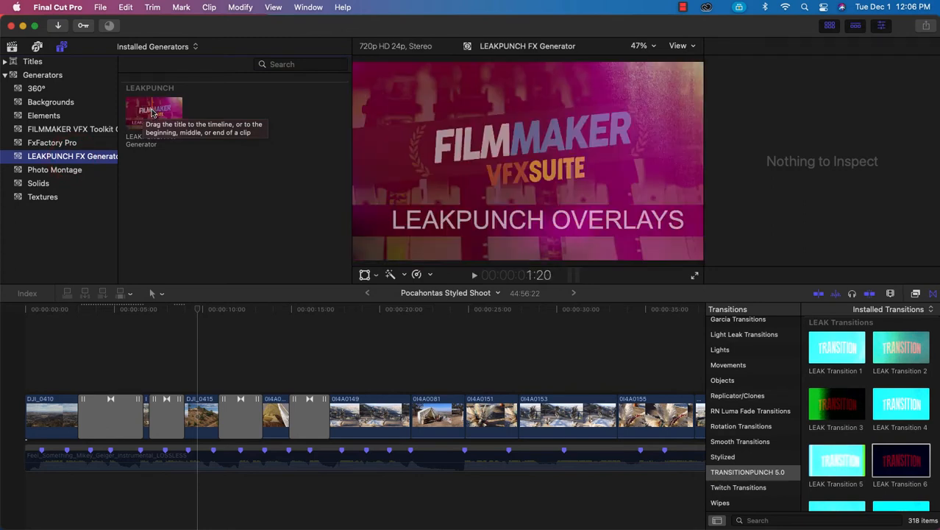
{"action": "left_click", "coordinate": [148, 112]}
{"action": "left_click_drag", "start_coordinate": [148, 112], "coordinate": [53, 333]}
{"action": "left_click", "coordinate": [66, 324]}
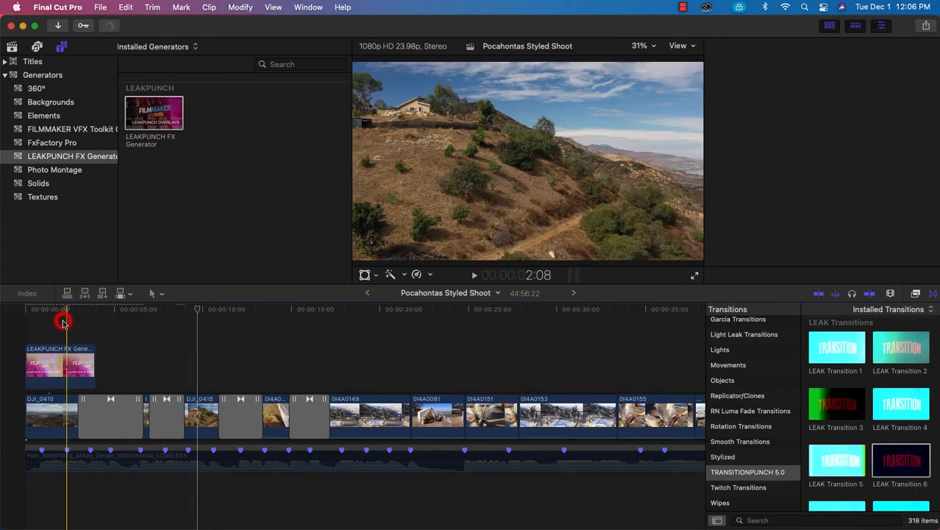
Enable Logo OFF in the LEAKPUNCH FX Generator's published parameters and play the overlay from the start of the timeline.
{"action": "left_click", "coordinate": [57, 360]}
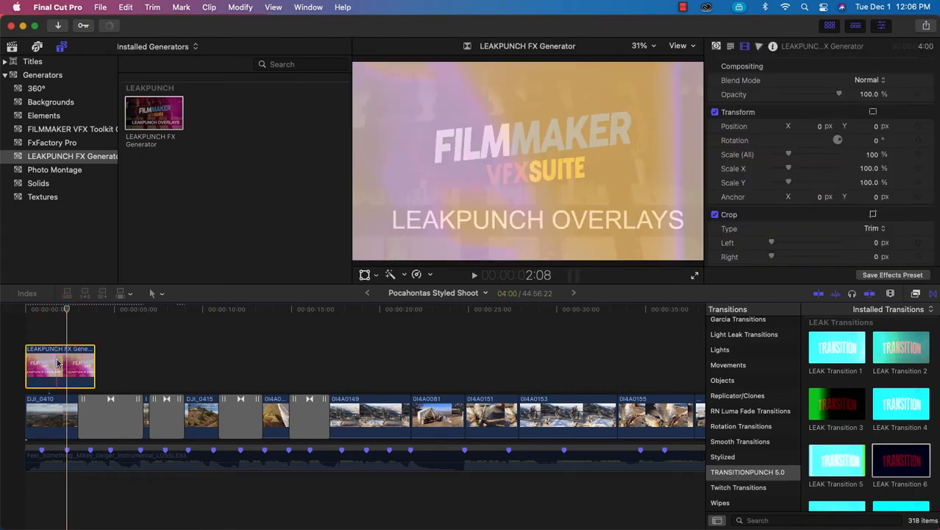
{"action": "left_click", "coordinate": [716, 45]}
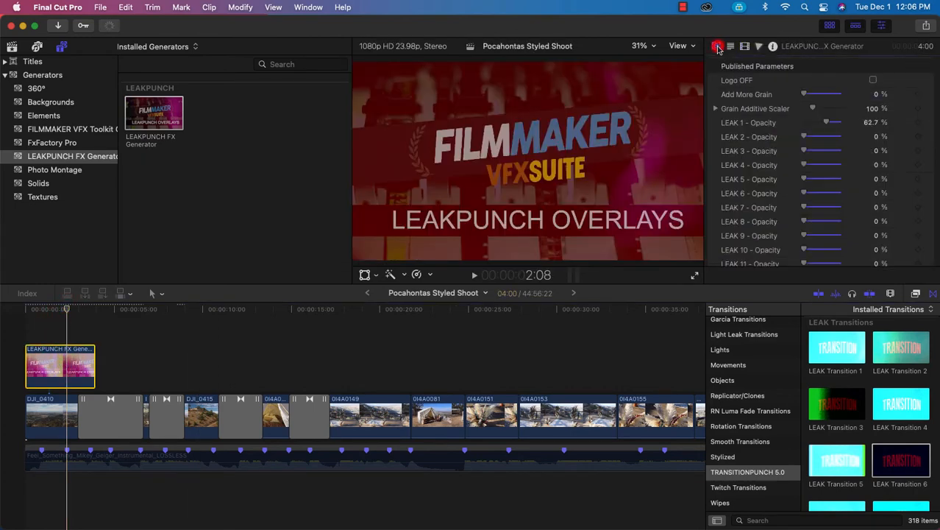
{"action": "left_click", "coordinate": [873, 81]}
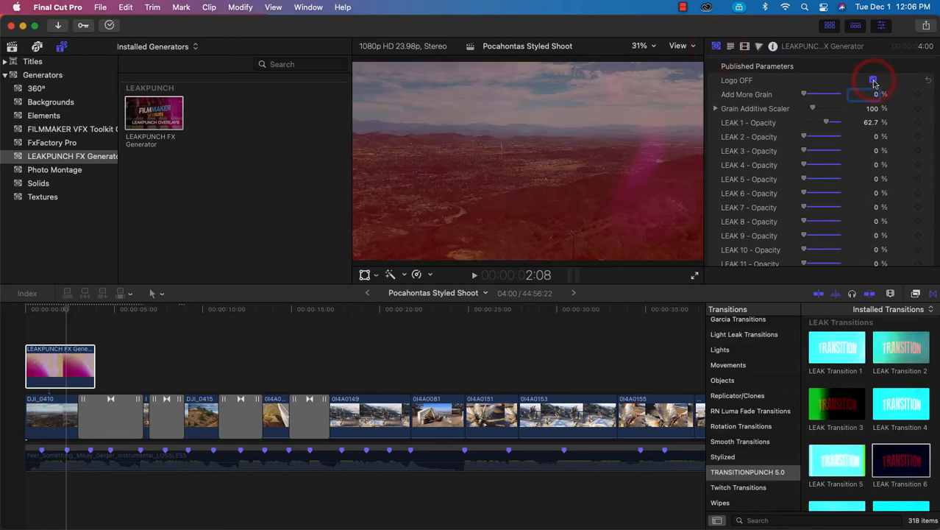
{"action": "left_click", "coordinate": [27, 345]}
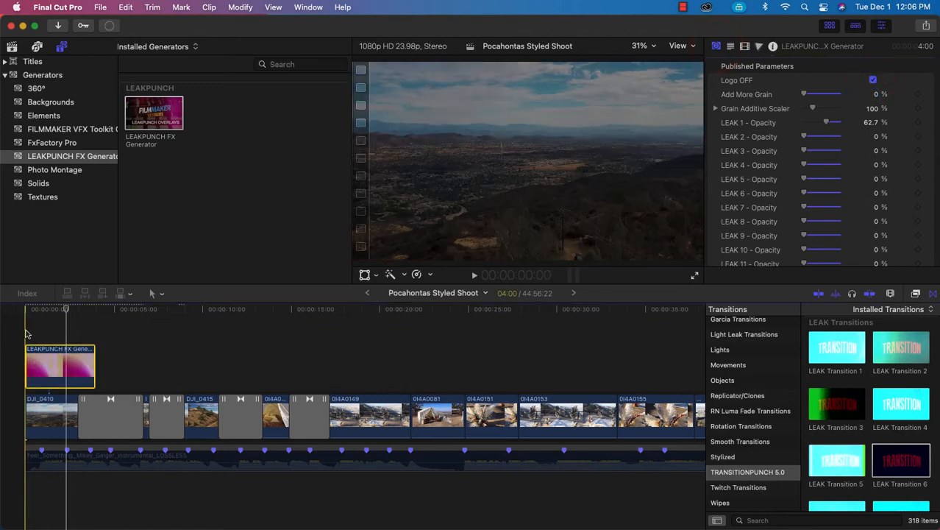
{"action": "key", "text": "space"}
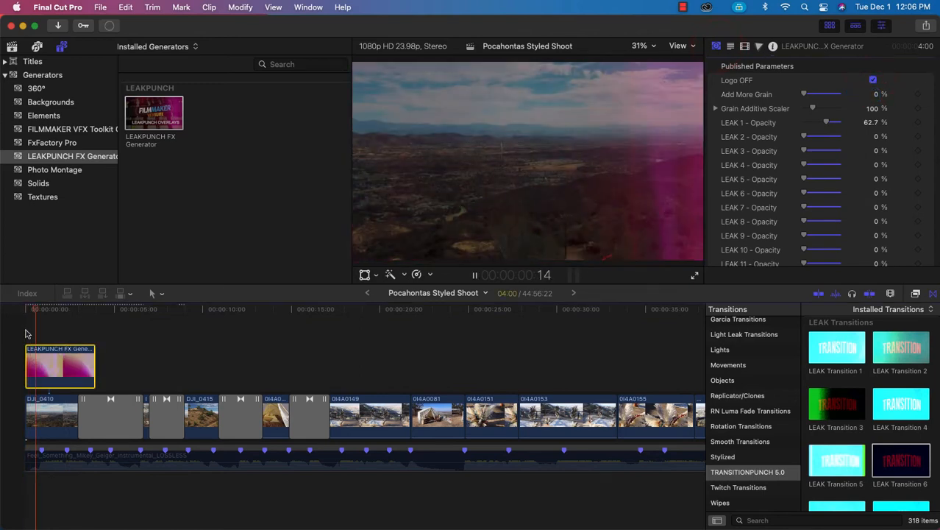
{"action": "key", "text": "space"}
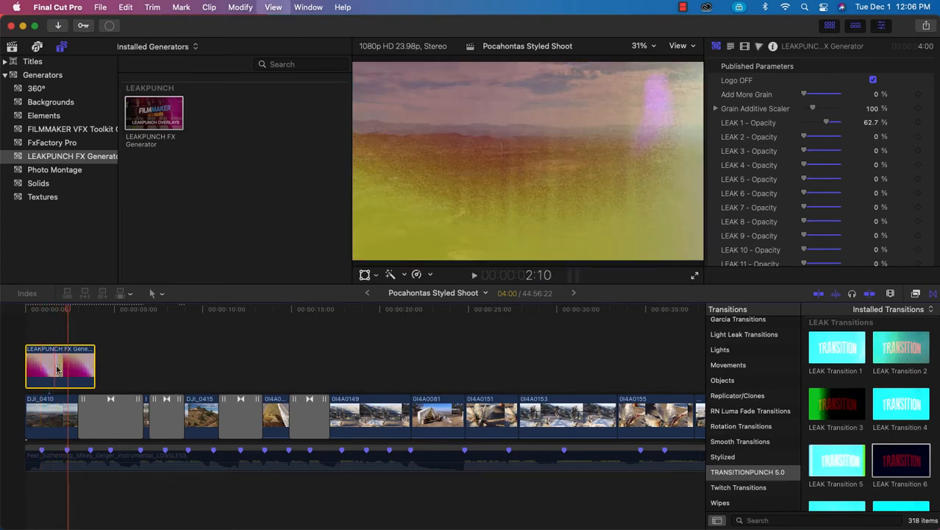
Set the LEAKPUNCH FX Generator's blend mode to Screen and play the overlay from the start of the timeline.
{"action": "left_click", "coordinate": [743, 47]}
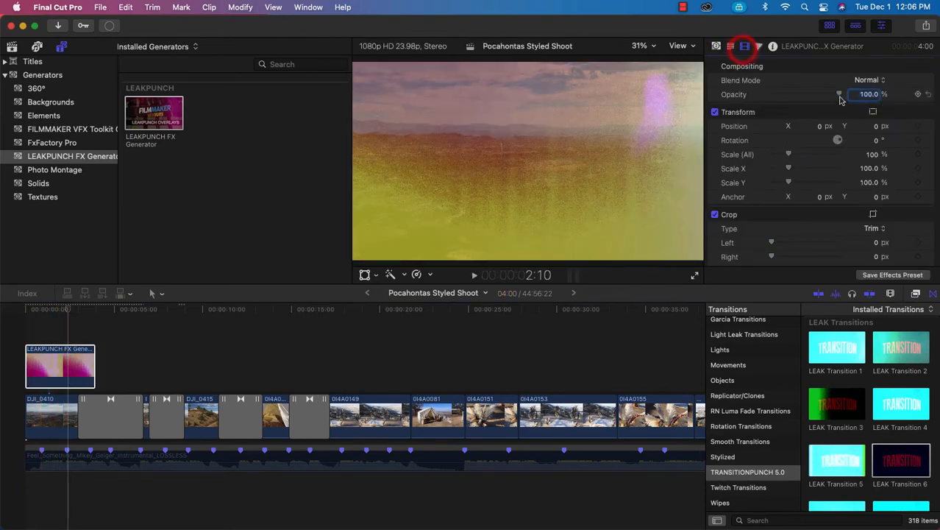
{"action": "left_click", "coordinate": [871, 81]}
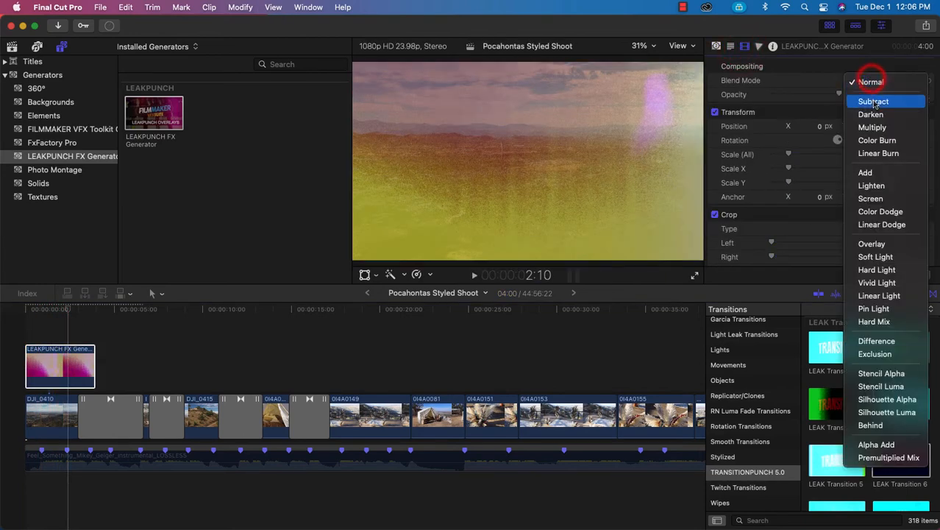
{"action": "left_click", "coordinate": [891, 201]}
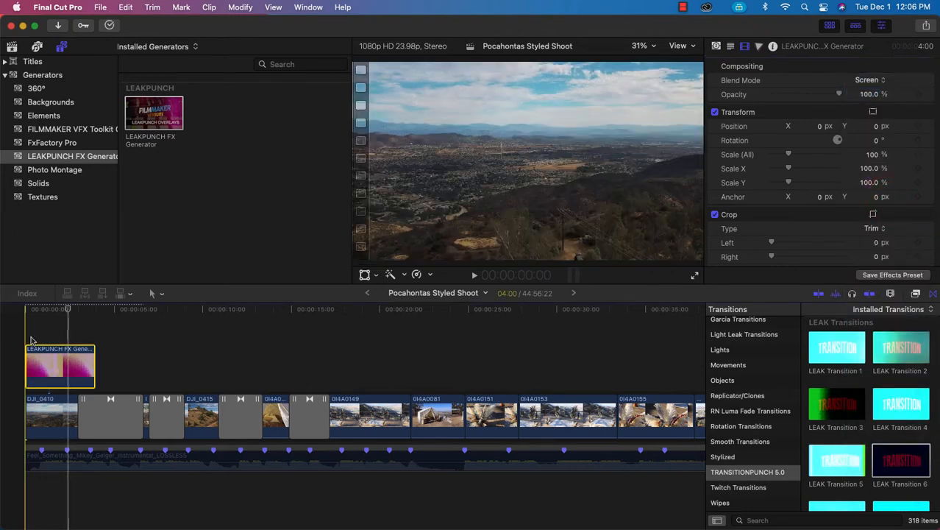
{"action": "key", "text": "space"}
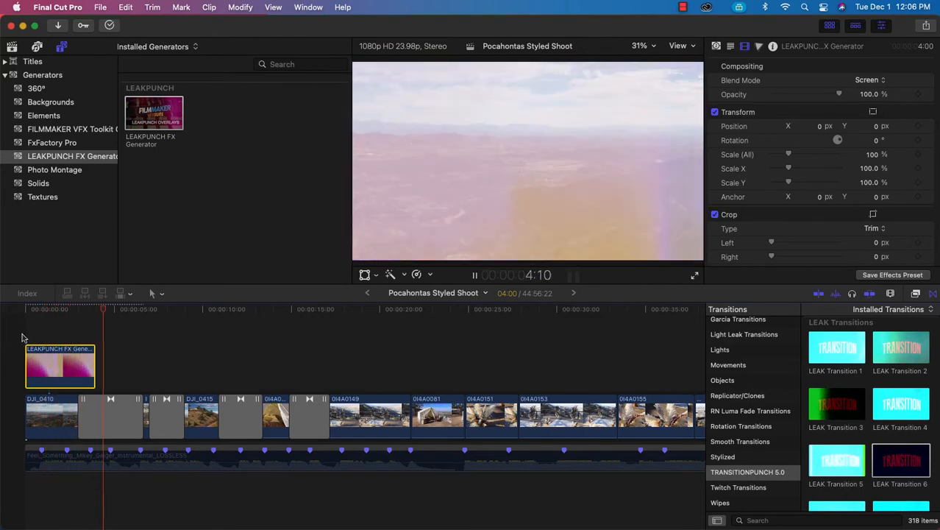
Move the LEAKPUNCH FX Generator over the cut between DJI_0410 and DJI_0411, and delete the LEAK Transition 2 there.
{"action": "left_click_drag", "start_coordinate": [48, 360], "coordinate": [101, 358]}
{"action": "left_click", "coordinate": [112, 429]}
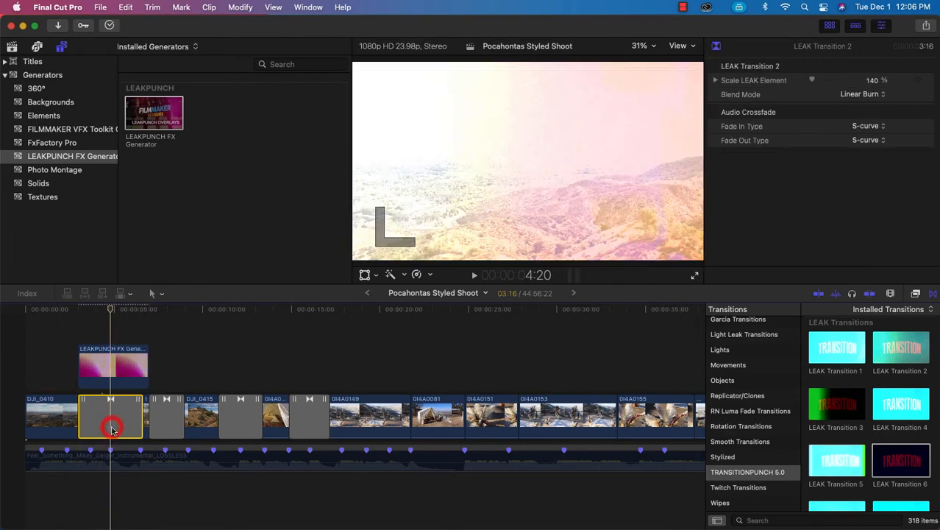
{"action": "key", "text": "Delete"}
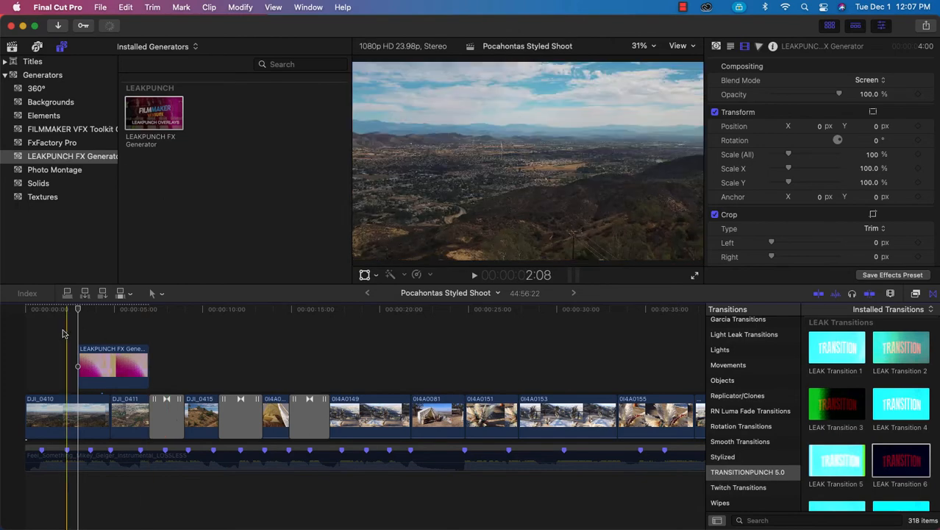
Play the timeline from the start to preview the LEAKPUNCH overlay as a transition into DJI_0411.
{"action": "left_click", "coordinate": [23, 335]}
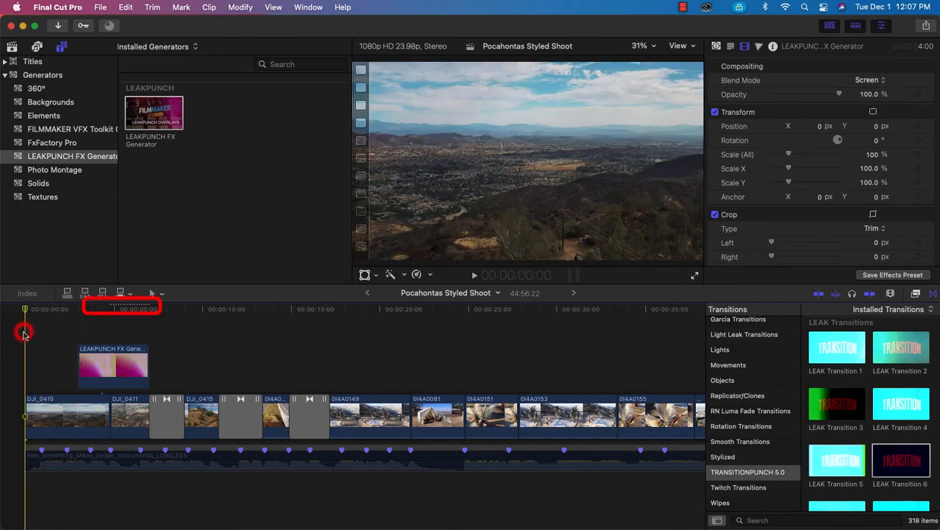
{"action": "key", "text": "space"}
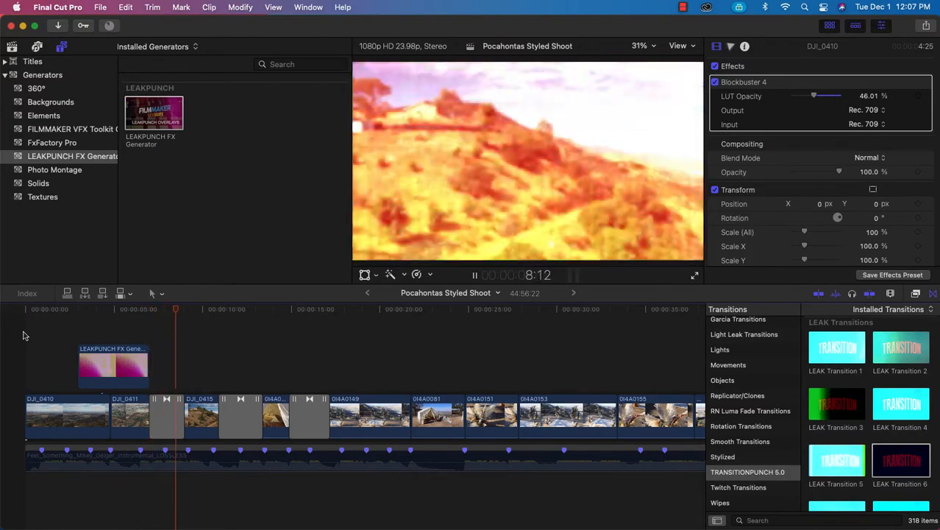
{"action": "key", "text": "space"}
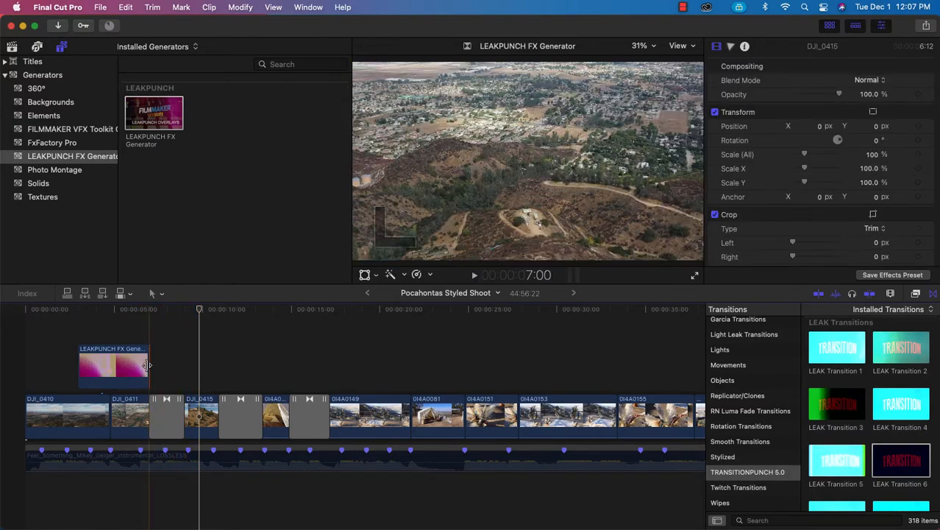
Trim both ends of the LEAKPUNCH FX Generator to a 2:19 duration, play across it, and return to the timeline's start.
{"action": "left_click_drag", "start_coordinate": [149, 363], "coordinate": [139, 363]}
{"action": "mouse_move", "coordinate": [82, 372]}
{"action": "left_mouse_down"}
{"action": "mouse_move", "coordinate": [80, 361]}
{"action": "mouse_move", "coordinate": [91, 362]}
{"action": "left_mouse_up"}
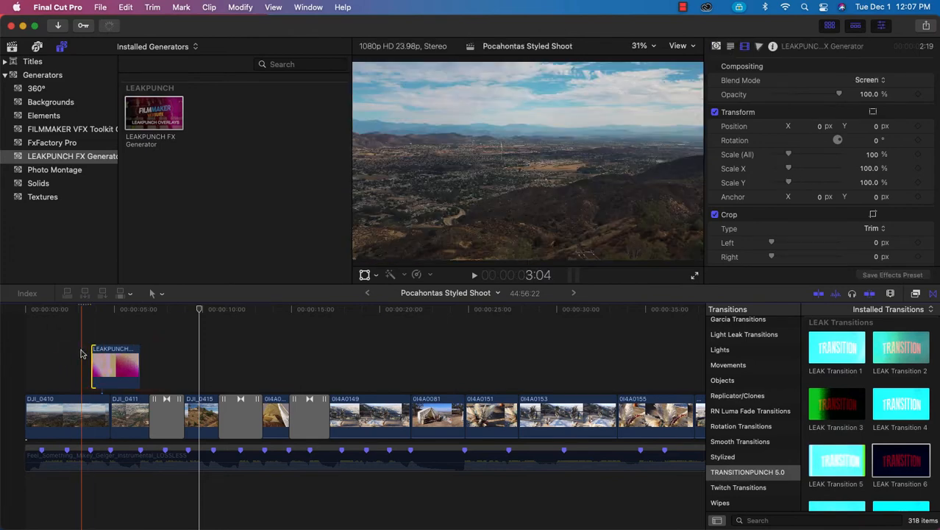
{"action": "key", "text": "space"}
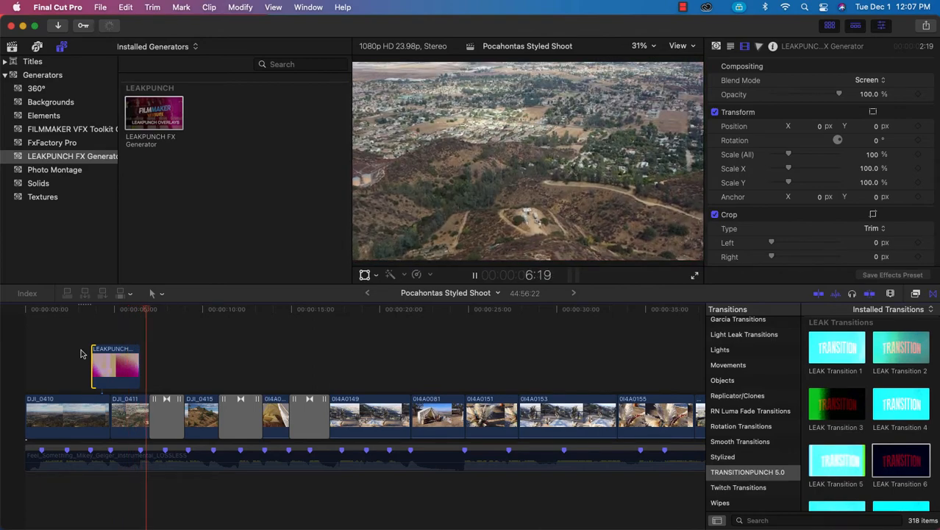
{"action": "key", "text": "space"}
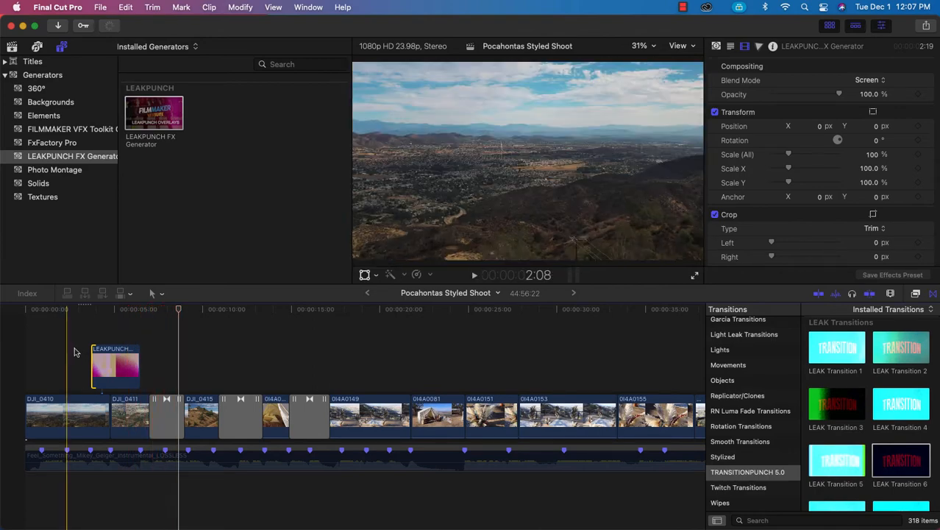
{"action": "left_click", "coordinate": [60, 342]}
{"action": "left_click", "coordinate": [11, 339]}
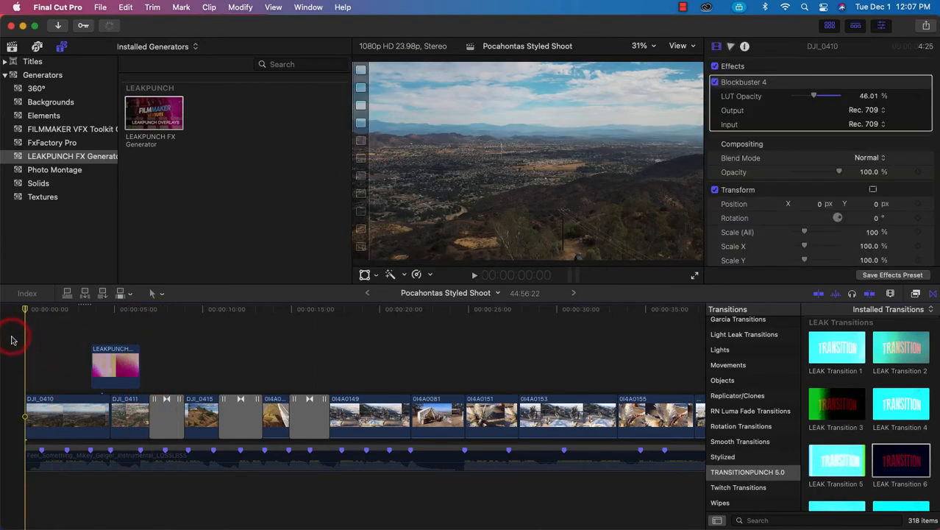